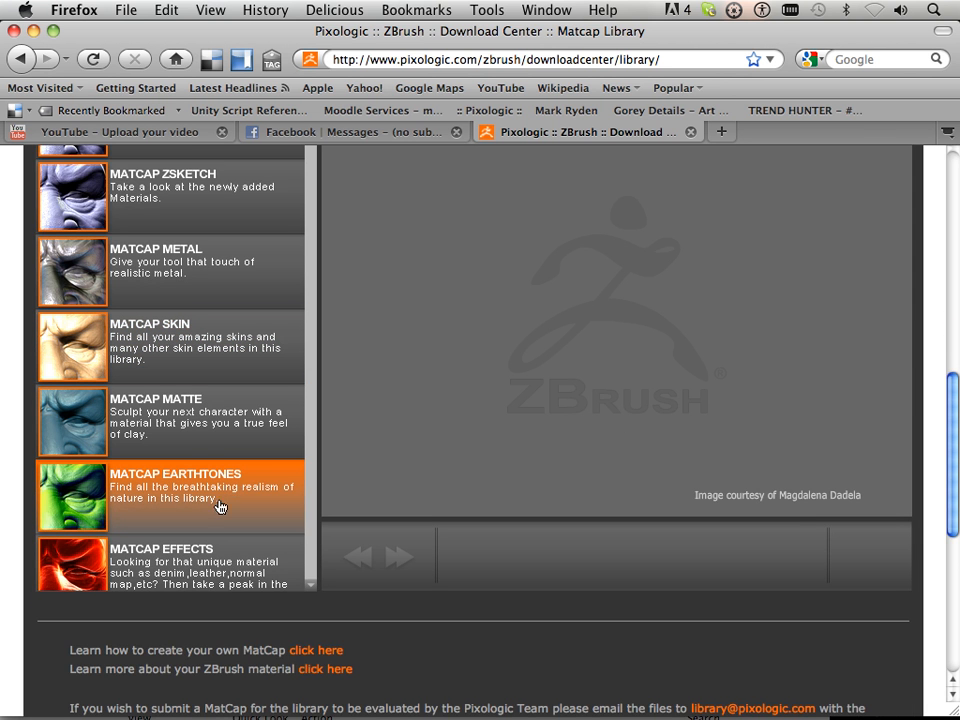
Open the MatCap Effects category in the Matcap Library and browse its material thumbnails.
{"action": "scroll", "coordinate": [223, 506], "scroll_direction": "down", "scroll_amount": 2}
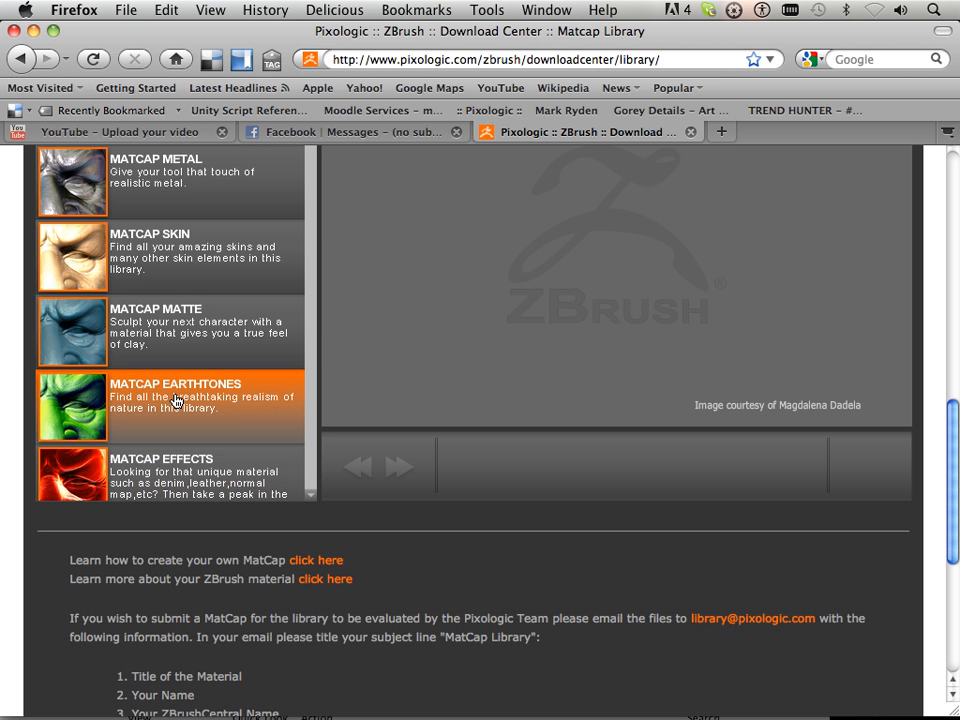
{"action": "left_click", "coordinate": [200, 481]}
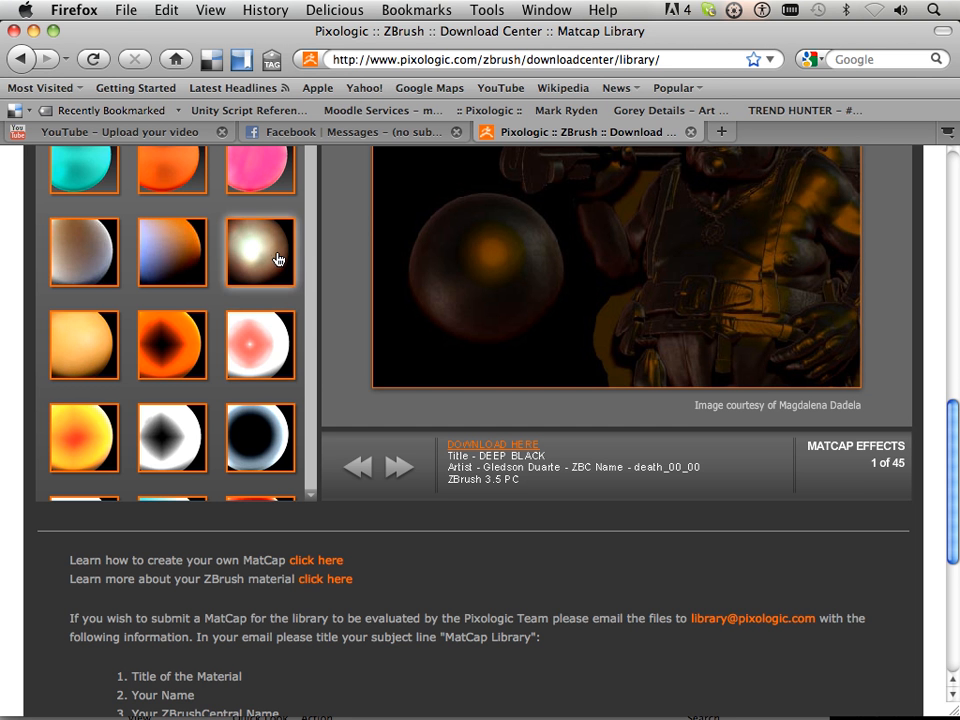
{"action": "scroll", "coordinate": [300, 395], "scroll_direction": "up", "scroll_amount": 3}
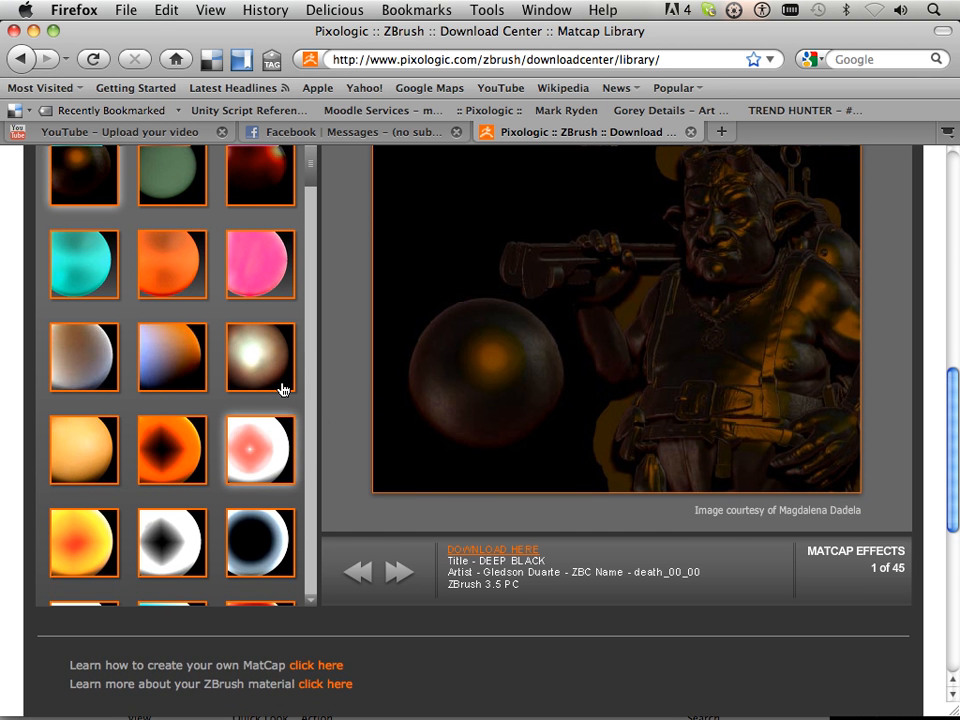
{"action": "scroll", "coordinate": [313, 362], "scroll_direction": "down", "scroll_amount": 5}
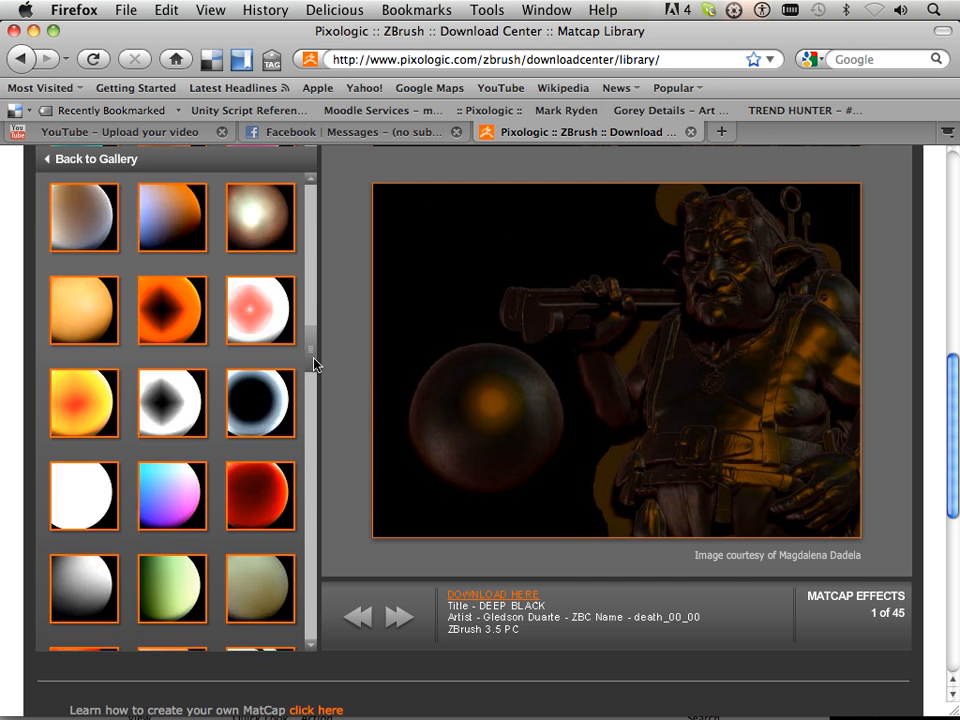
{"action": "scroll", "coordinate": [313, 375], "scroll_direction": "down", "scroll_amount": 1}
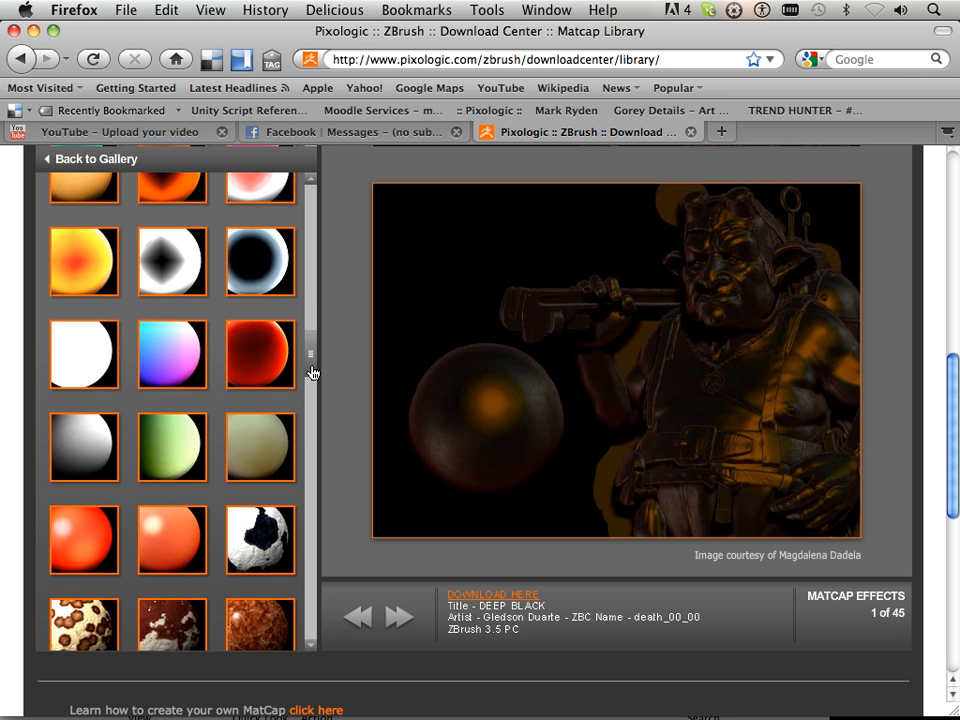
{"action": "scroll", "coordinate": [313, 374], "scroll_direction": "down", "scroll_amount": 1}
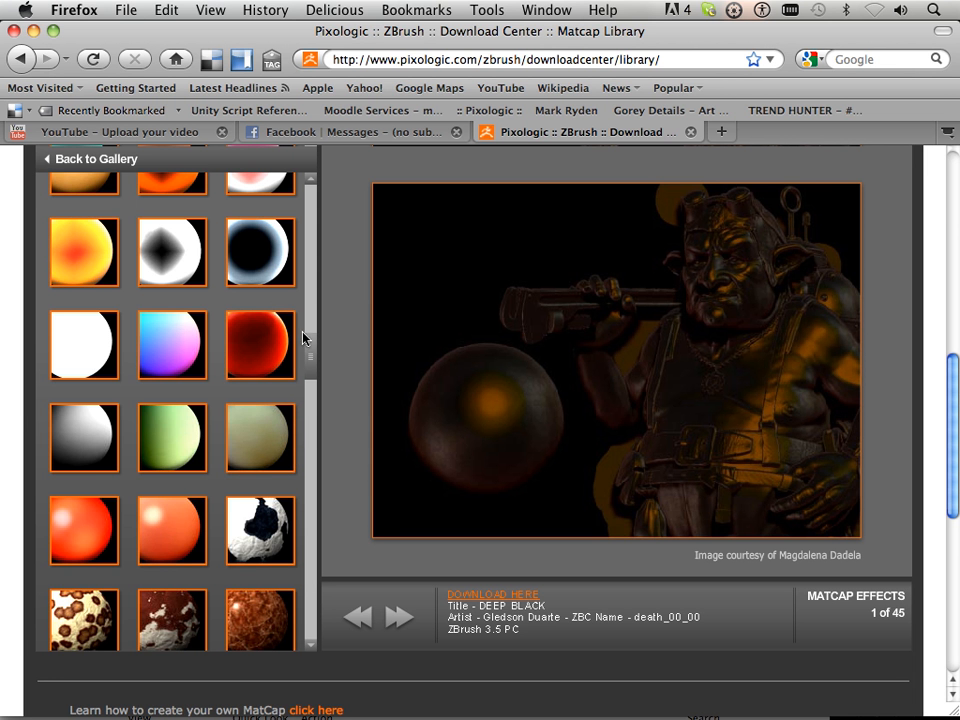
{"action": "left_click_drag", "start_coordinate": [307, 345], "coordinate": [326, 199]}
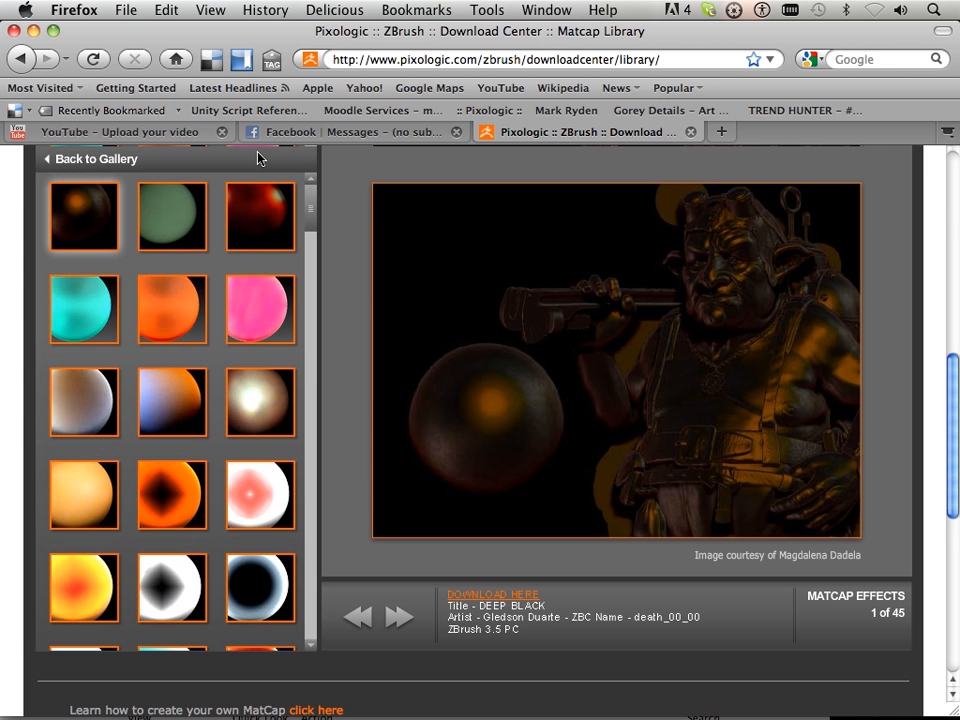
Return to the gallery, reopen MatCap Effects and preview the Hells Breath material on the sample model.
{"action": "left_click", "coordinate": [108, 159]}
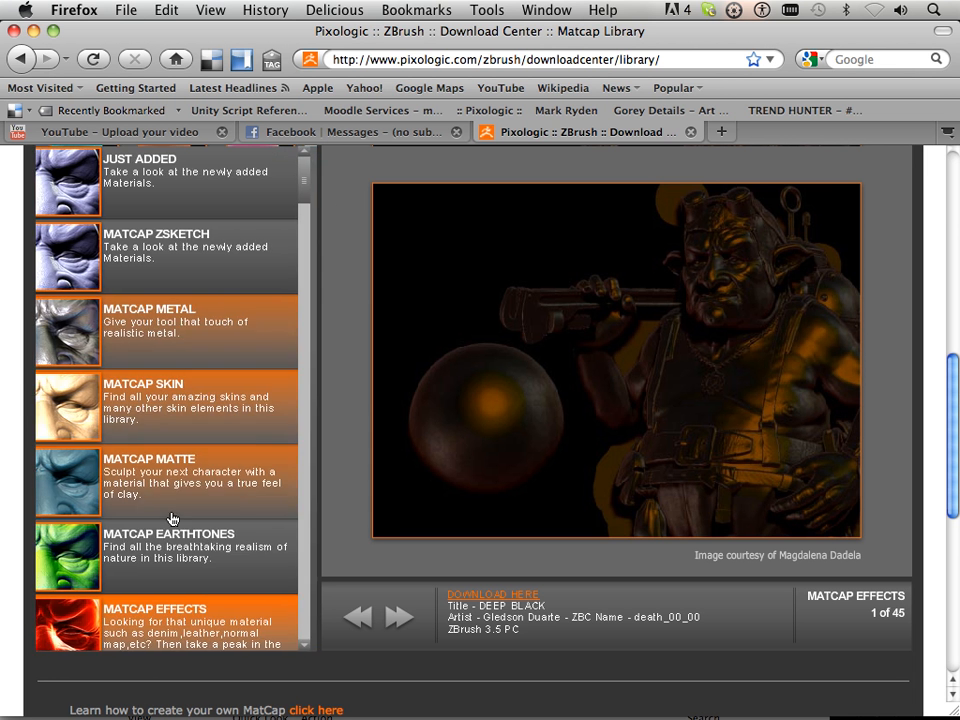
{"action": "left_click", "coordinate": [125, 555]}
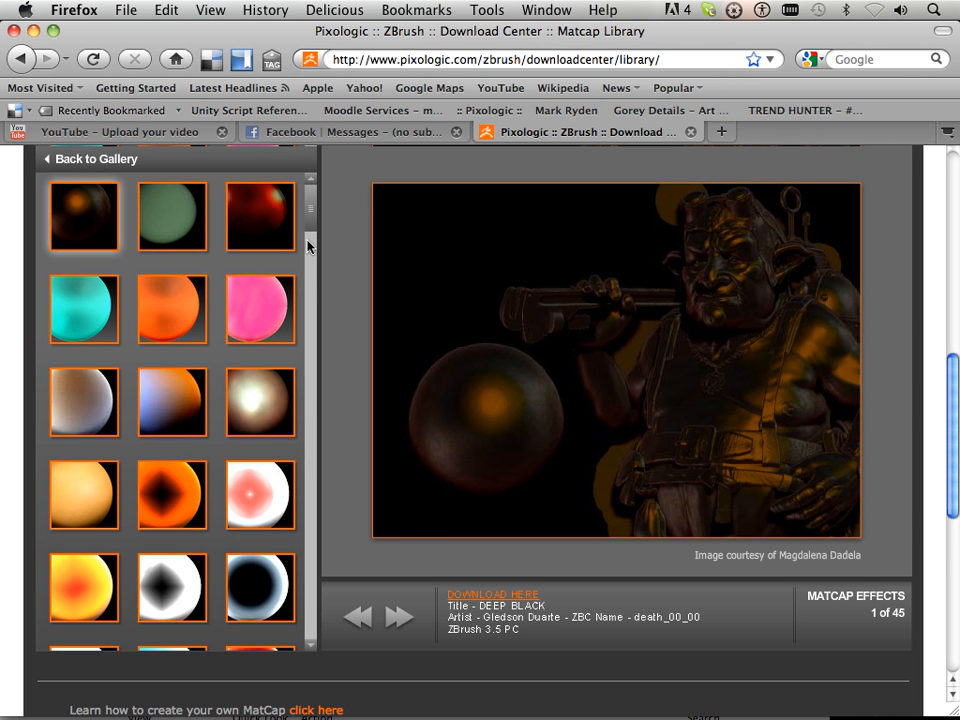
{"action": "left_click_drag", "start_coordinate": [315, 214], "coordinate": [323, 336]}
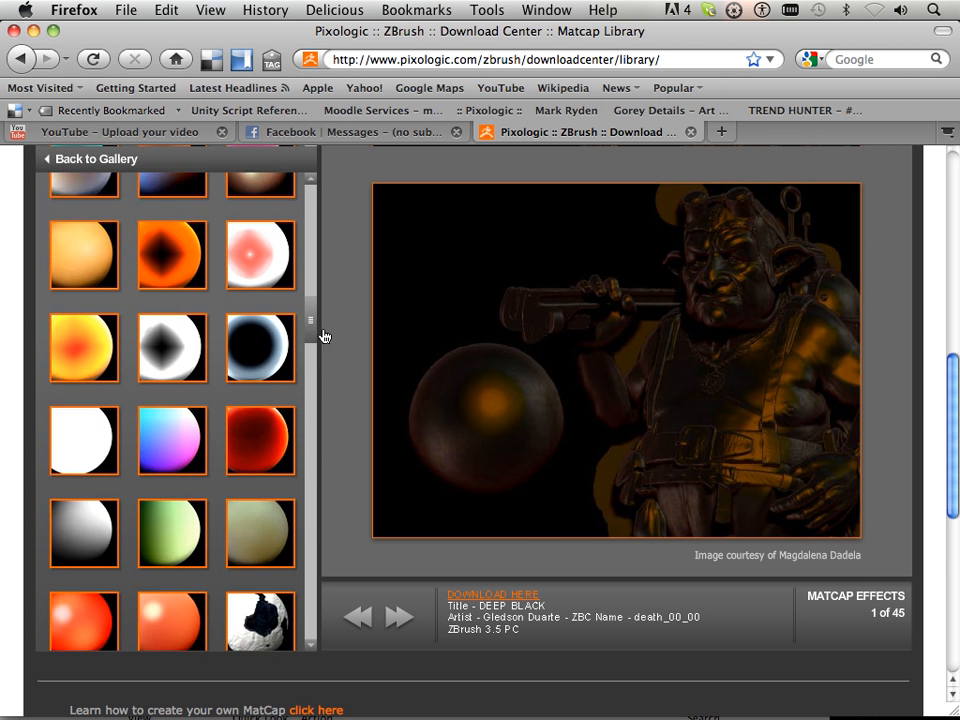
{"action": "left_click", "coordinate": [278, 436]}
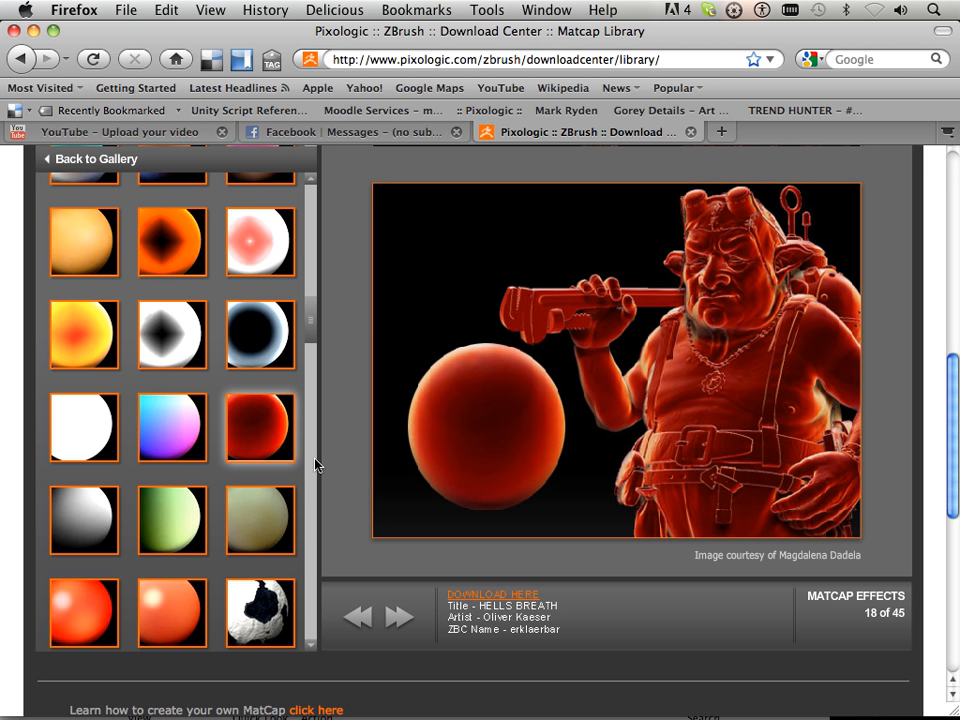
{"action": "left_click_drag", "start_coordinate": [313, 339], "coordinate": [276, 162]}
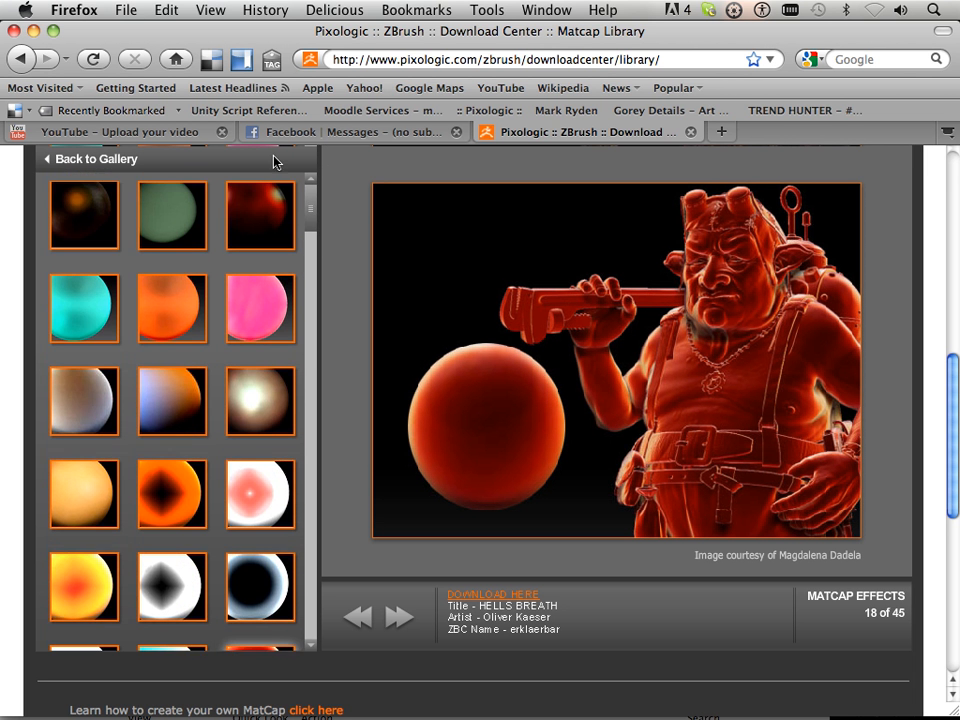
Go back to the category list, open MatCap Shiny and preview the Bonus 02 material.
{"action": "left_click", "coordinate": [79, 166]}
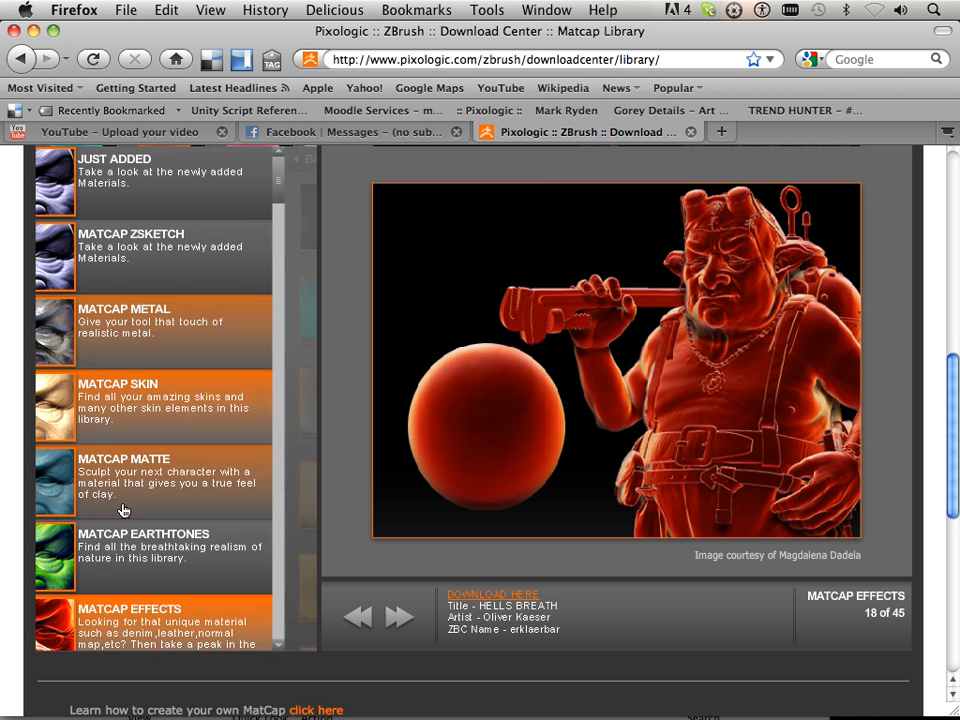
{"action": "scroll", "coordinate": [233, 445], "scroll_direction": "down", "scroll_amount": 1}
{"action": "left_click_drag", "start_coordinate": [314, 167], "coordinate": [311, 657]}
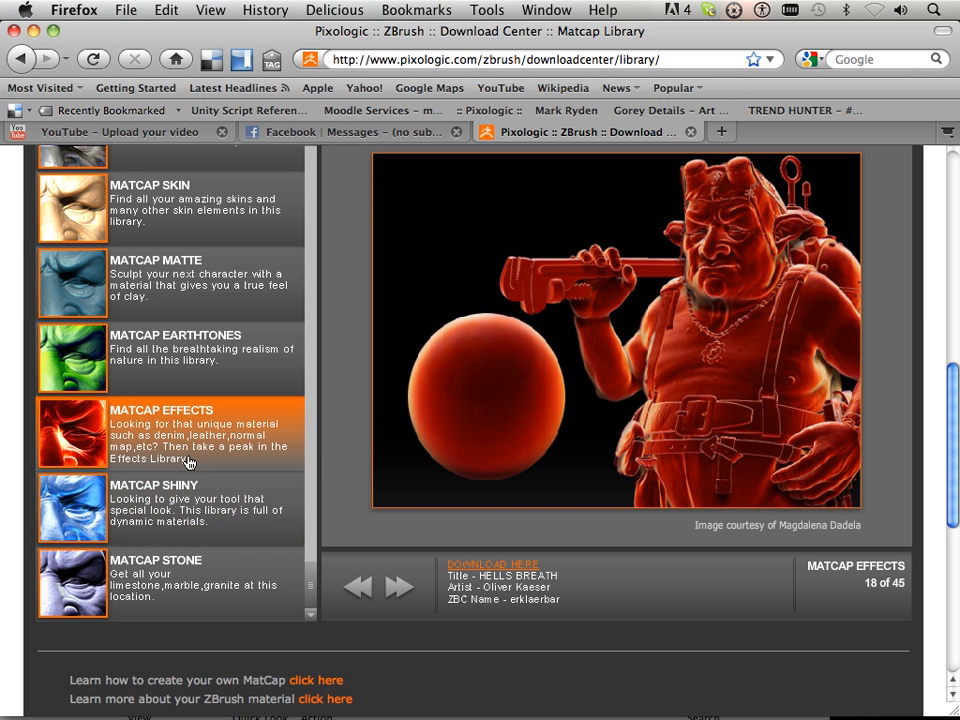
{"action": "left_click", "coordinate": [182, 499]}
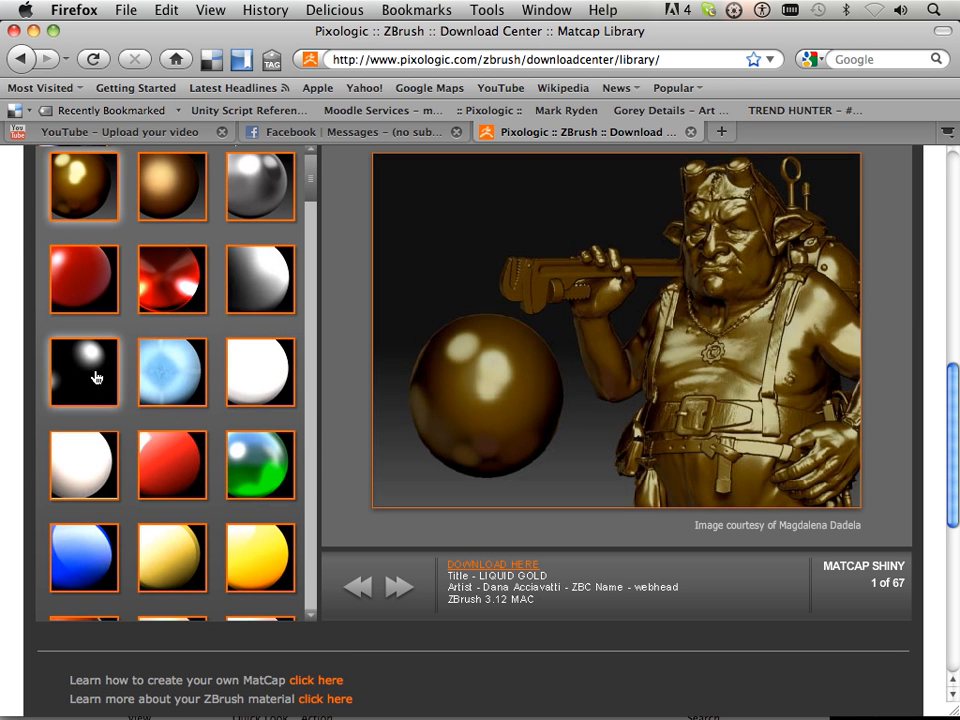
{"action": "left_click", "coordinate": [95, 377]}
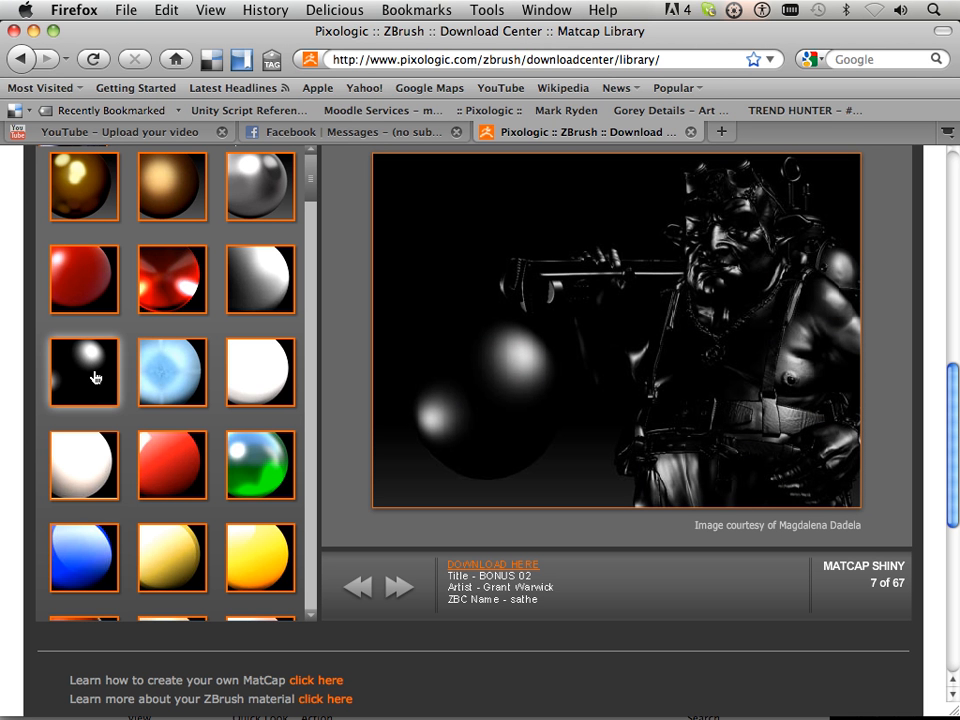
Return to the Download Center, reopen the Matcap Library and open the MatCap Stone category.
{"action": "left_click", "coordinate": [20, 59]}
{"action": "left_click", "coordinate": [531, 627]}
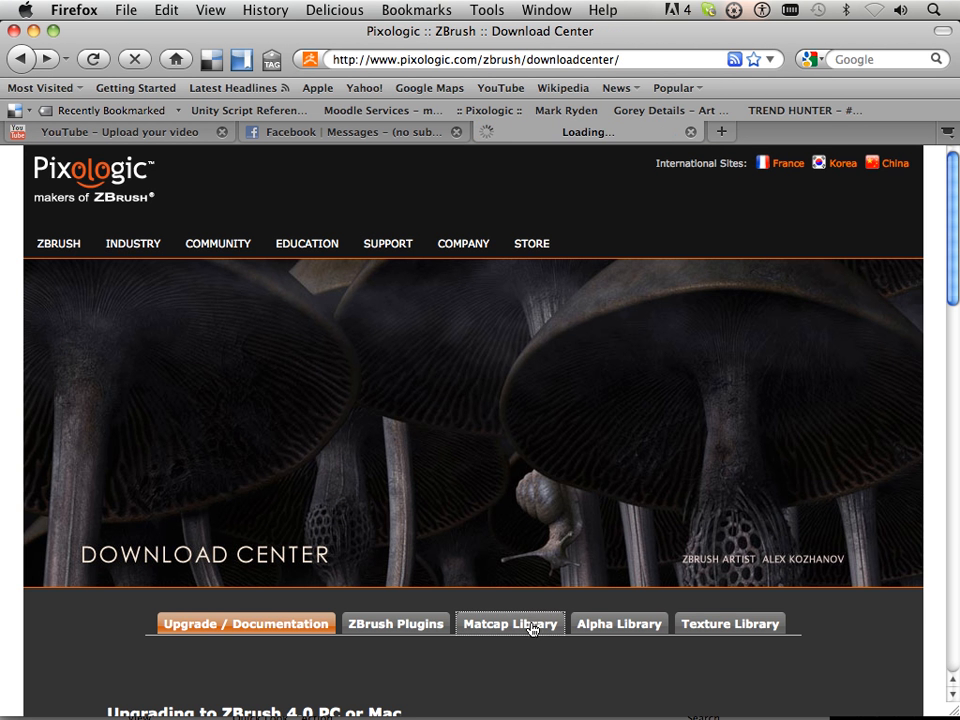
{"action": "scroll", "coordinate": [424, 400], "scroll_direction": "down", "scroll_amount": 3}
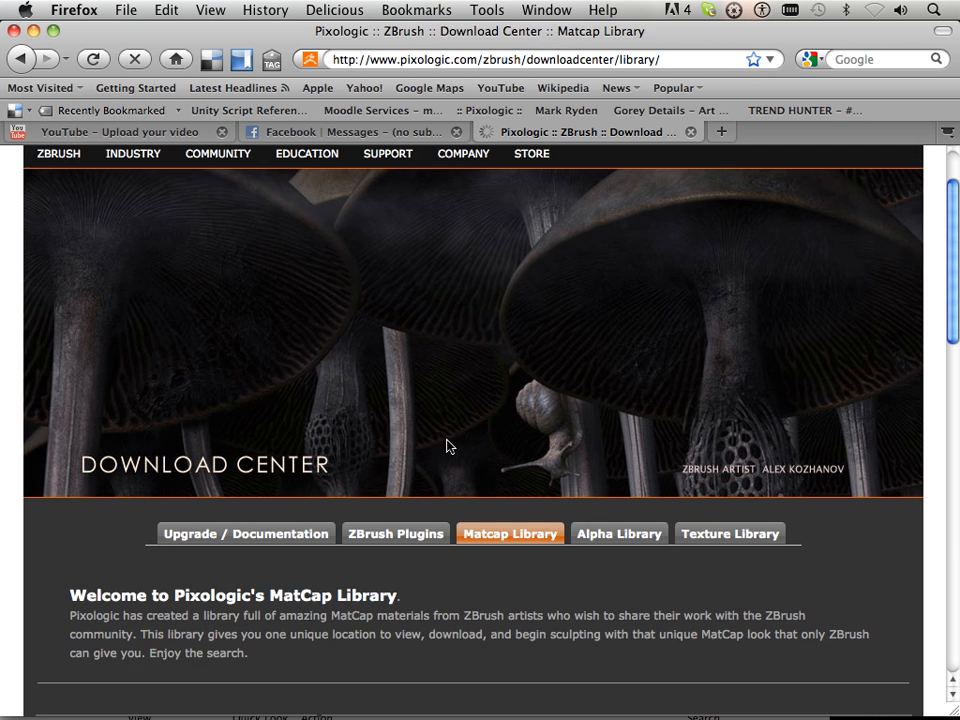
{"action": "scroll", "coordinate": [443, 550], "scroll_direction": "down", "scroll_amount": 4}
{"action": "scroll", "coordinate": [311, 536], "scroll_direction": "down", "scroll_amount": 10}
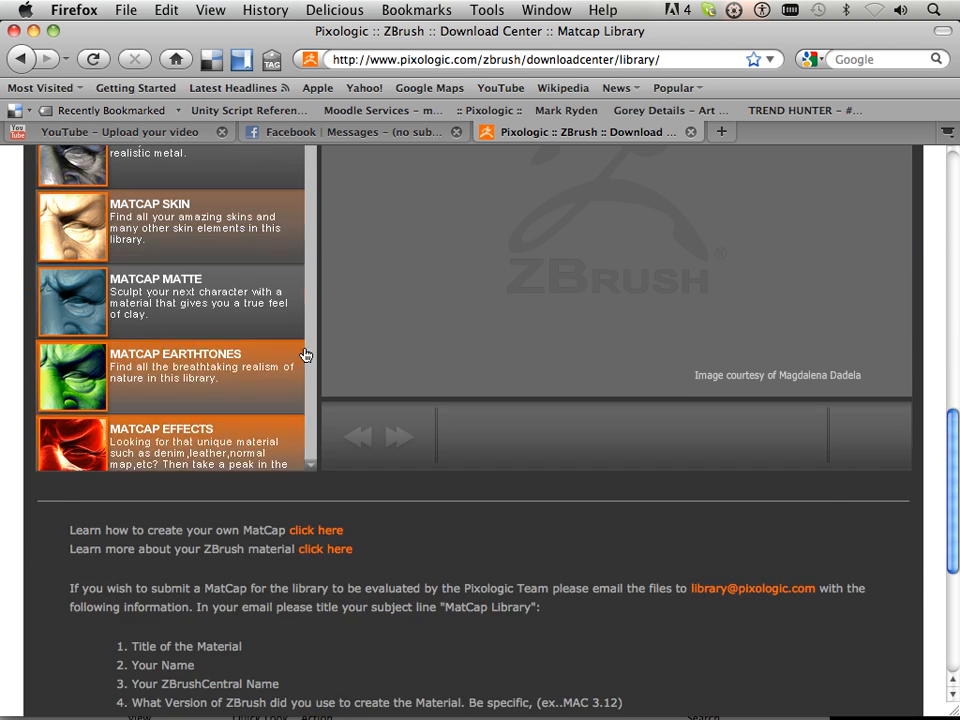
{"action": "scroll", "coordinate": [300, 328], "scroll_direction": "up", "scroll_amount": 3}
{"action": "left_click_drag", "start_coordinate": [314, 171], "coordinate": [331, 655]}
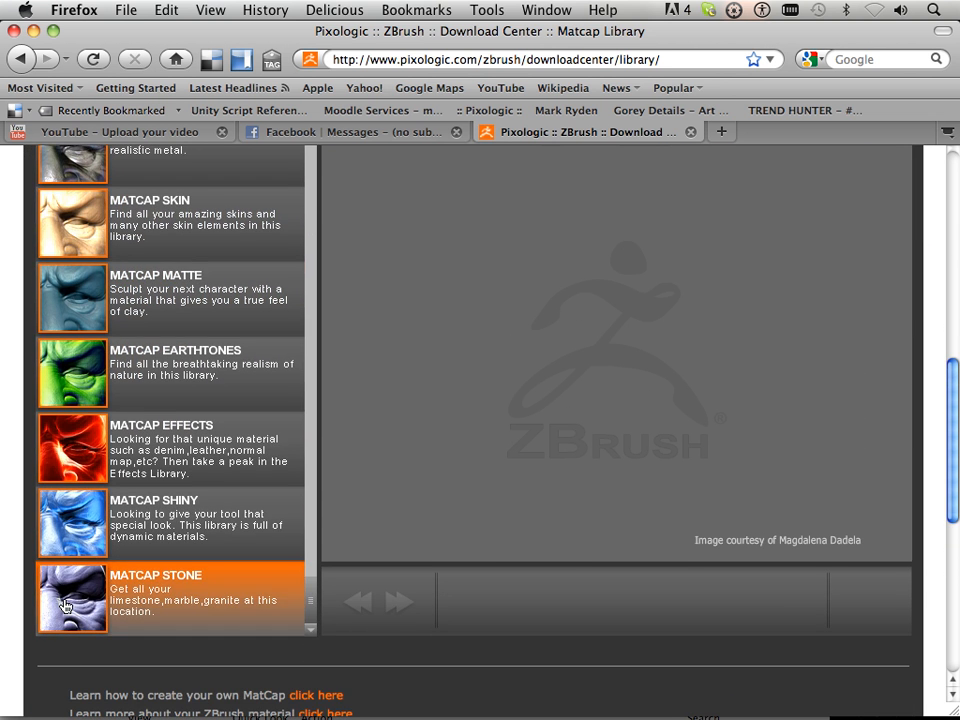
{"action": "left_click", "coordinate": [129, 608]}
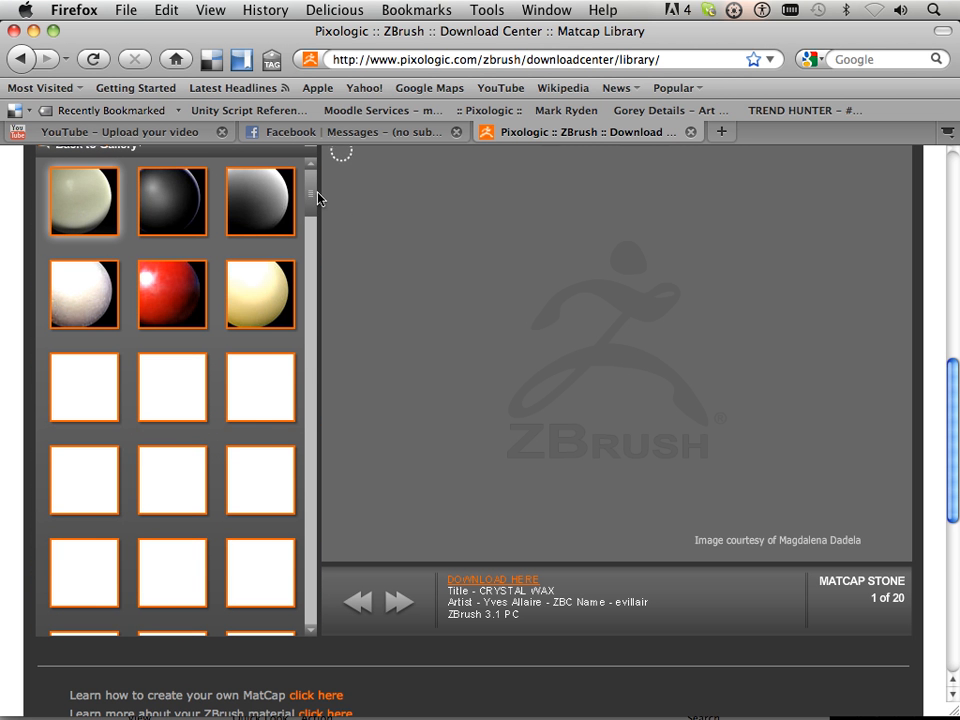
Preview several MatCap Stone materials, including Granite 1, Granite 2, Crazy Stone and the dark brown speckled stone.
{"action": "left_click_drag", "start_coordinate": [315, 197], "coordinate": [317, 129]}
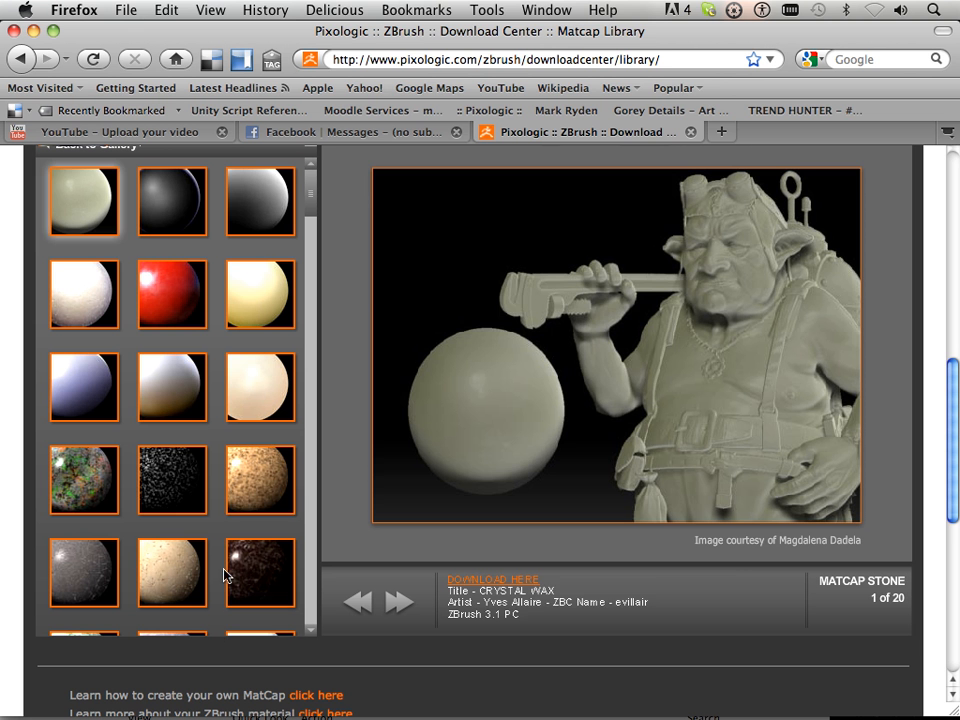
{"action": "left_click", "coordinate": [260, 490]}
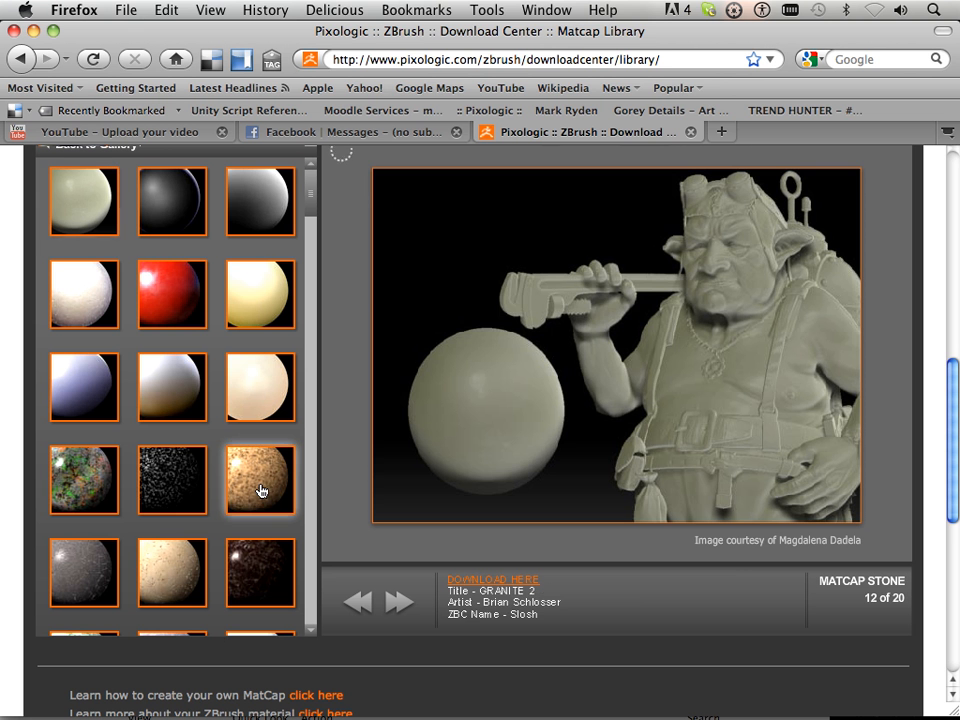
{"action": "left_click", "coordinate": [175, 487]}
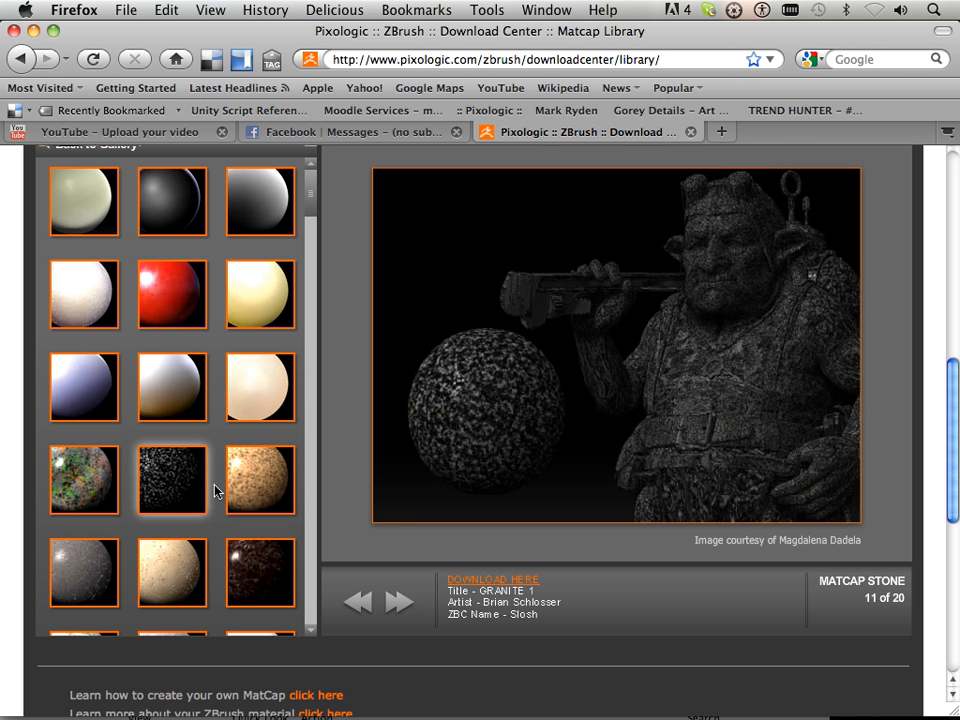
{"action": "left_click", "coordinate": [268, 495]}
{"action": "left_click", "coordinate": [103, 497]}
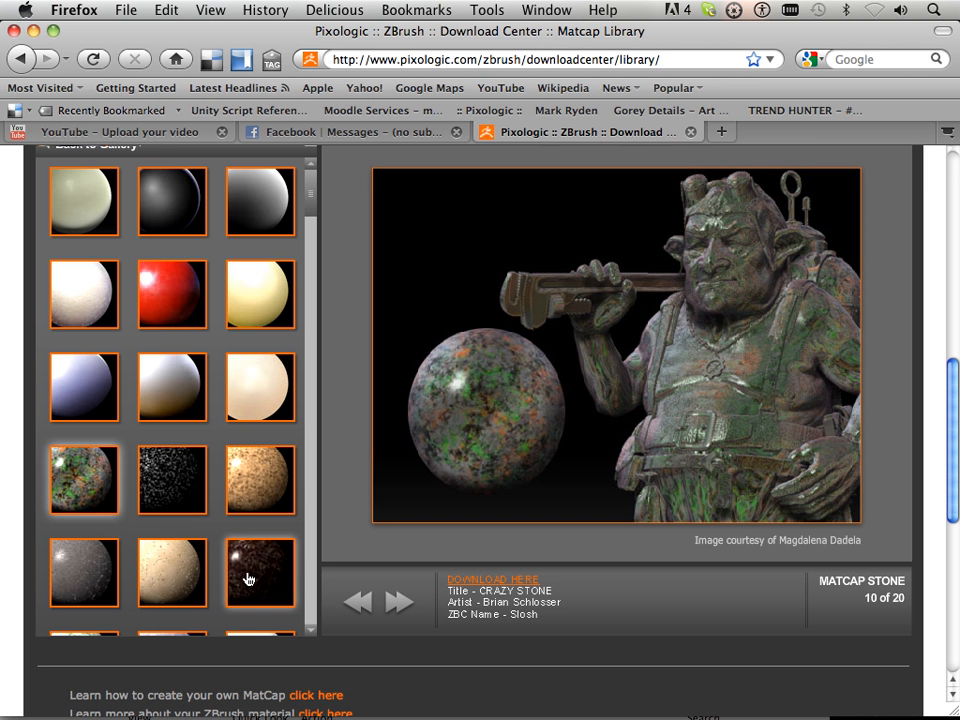
{"action": "left_click", "coordinate": [247, 577]}
Select the Limestone material and download bgs_limestone.zip using the Save File option.
{"action": "left_click", "coordinate": [187, 578]}
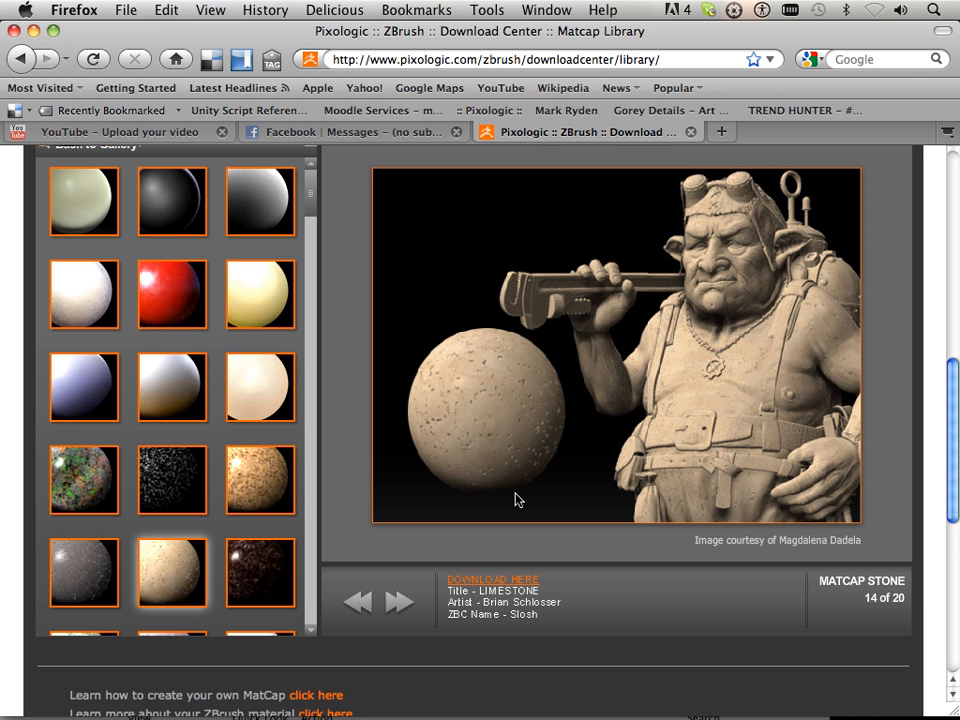
{"action": "left_click", "coordinate": [476, 586]}
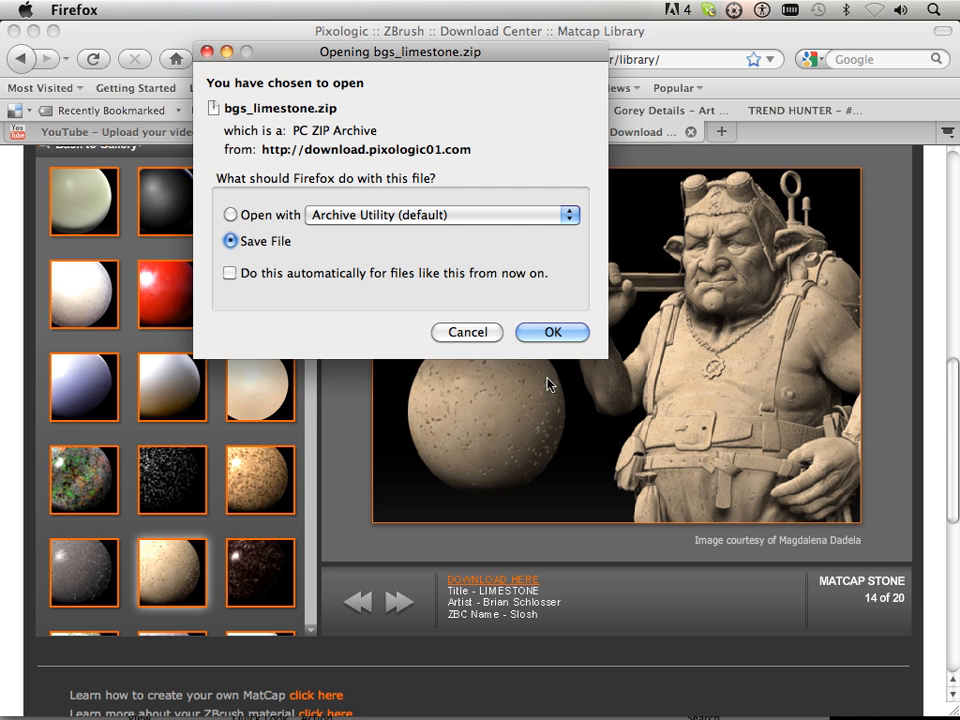
{"action": "left_click", "coordinate": [572, 330]}
Switch to Finder and extract gw_bonus_02.zip and ok_hells_breath(2).zip in the SKULL BAKE folder.
{"action": "mouse_move", "coordinate": [339, 716]}
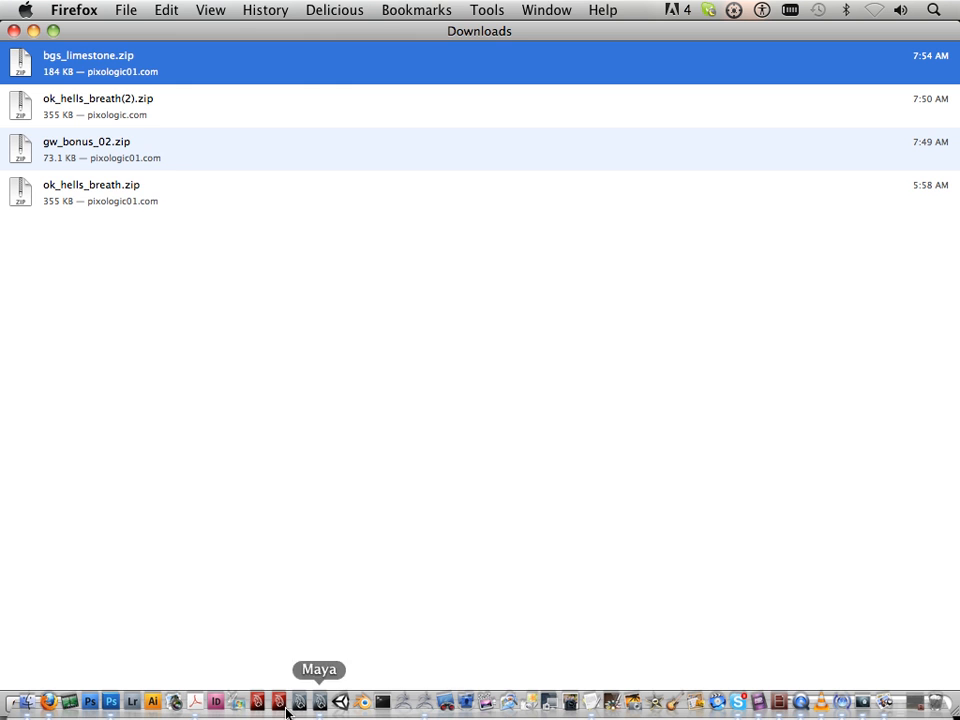
{"action": "left_click", "coordinate": [30, 712]}
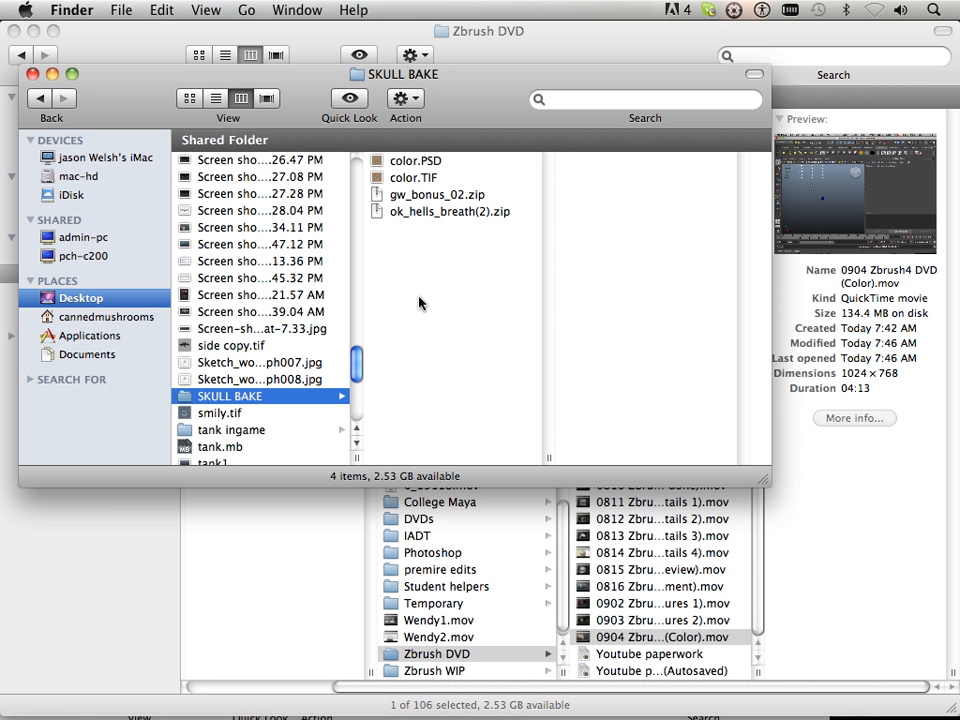
{"action": "left_click", "coordinate": [410, 196]}
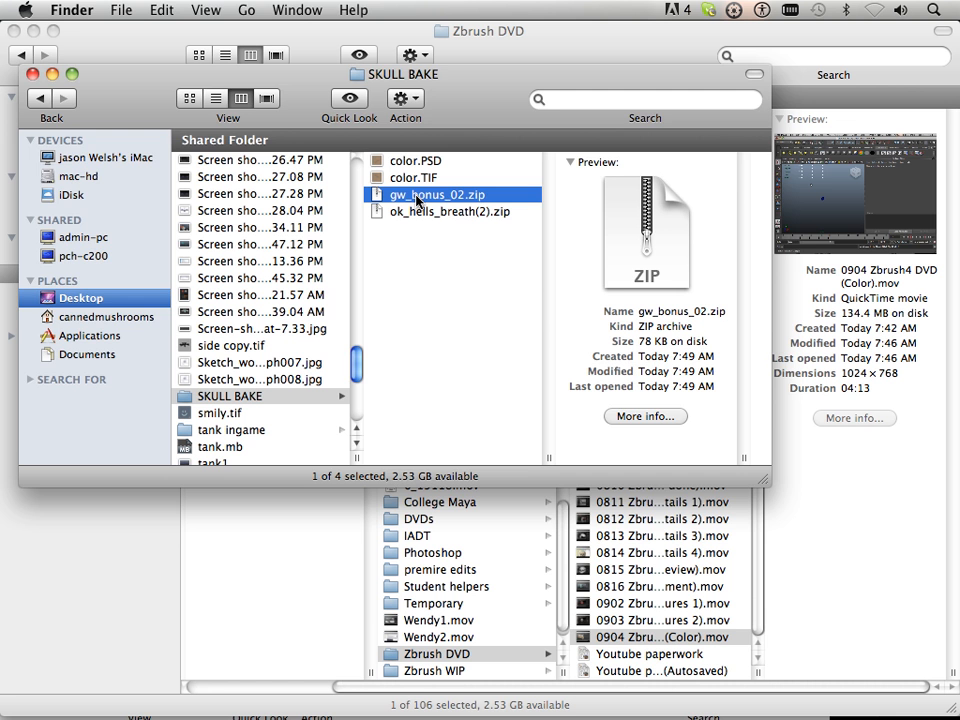
{"action": "double_click", "coordinate": [420, 198]}
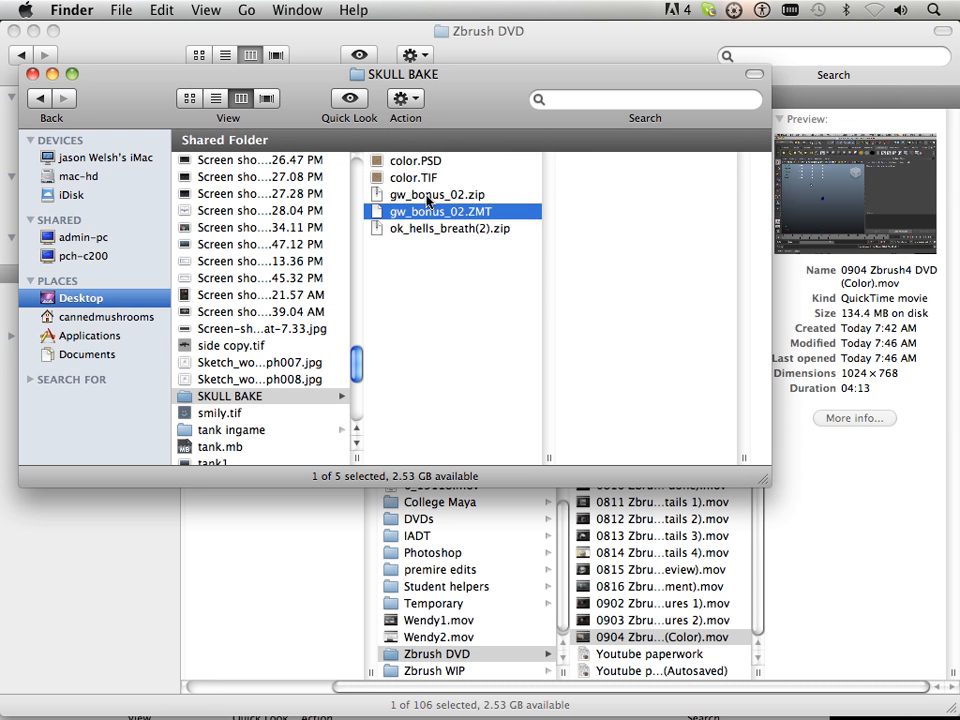
{"action": "left_click", "coordinate": [432, 232]}
{"action": "double_click", "coordinate": [432, 231]}
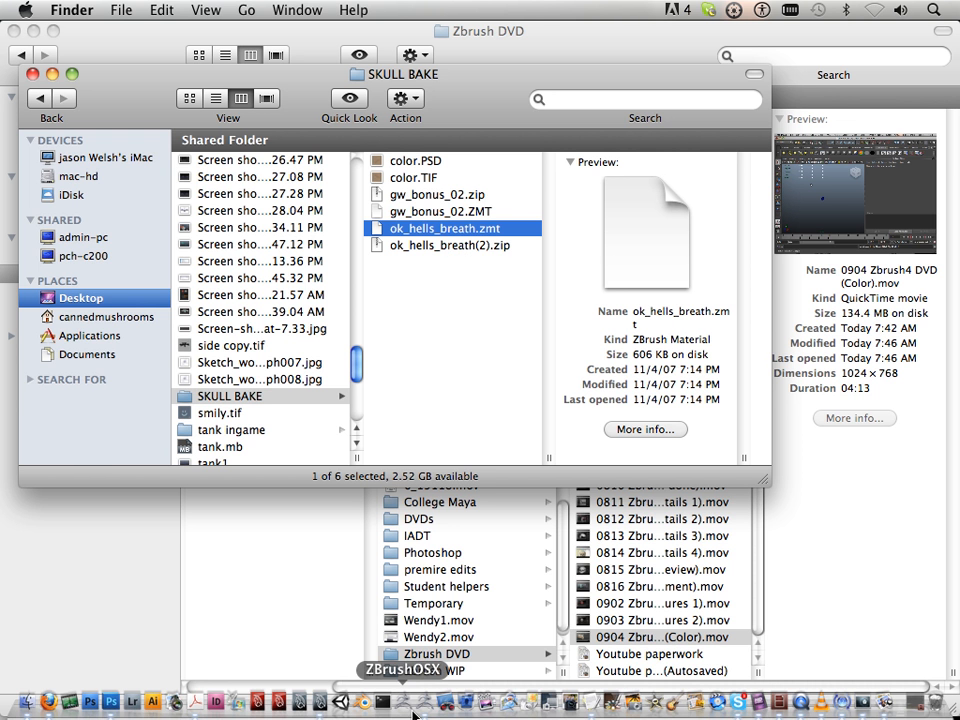
Switch to ZBrush, start loading a material file and look through the Desktop folder for the downloaded materials.
{"action": "left_click", "coordinate": [410, 704]}
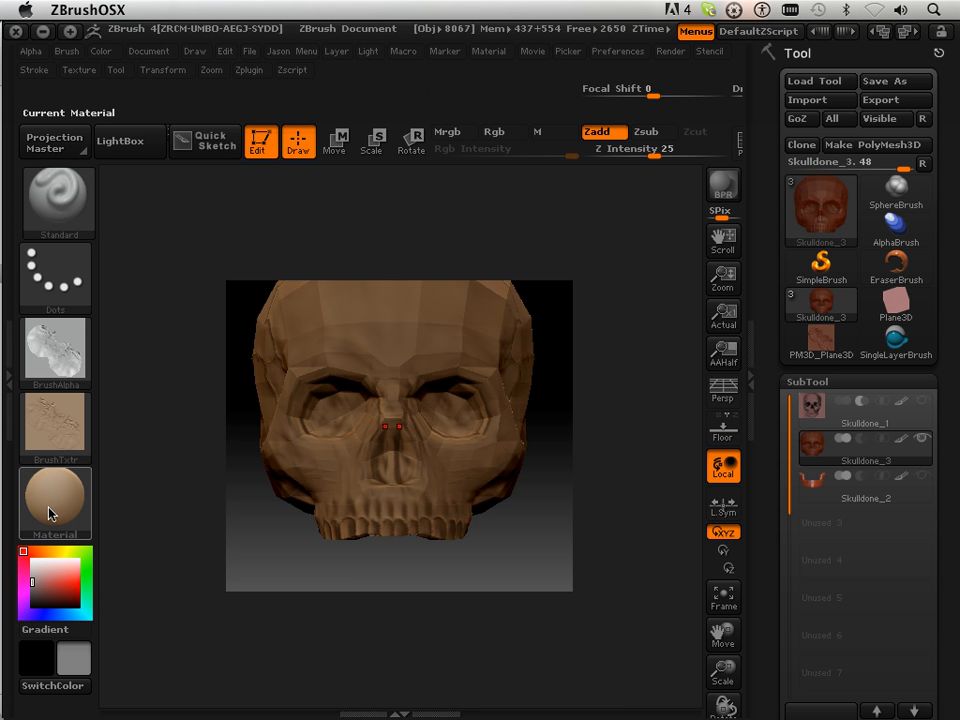
{"action": "left_click", "coordinate": [49, 513]}
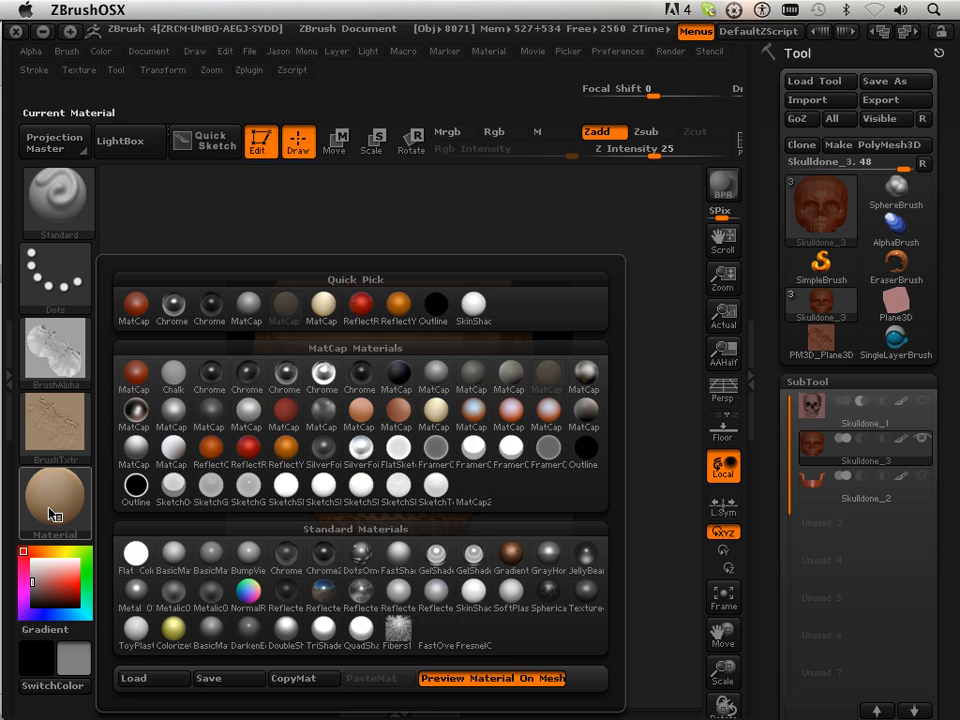
{"action": "left_click", "coordinate": [179, 682]}
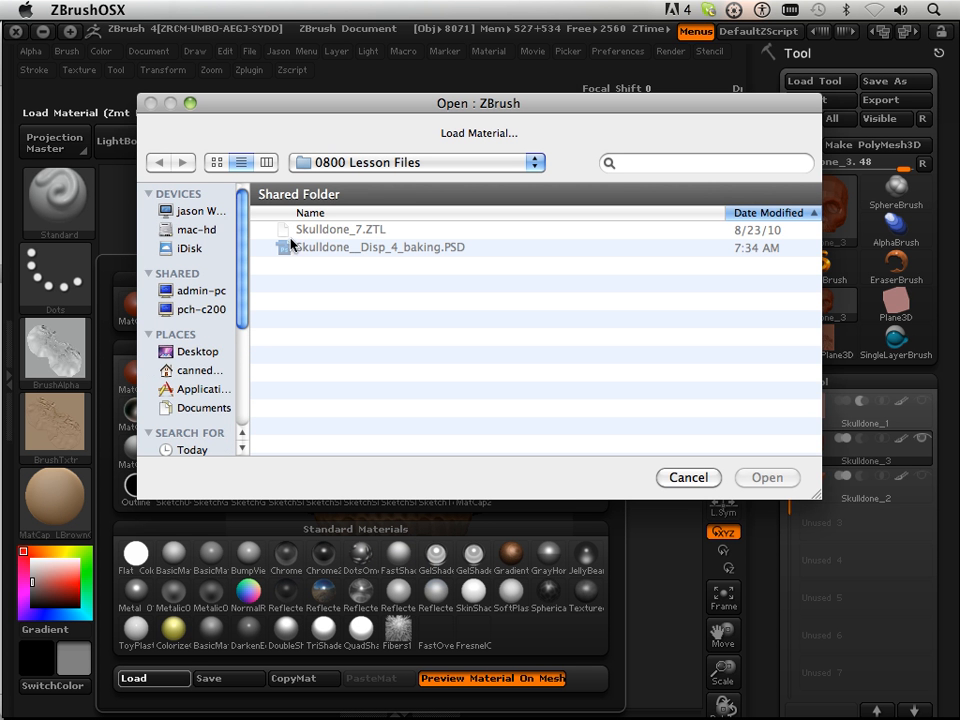
{"action": "left_click", "coordinate": [188, 356]}
{"action": "scroll", "coordinate": [400, 322], "scroll_direction": "down", "scroll_amount": 15}
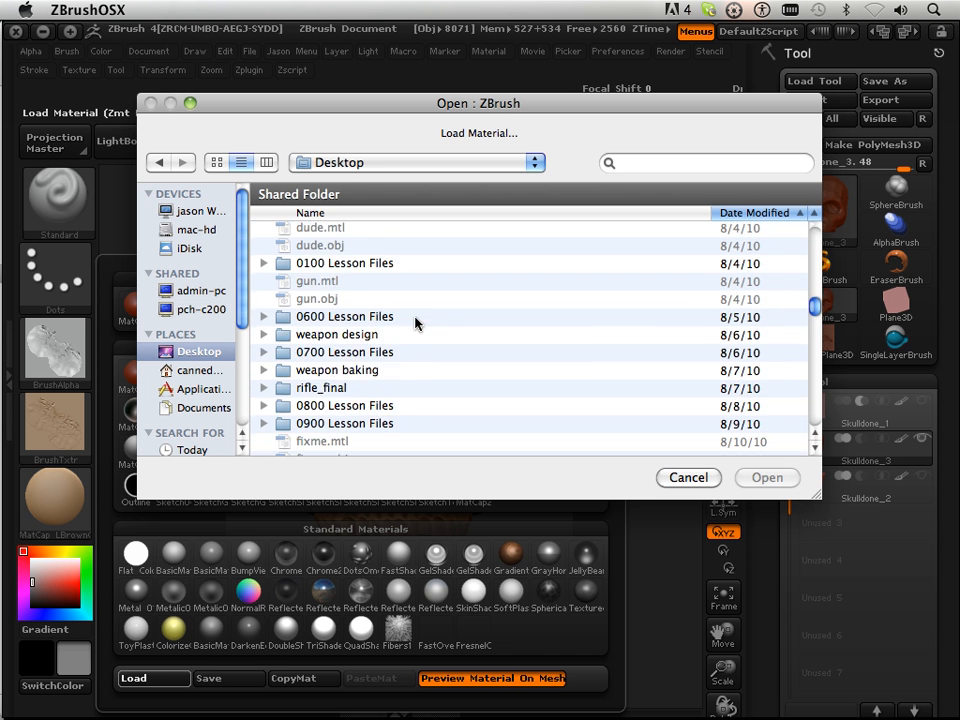
{"action": "scroll", "coordinate": [415, 322], "scroll_direction": "down", "scroll_amount": 20}
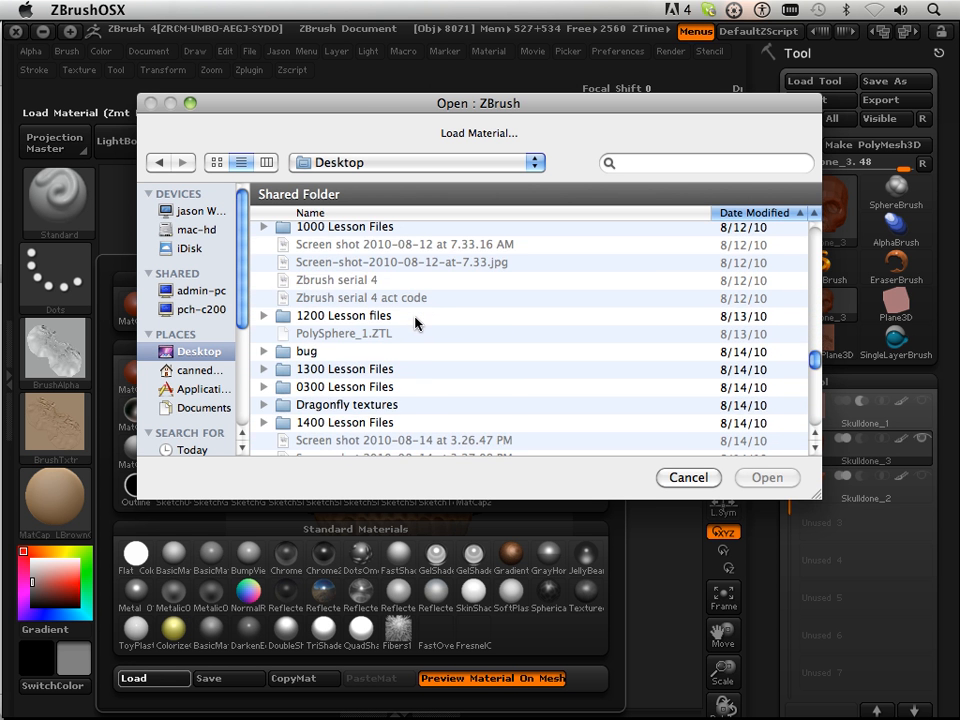
{"action": "scroll", "coordinate": [415, 322], "scroll_direction": "down", "scroll_amount": 8}
{"action": "scroll", "coordinate": [415, 322], "scroll_direction": "down", "scroll_amount": 16}
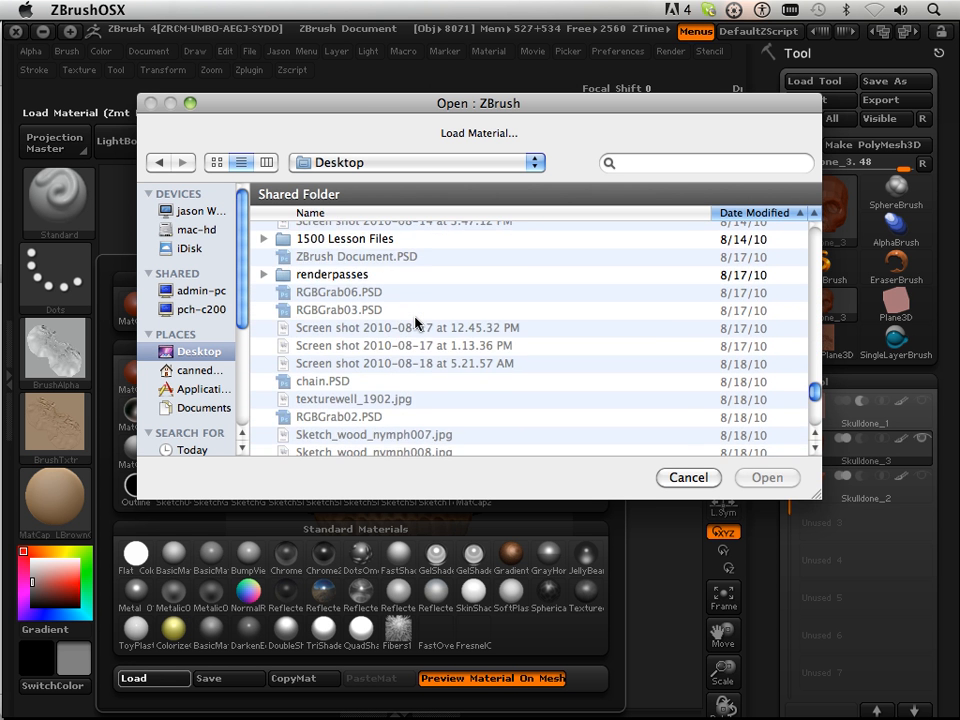
{"action": "scroll", "coordinate": [415, 322], "scroll_direction": "up", "scroll_amount": 10}
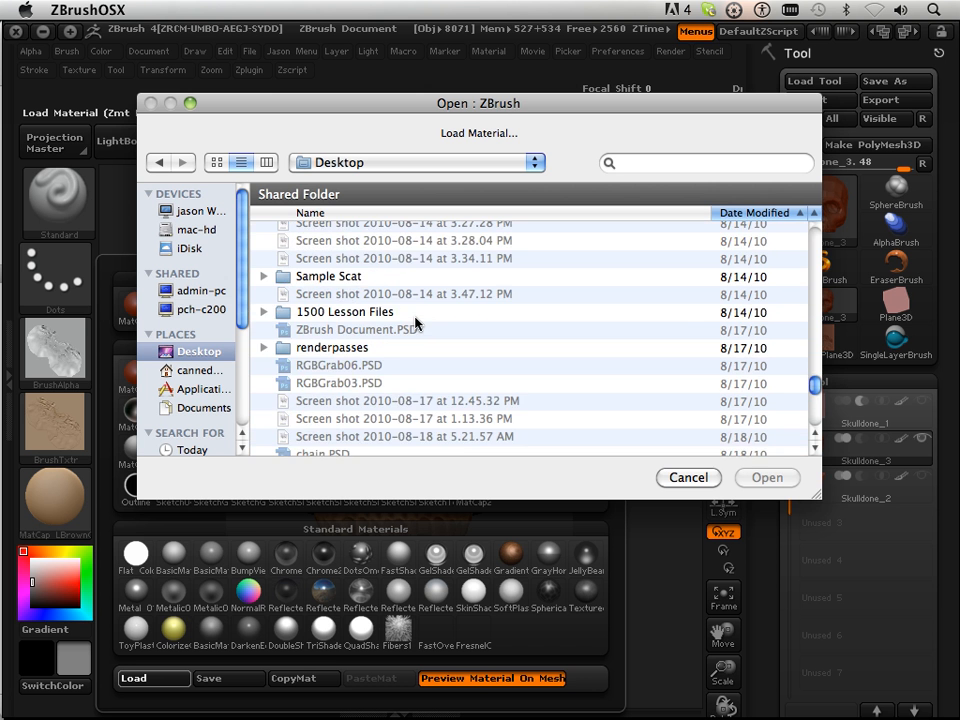
{"action": "scroll", "coordinate": [415, 322], "scroll_direction": "up", "scroll_amount": 10}
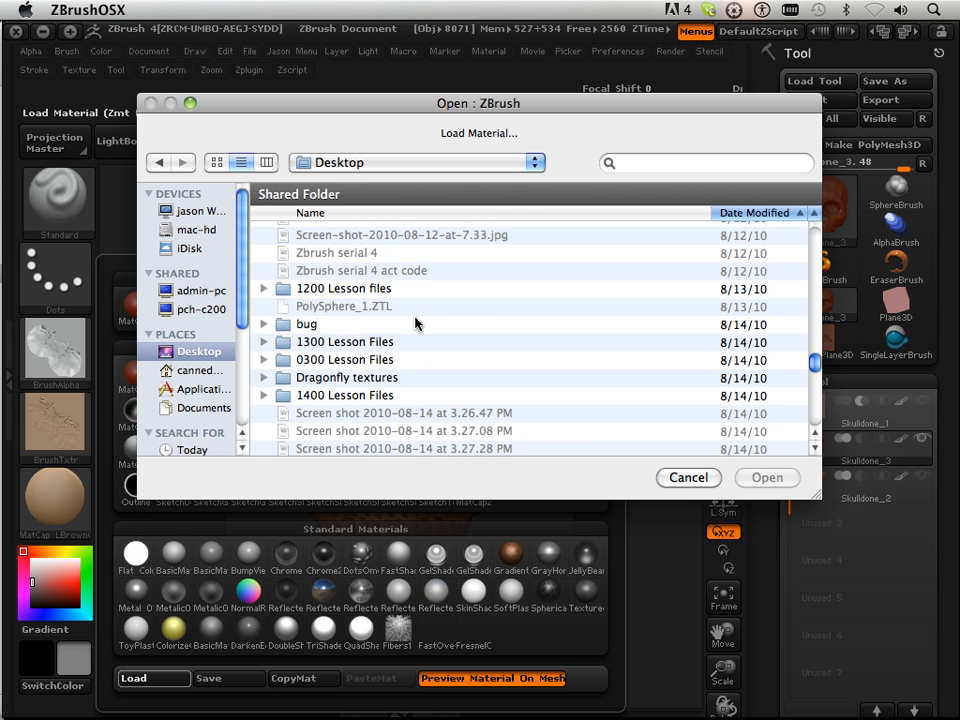
Browse the Desktop in column view and load gw_bonus_02.ZMT from the SKULL BAKE folder as a material.
{"action": "left_click", "coordinate": [266, 162]}
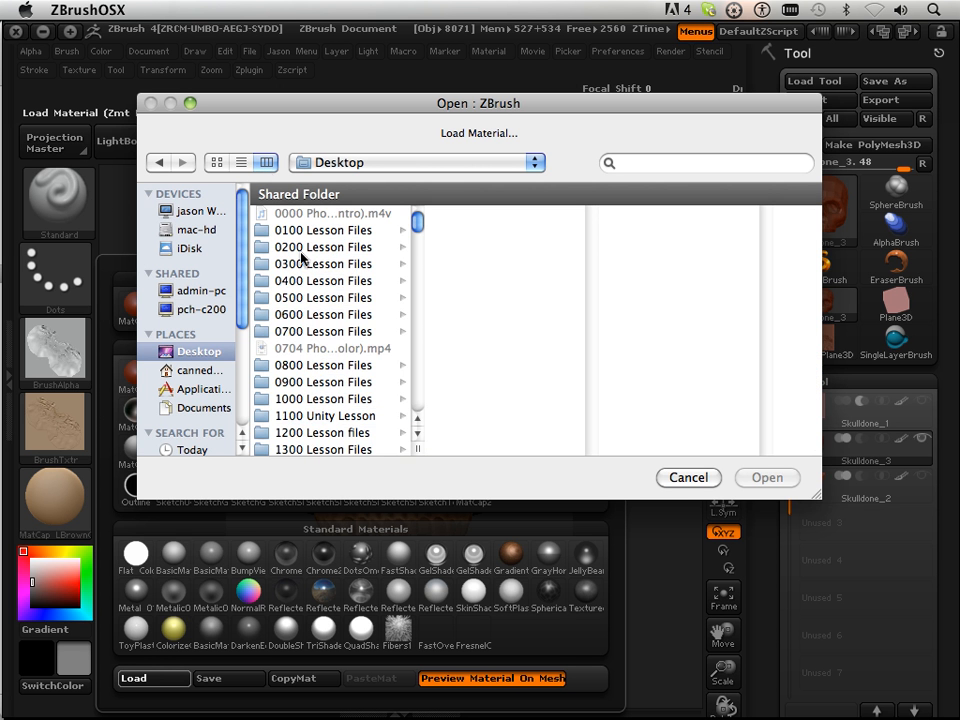
{"action": "scroll", "coordinate": [401, 237], "scroll_direction": "down", "scroll_amount": 10}
{"action": "scroll", "coordinate": [401, 237], "scroll_direction": "down", "scroll_amount": 15}
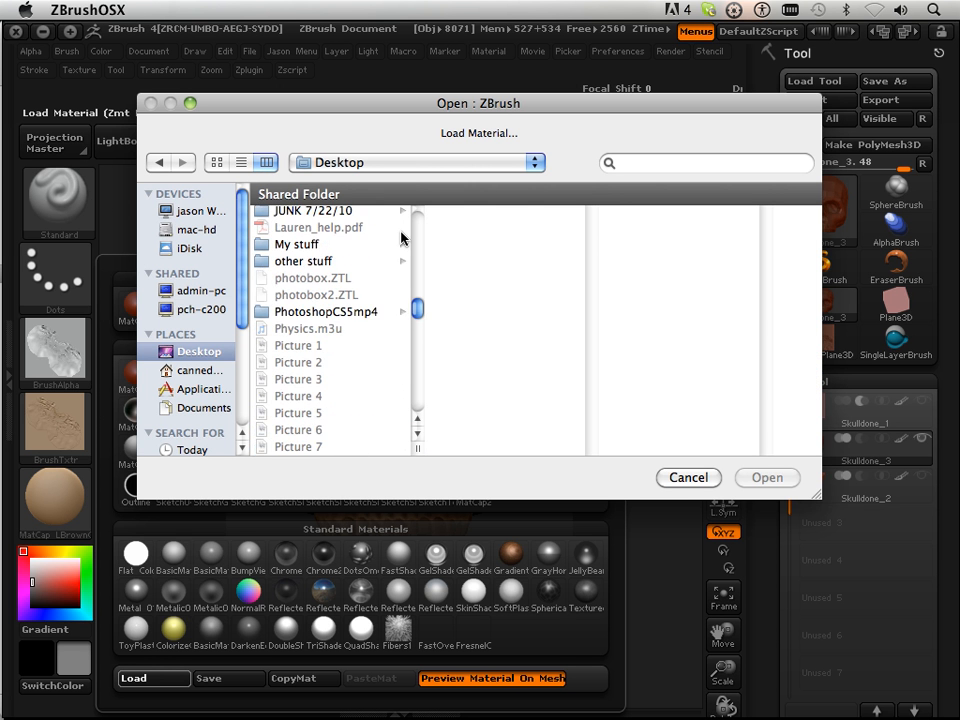
{"action": "scroll", "coordinate": [401, 237], "scroll_direction": "down", "scroll_amount": 5}
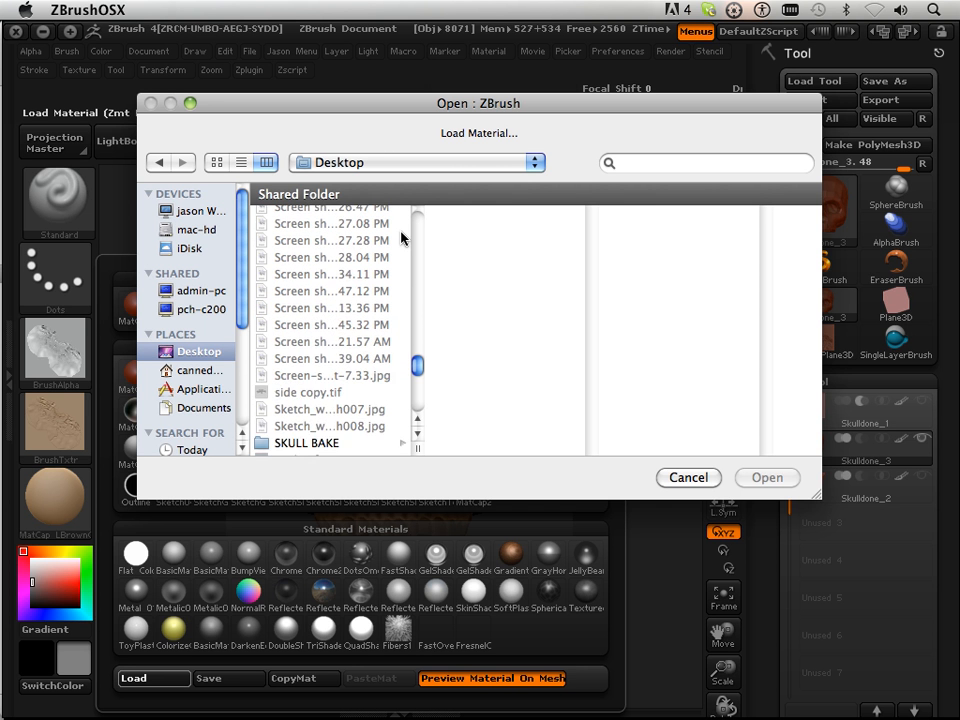
{"action": "left_click", "coordinate": [323, 396]}
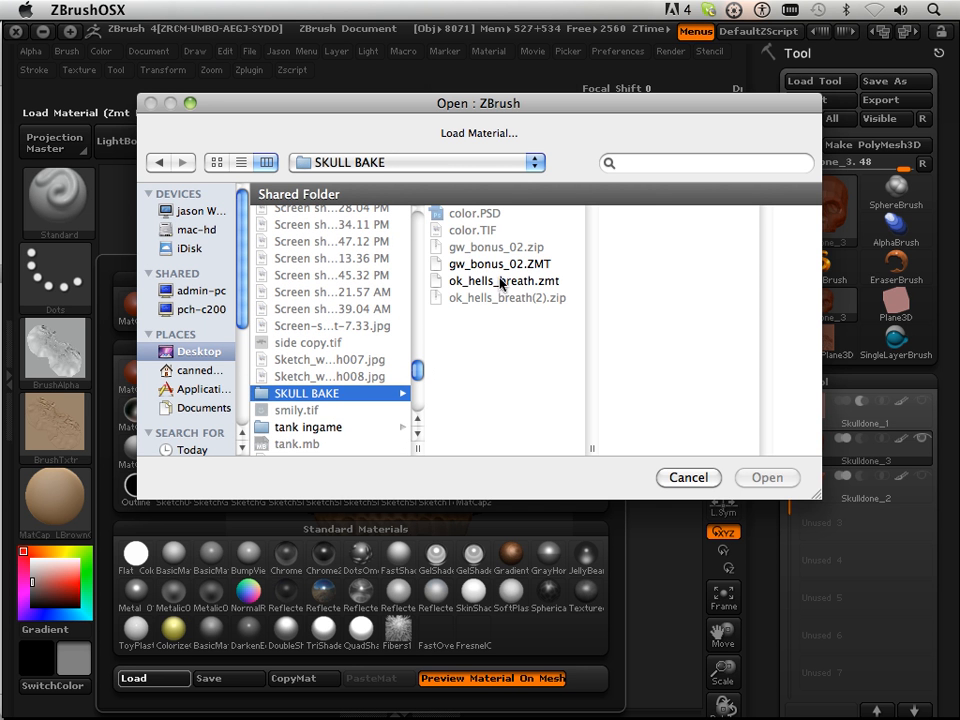
{"action": "left_click", "coordinate": [474, 265]}
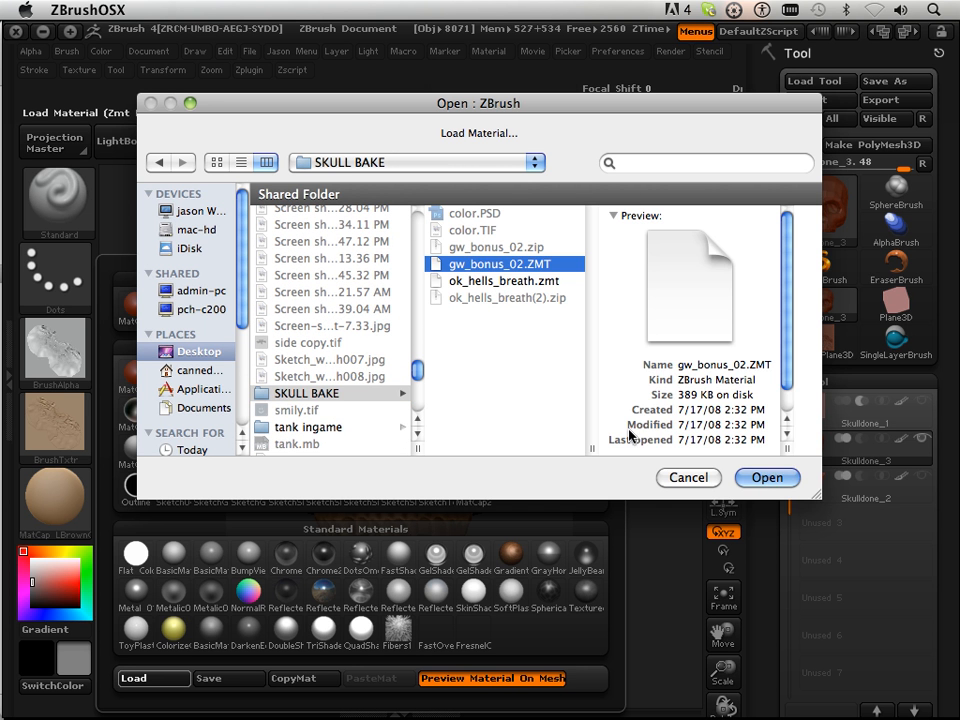
{"action": "left_click", "coordinate": [768, 478]}
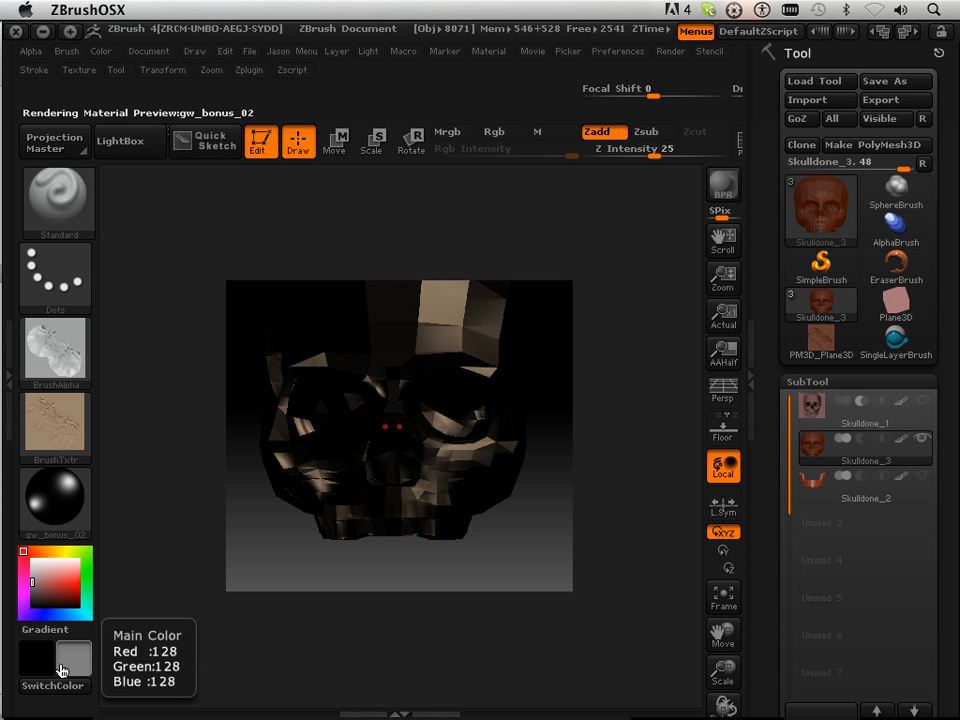
Load the ok_hells_breath.zmt material from the SKULL BAKE folder.
{"action": "left_click", "coordinate": [53, 524]}
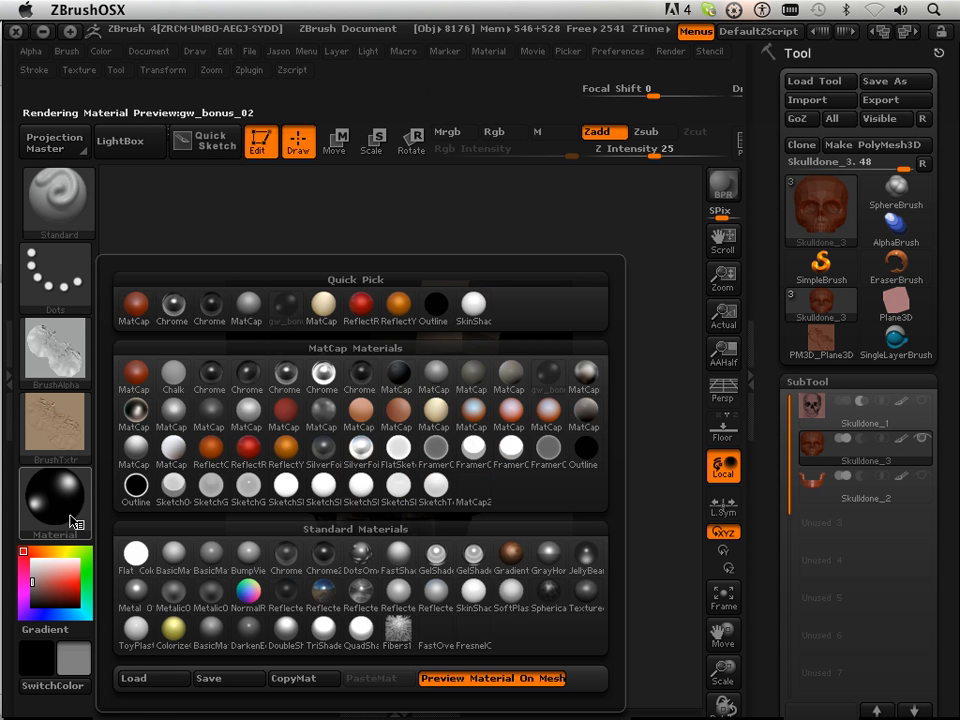
{"action": "left_click", "coordinate": [142, 680]}
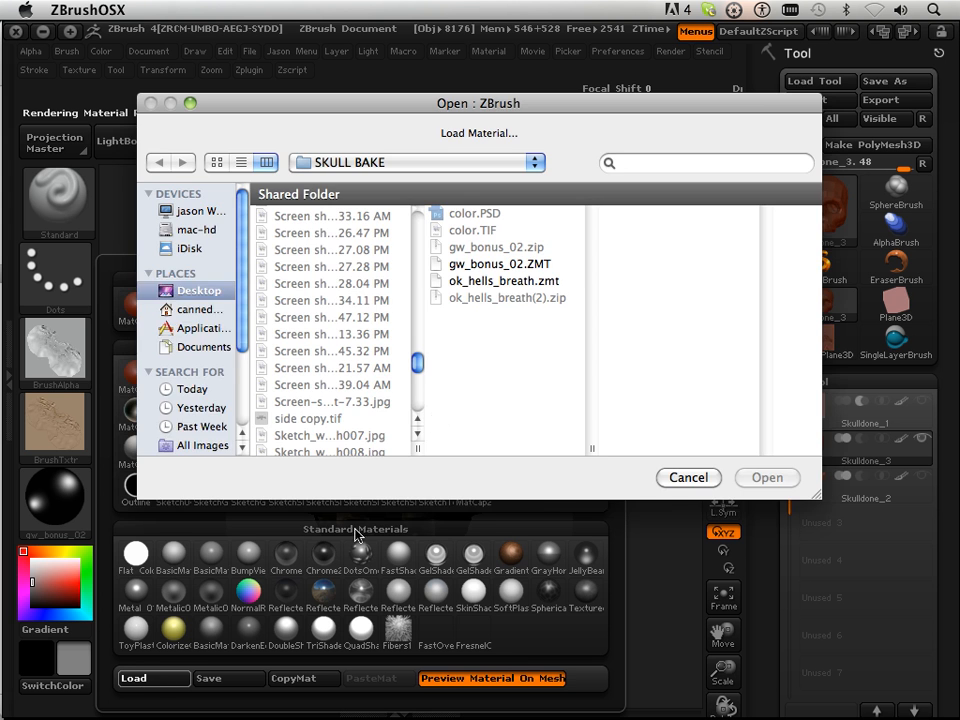
{"action": "left_click", "coordinate": [510, 281]}
{"action": "left_click", "coordinate": [780, 478]}
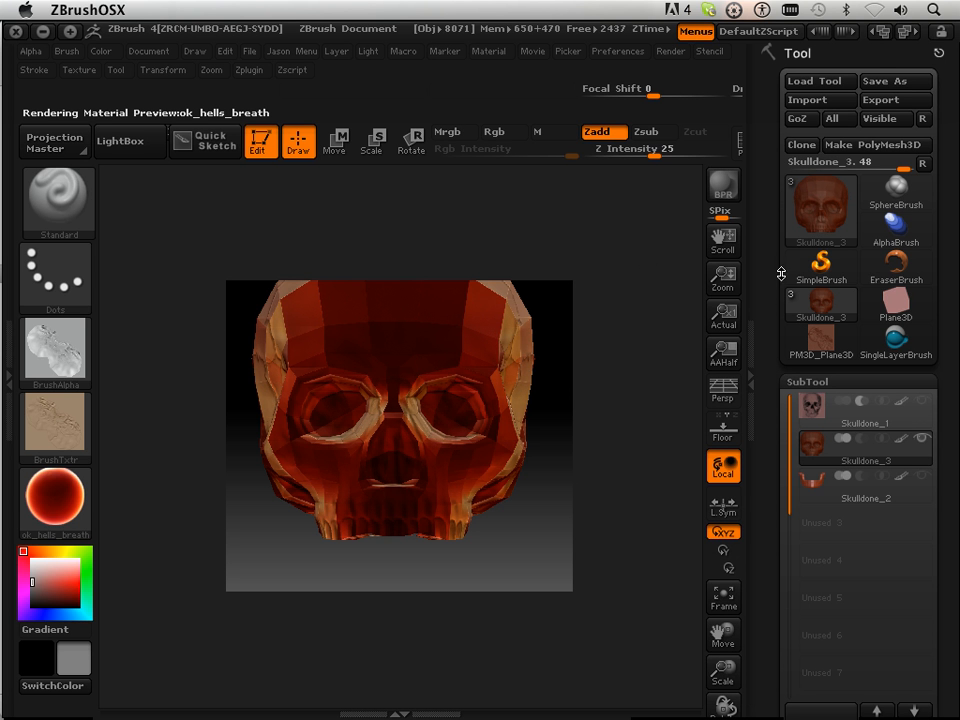
Make PM3D_Plane3D the active tool and scale the view down until the whole plane fits in the canvas.
{"action": "left_click_drag", "start_coordinate": [768, 277], "coordinate": [769, 259]}
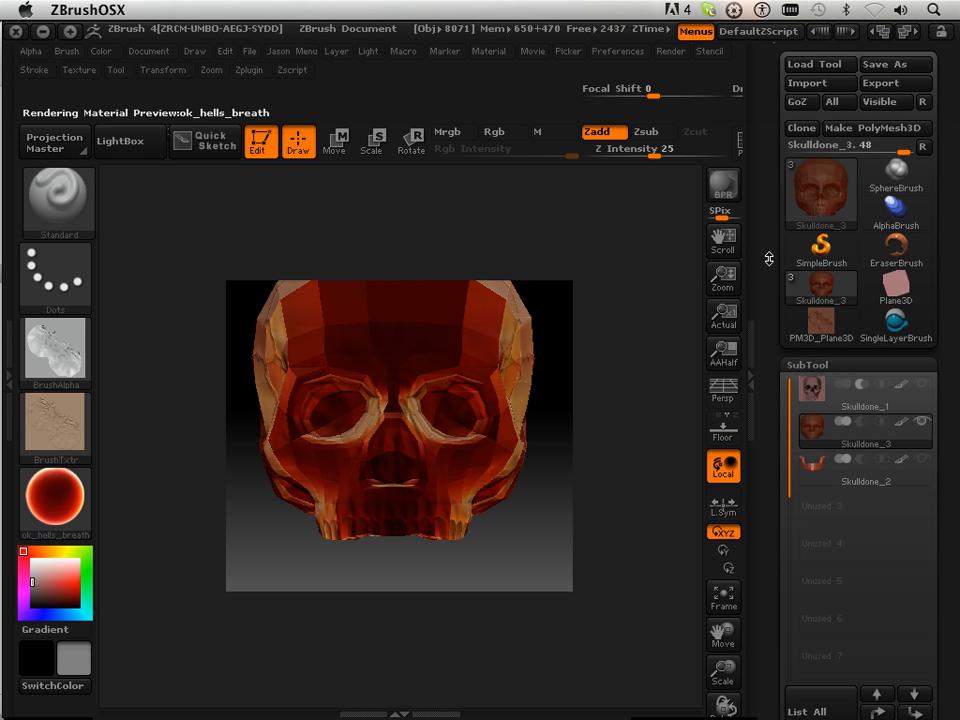
{"action": "mouse_move", "coordinate": [821, 300]}
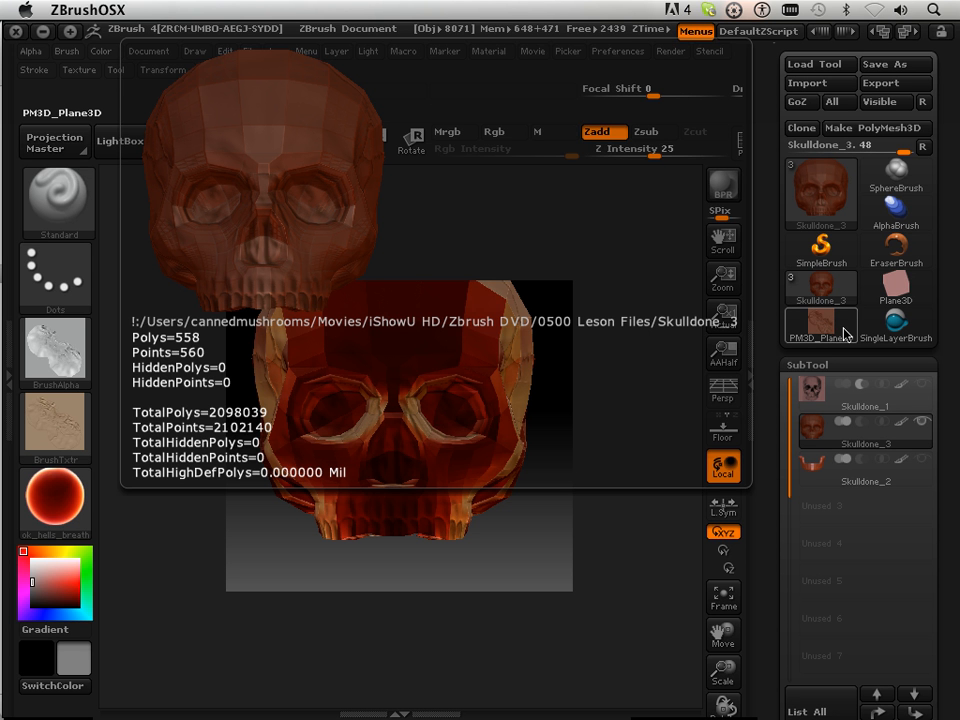
{"action": "left_click", "coordinate": [845, 333]}
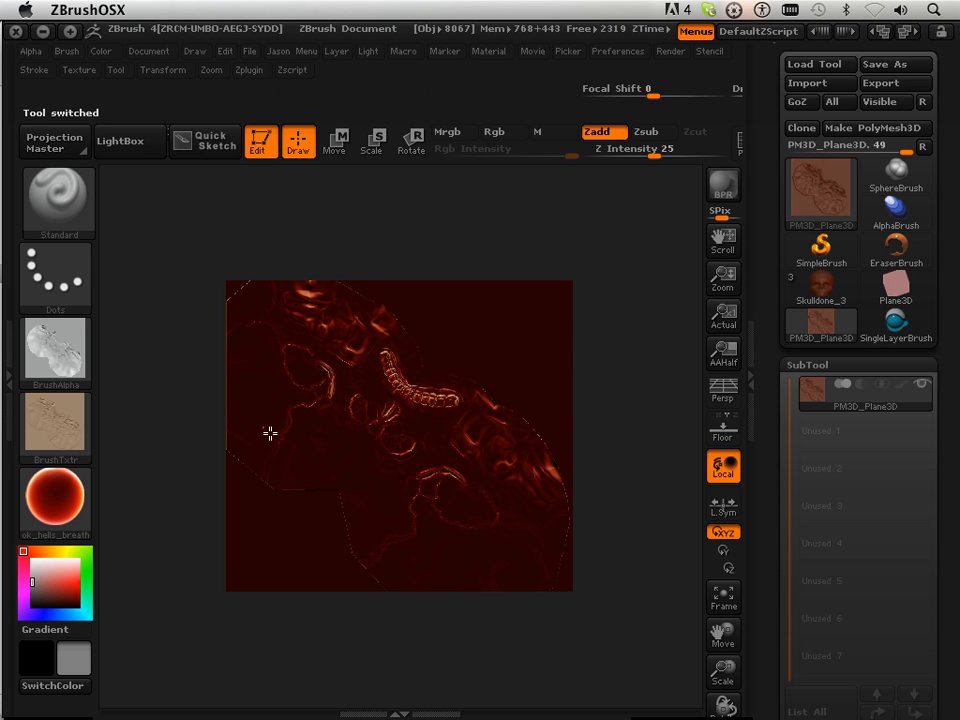
{"action": "mouse_move", "coordinate": [56, 515]}
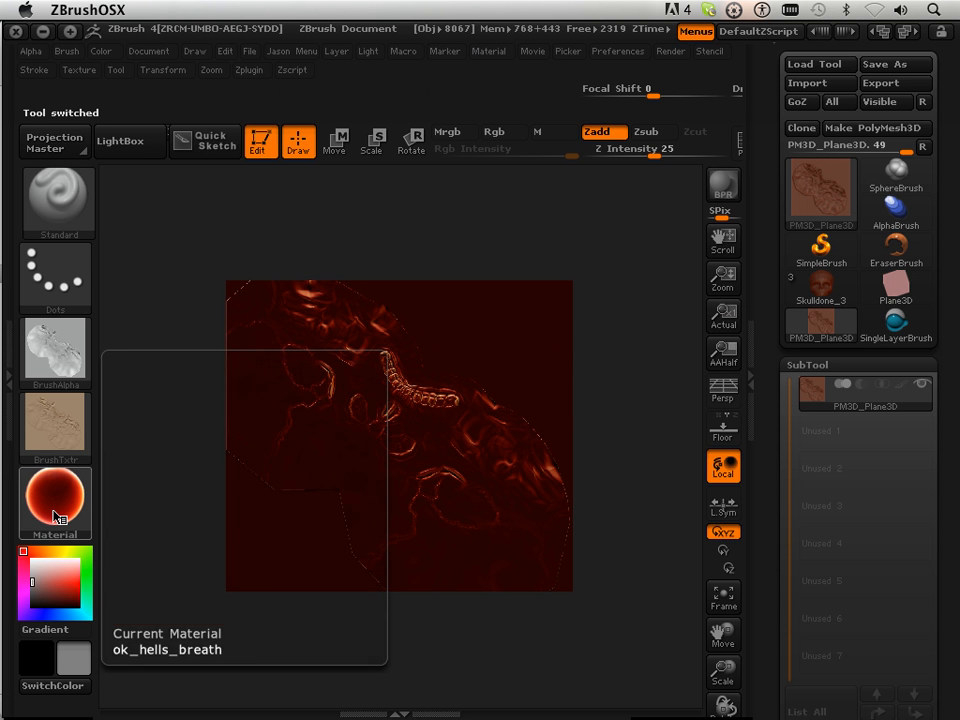
{"action": "left_click", "coordinate": [56, 515]}
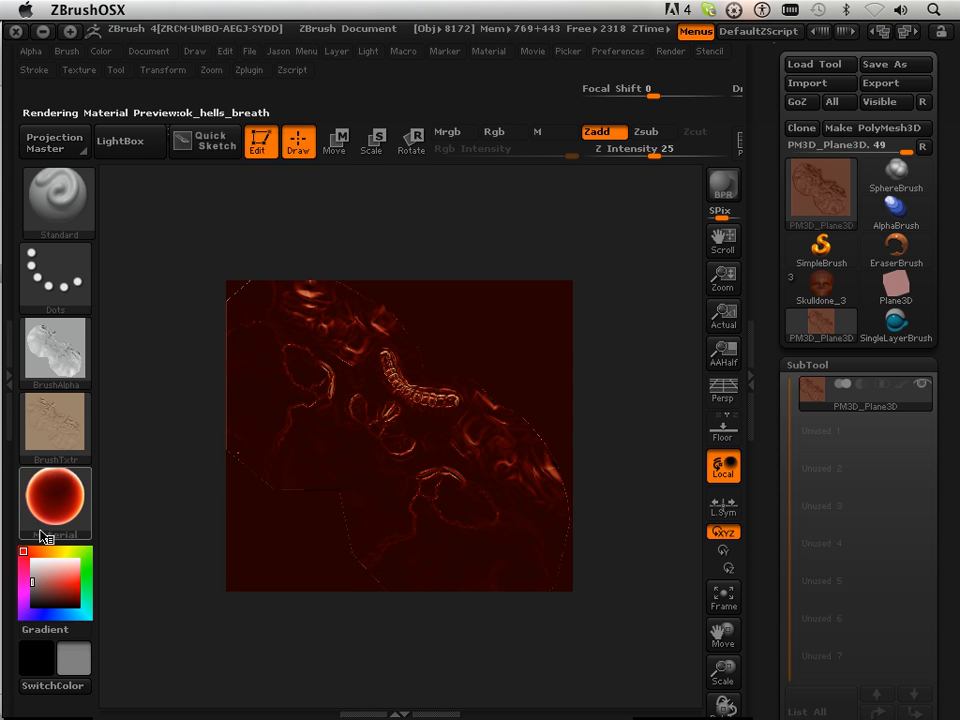
{"action": "mouse_move", "coordinate": [40, 525]}
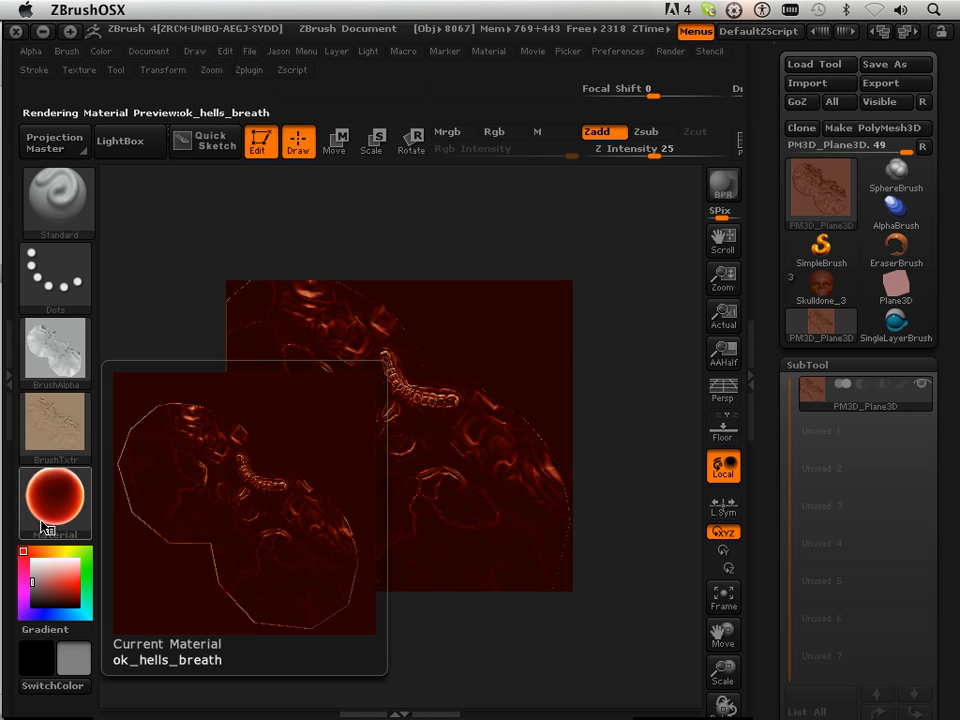
{"action": "left_click_drag", "start_coordinate": [728, 672], "coordinate": [728, 655]}
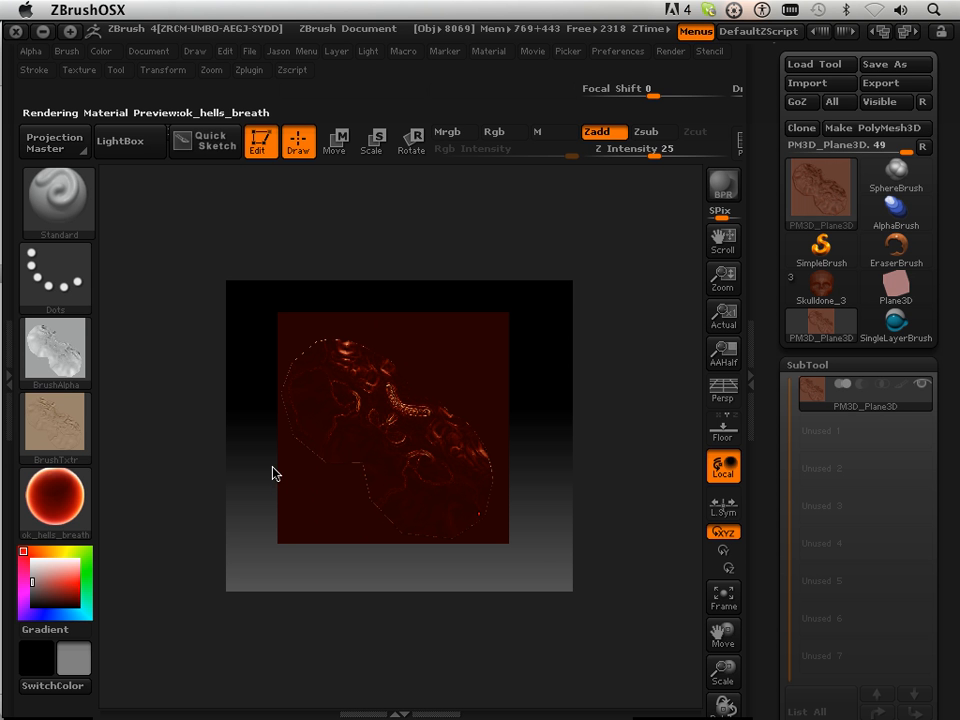
{"action": "key", "text": "shift"}
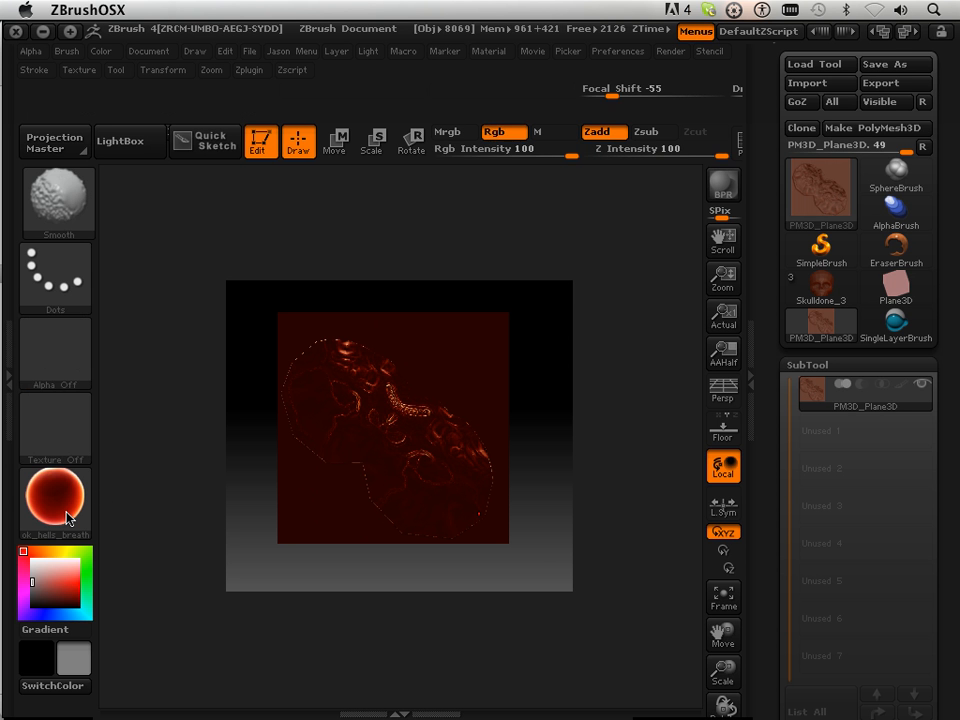
Try the Outline Thin and Outline materials on the plane and switch back to ok_hells_breath.
{"action": "left_click", "coordinate": [66, 517]}
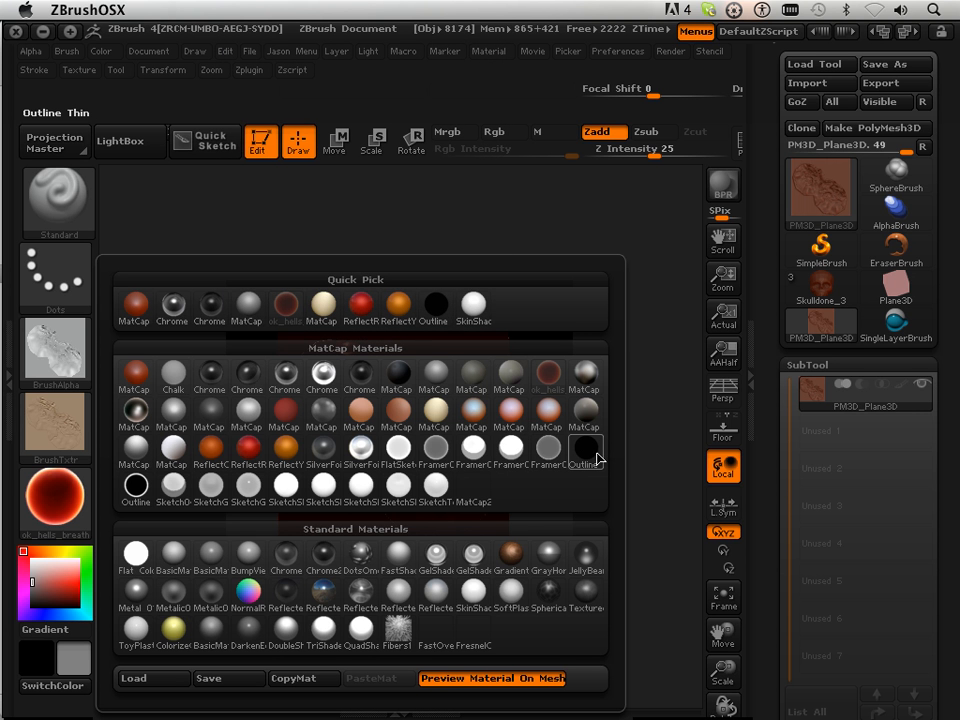
{"action": "left_click", "coordinate": [432, 318]}
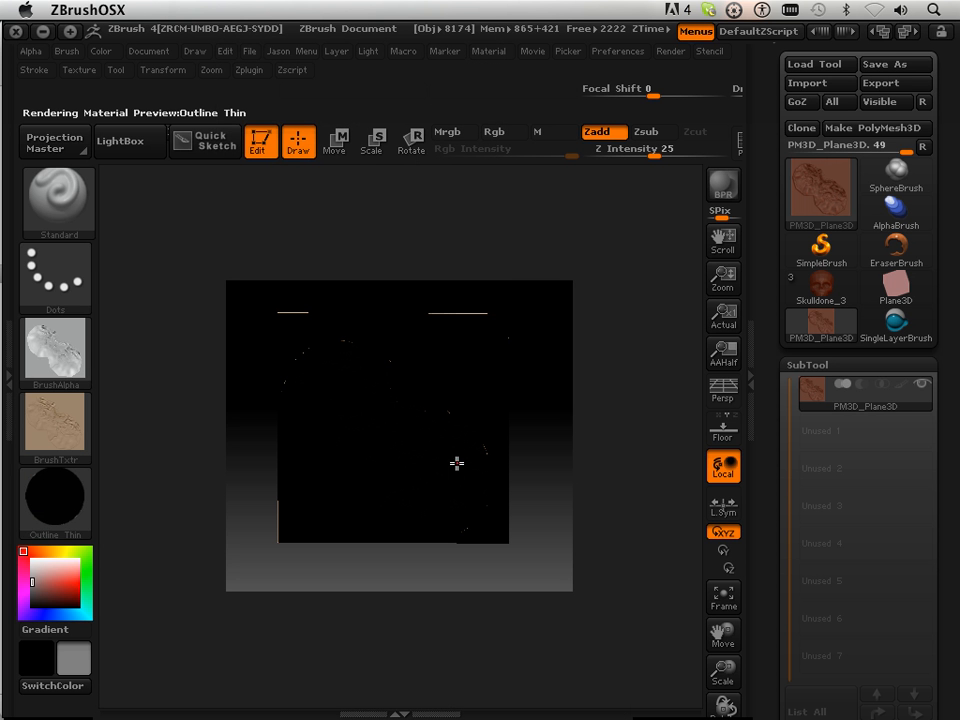
{"action": "left_click", "coordinate": [82, 508]}
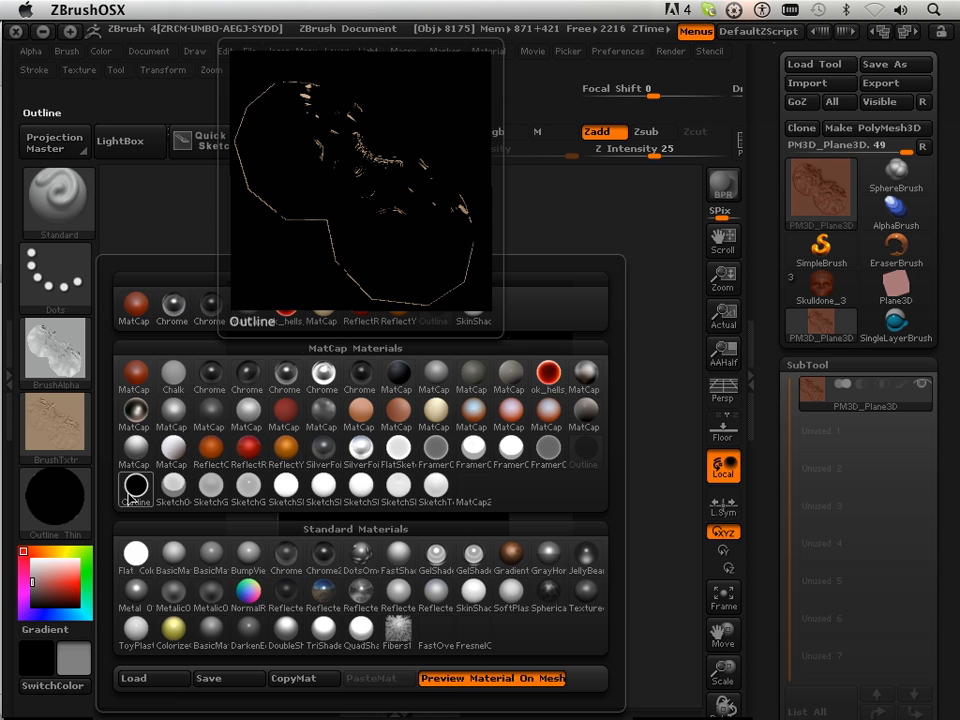
{"action": "left_click", "coordinate": [135, 489]}
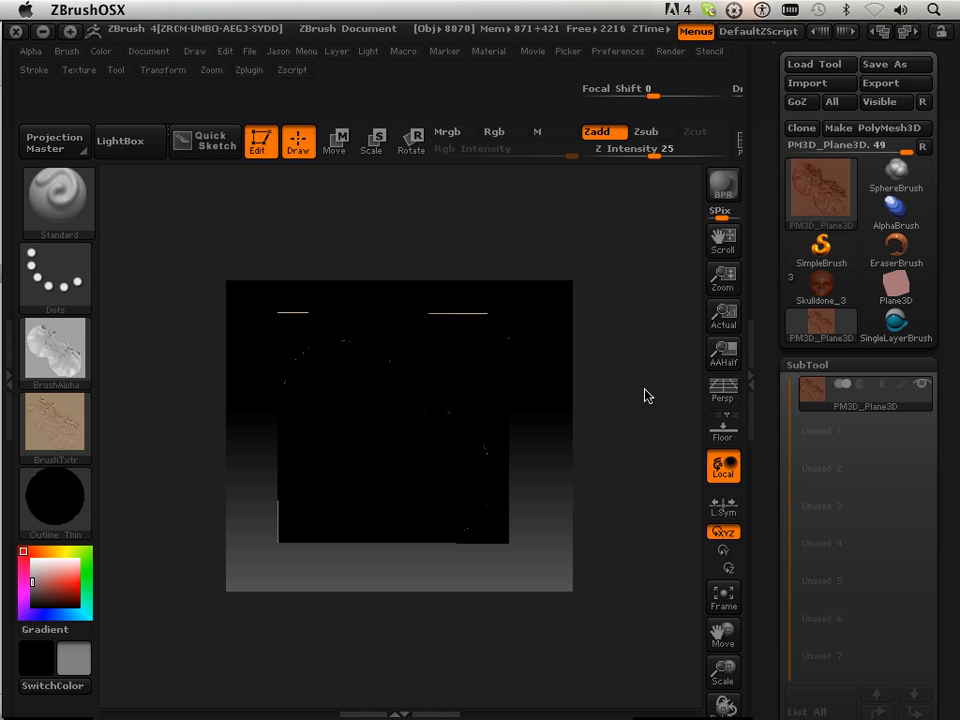
{"action": "left_click", "coordinate": [60, 510]}
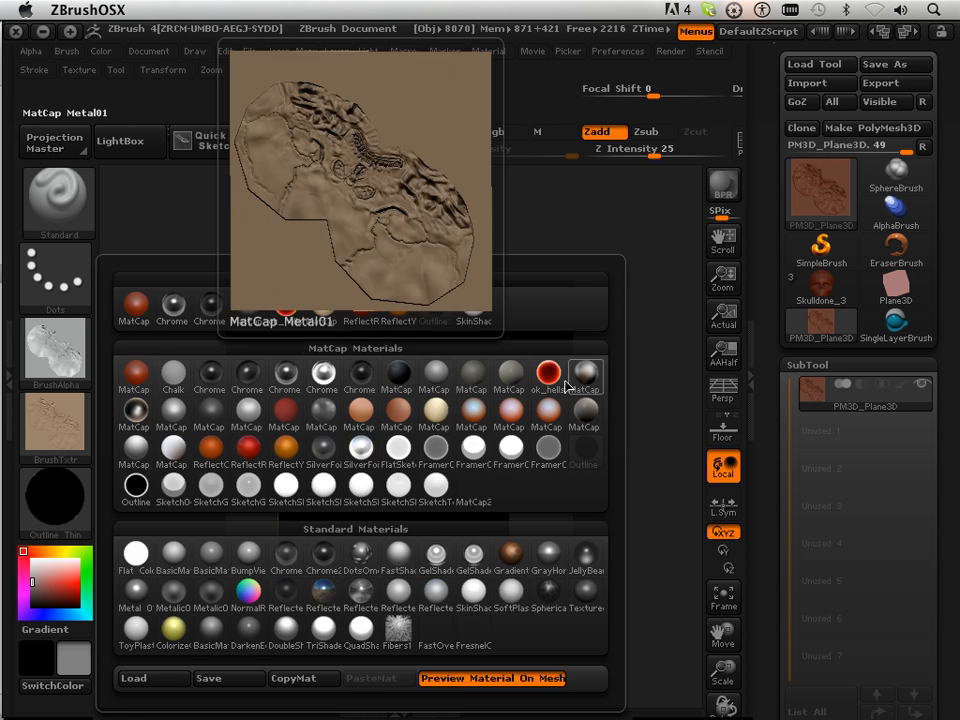
{"action": "left_click", "coordinate": [549, 376]}
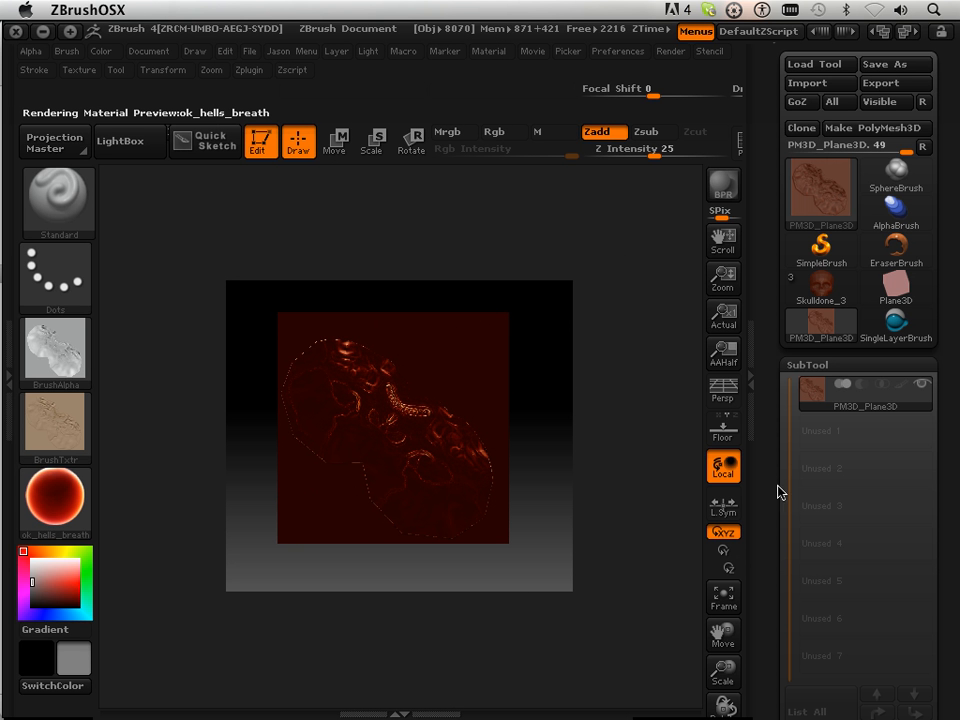
Set the main color to white and open the plane tool's Texture Map settings.
{"action": "left_click", "coordinate": [33, 560]}
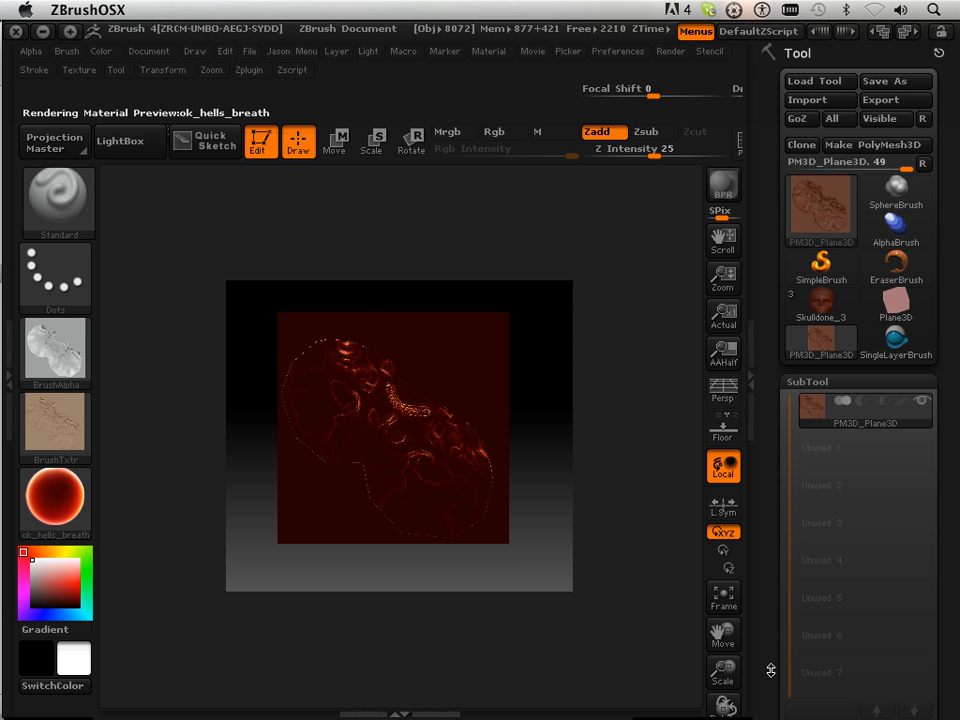
{"action": "left_click_drag", "start_coordinate": [770, 670], "coordinate": [770, 374]}
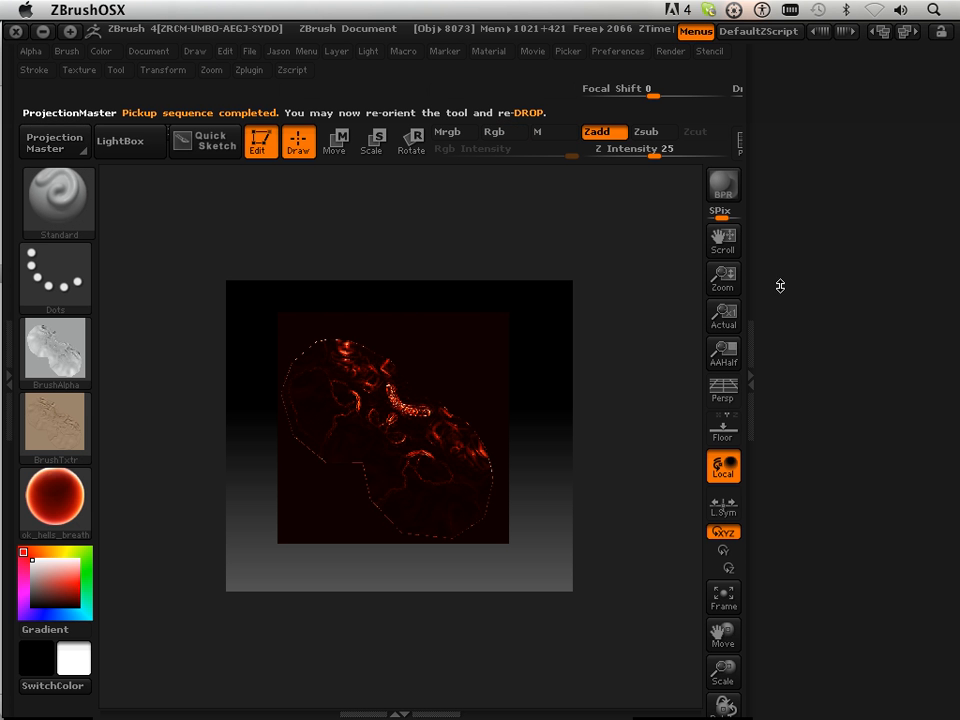
{"action": "left_click_drag", "start_coordinate": [759, 461], "coordinate": [777, 565]}
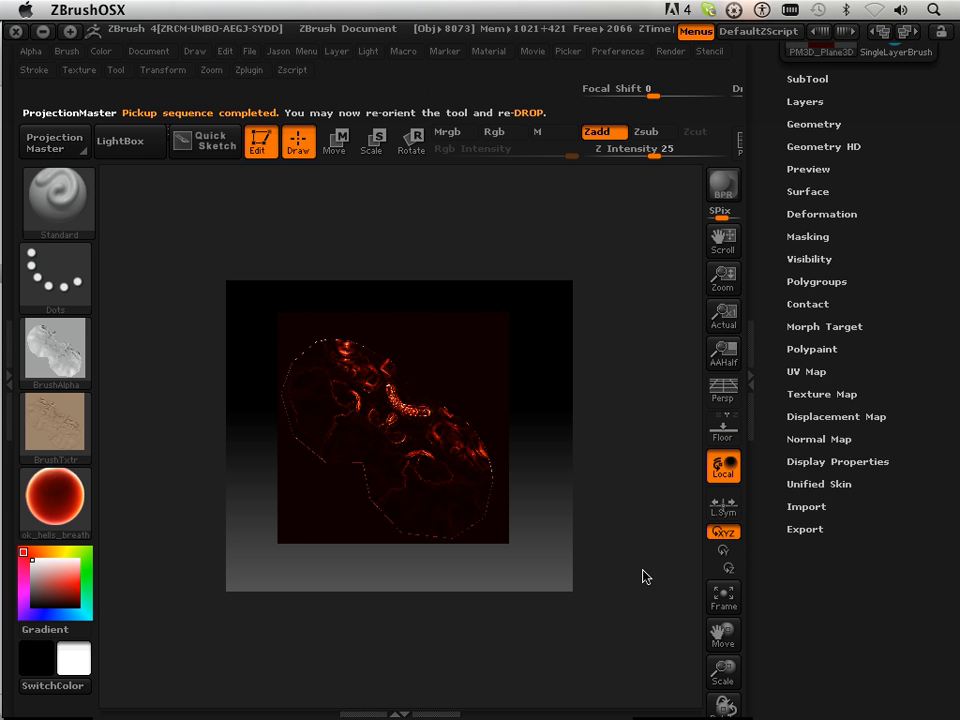
{"action": "left_click", "coordinate": [818, 393]}
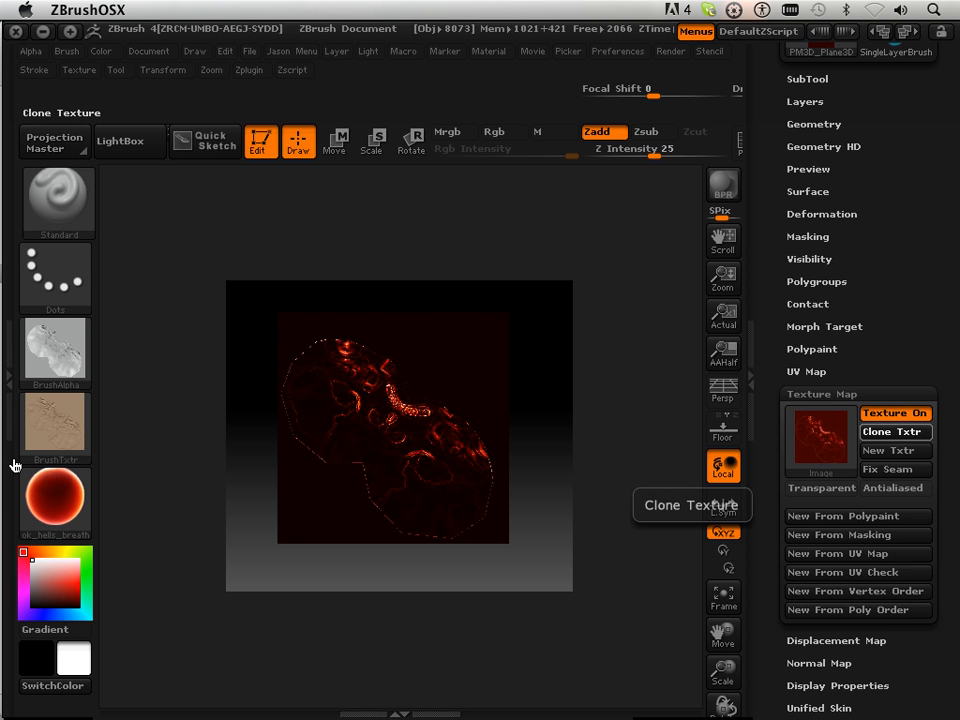
Start exporting the cloned hells-breath texture and browse to the Shared folder under Users on mac-hd.
{"action": "mouse_move", "coordinate": [45, 435]}
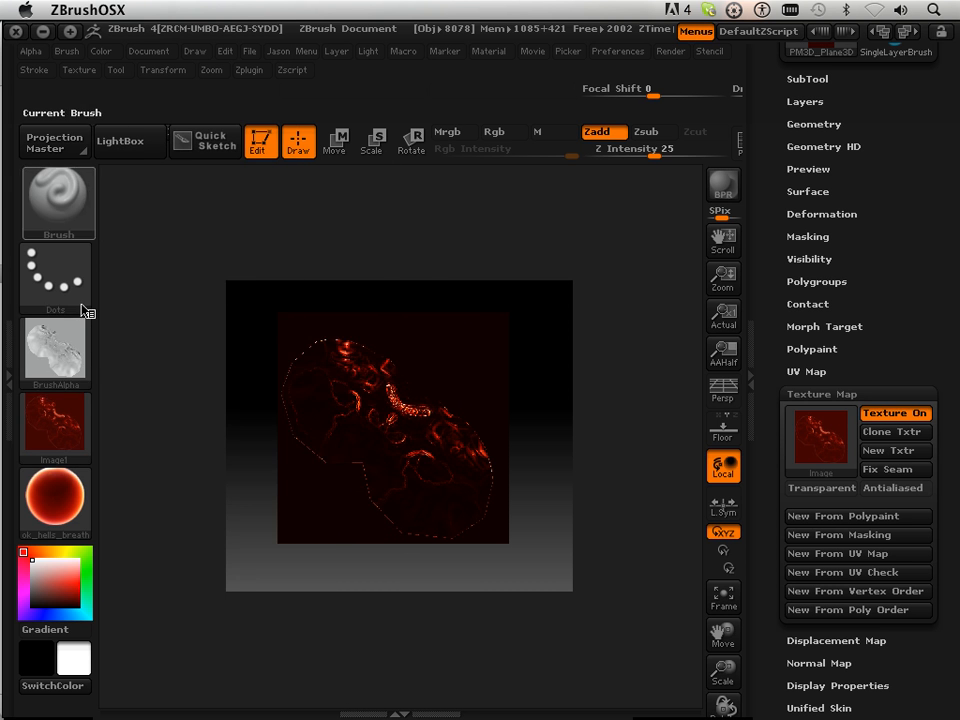
{"action": "left_click", "coordinate": [78, 70]}
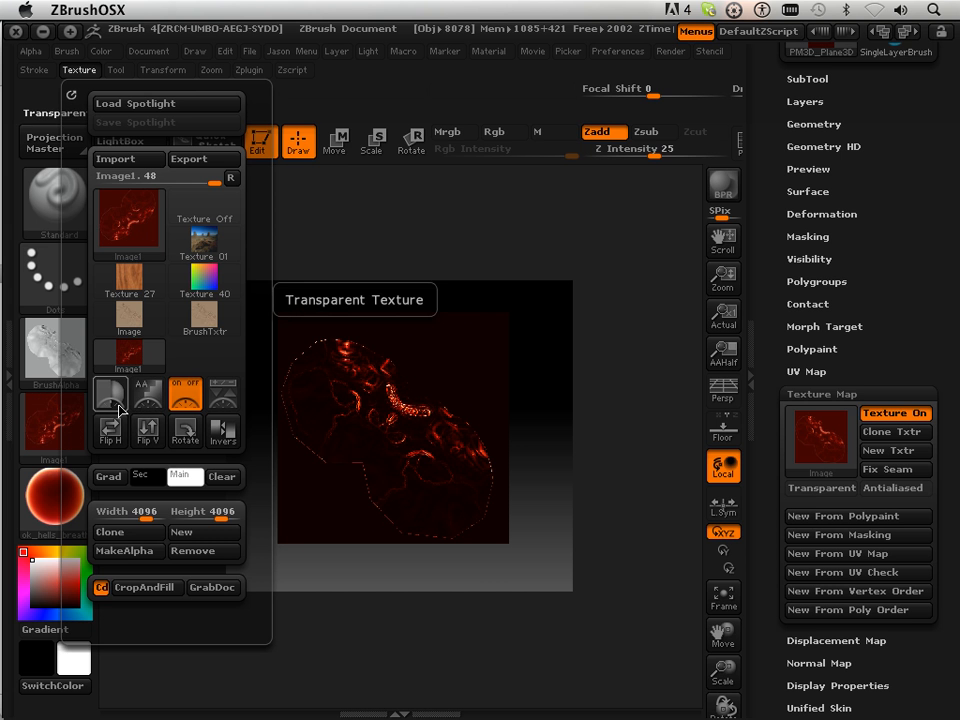
{"action": "left_click", "coordinate": [205, 160]}
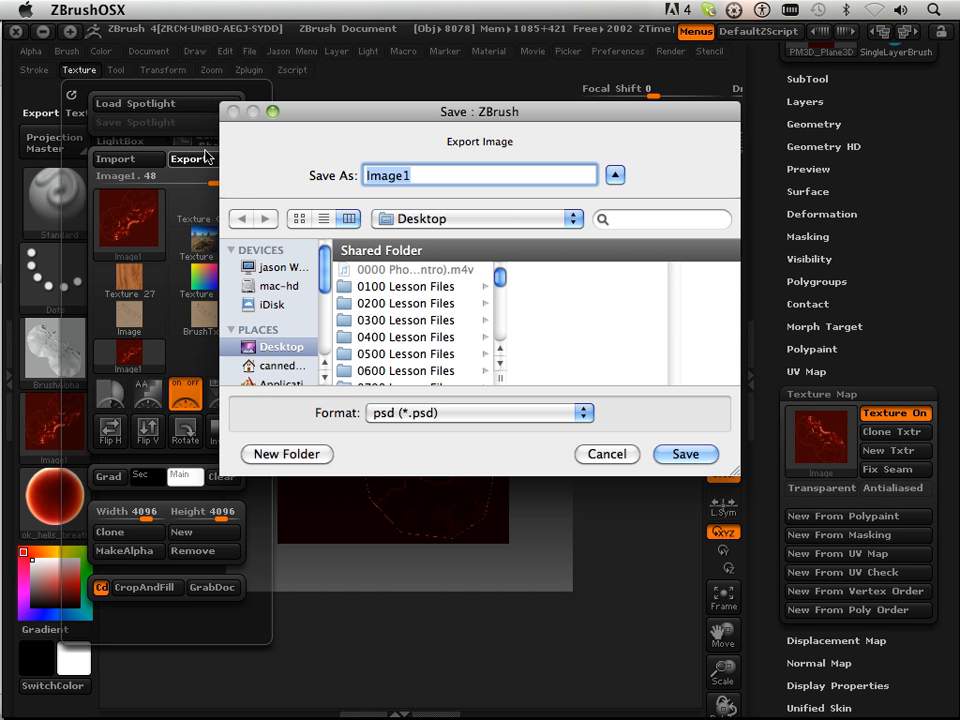
{"action": "left_click", "coordinate": [274, 285]}
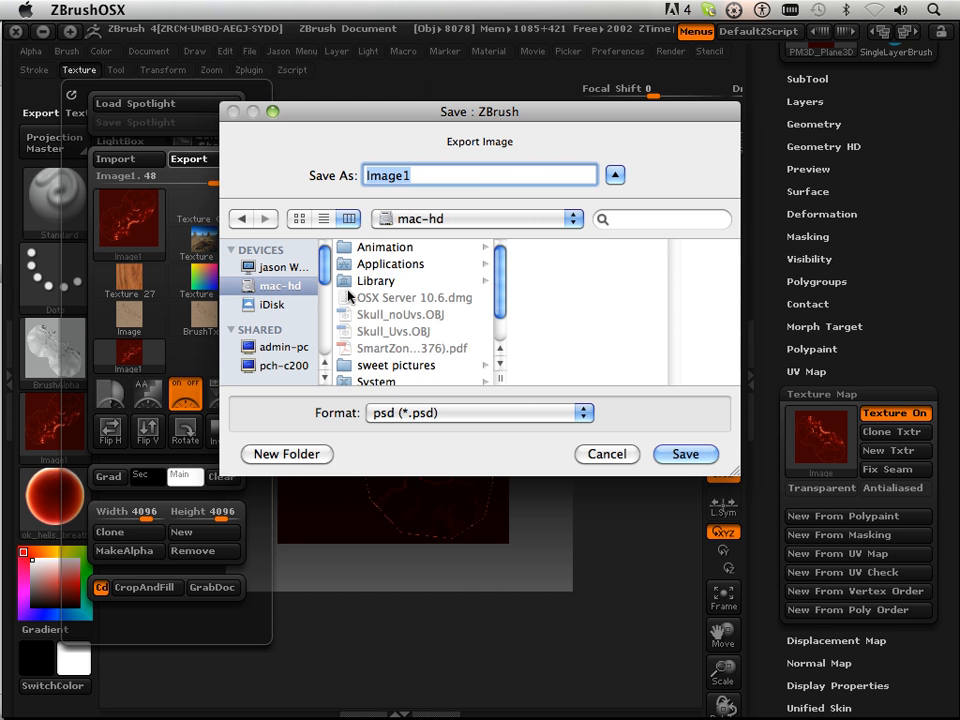
{"action": "scroll", "coordinate": [405, 298], "scroll_direction": "down", "scroll_amount": 3}
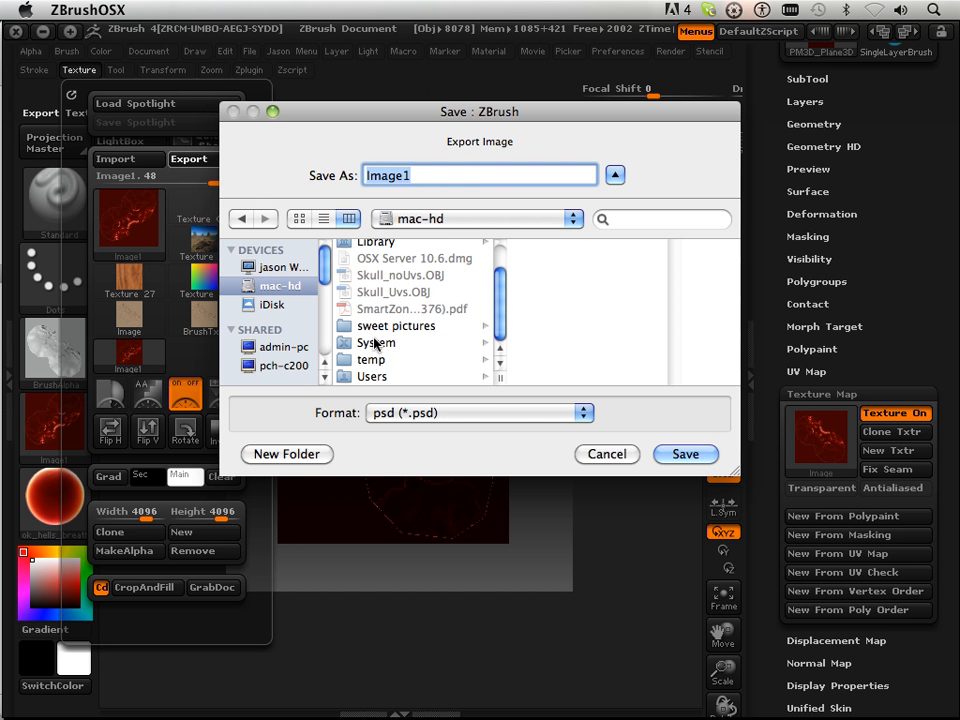
{"action": "left_click", "coordinate": [400, 376]}
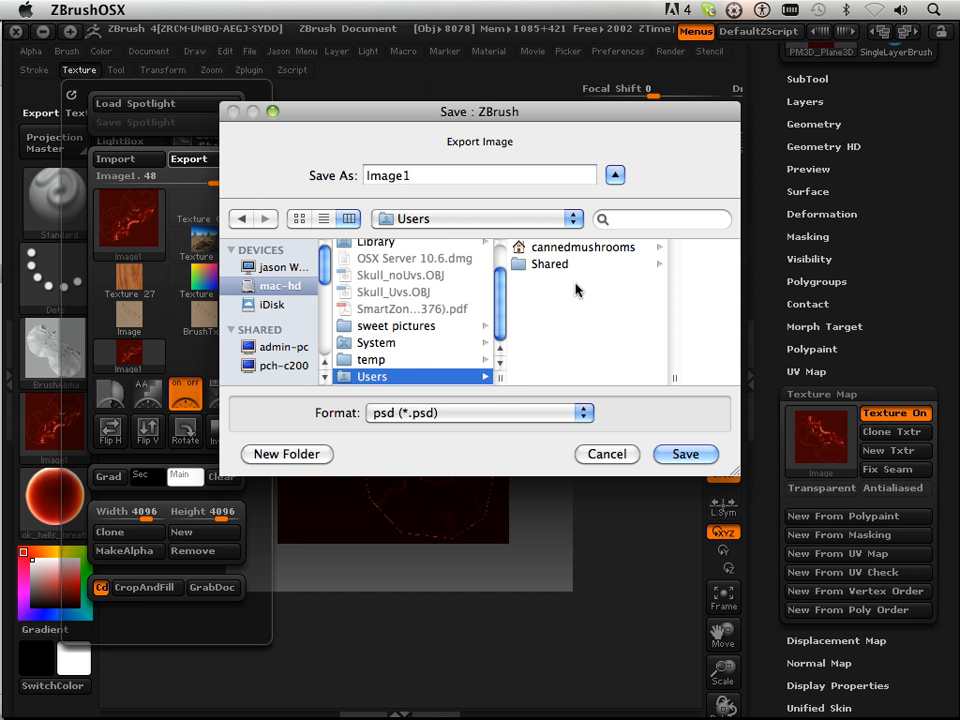
{"action": "left_click", "coordinate": [550, 264]}
{"action": "scroll", "coordinate": [601, 325], "scroll_direction": "down", "scroll_amount": 4}
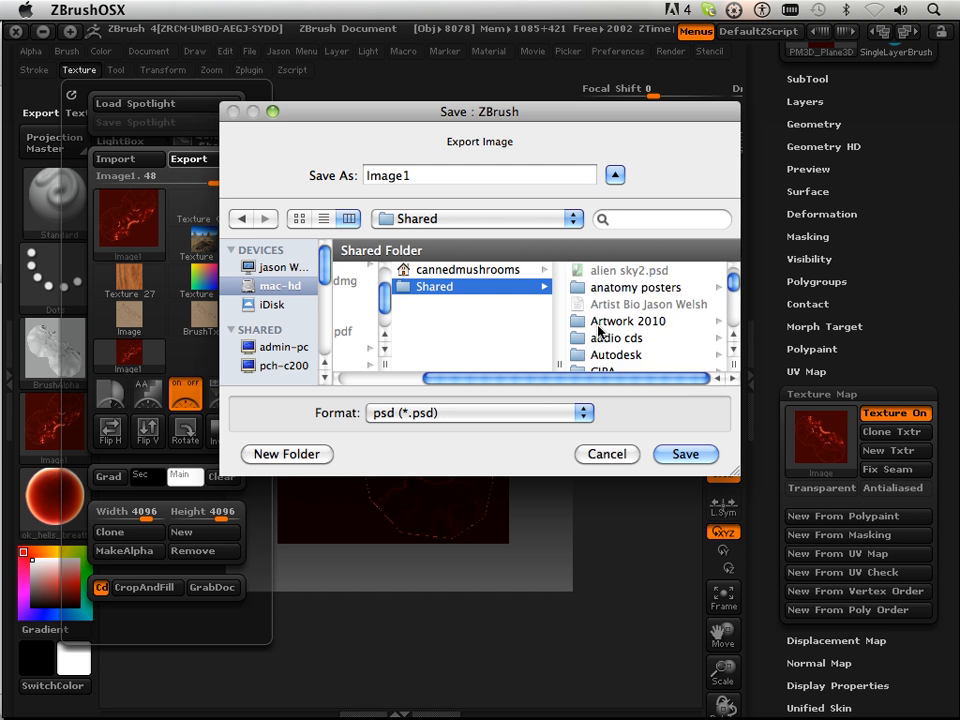
Set the export location to the Pixologic/GoZProjects/Default folder and find the existing Skulldone_3 maps.
{"action": "scroll", "coordinate": [598, 330], "scroll_direction": "down", "scroll_amount": 2}
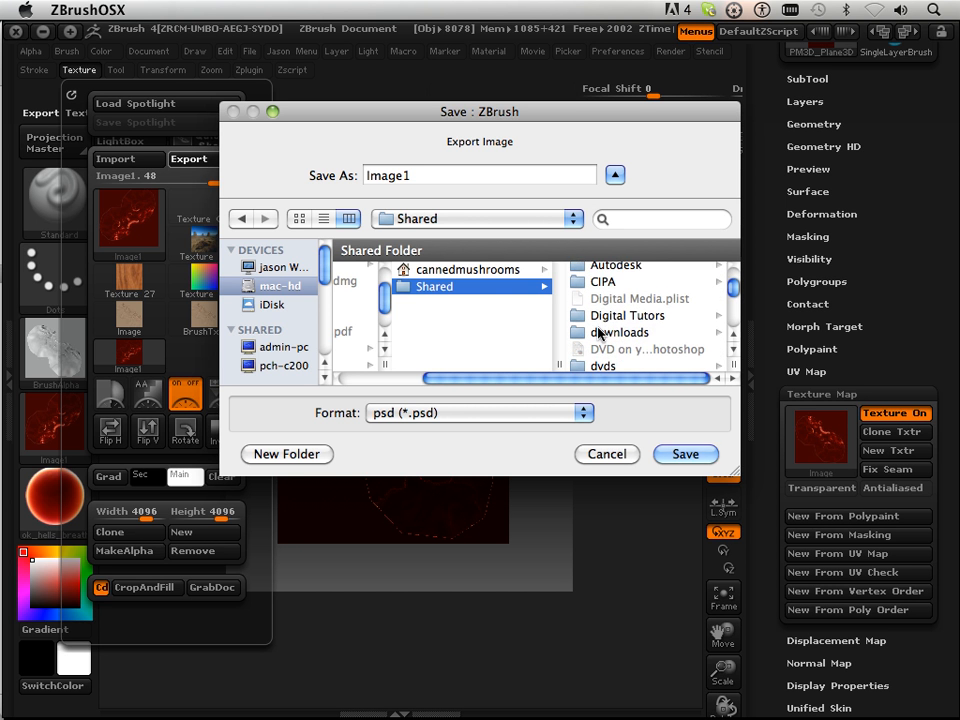
{"action": "scroll", "coordinate": [598, 332], "scroll_direction": "down", "scroll_amount": 5}
{"action": "scroll", "coordinate": [598, 335], "scroll_direction": "down", "scroll_amount": 3}
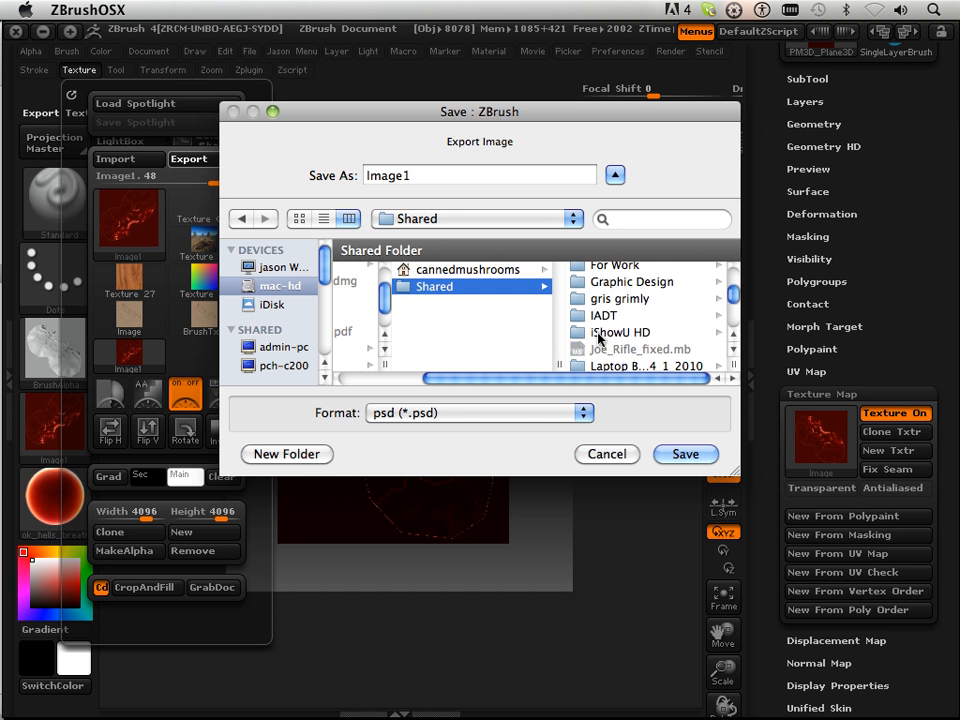
{"action": "scroll", "coordinate": [597, 337], "scroll_direction": "down", "scroll_amount": 5}
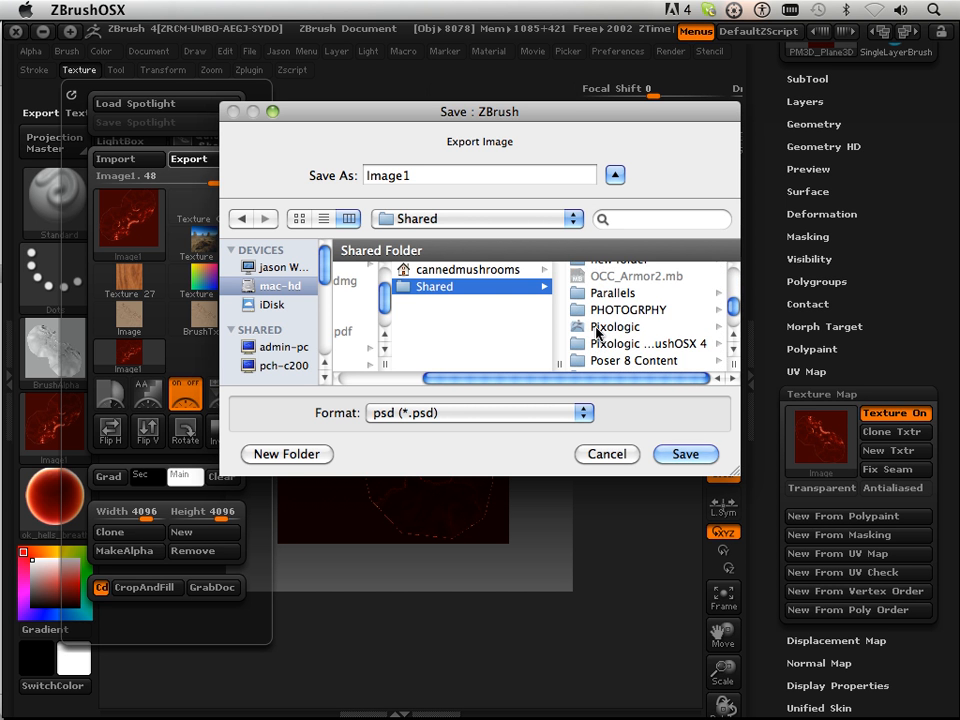
{"action": "left_click", "coordinate": [596, 327]}
{"action": "left_click", "coordinate": [625, 305]}
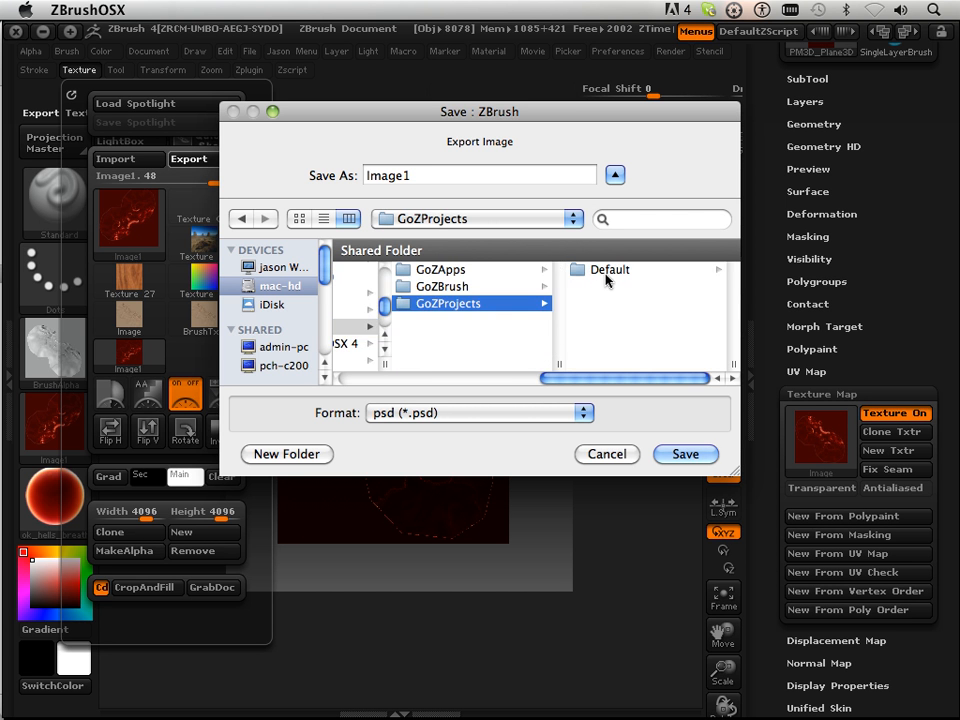
{"action": "left_click", "coordinate": [612, 269]}
{"action": "scroll", "coordinate": [636, 340], "scroll_direction": "down", "scroll_amount": 10}
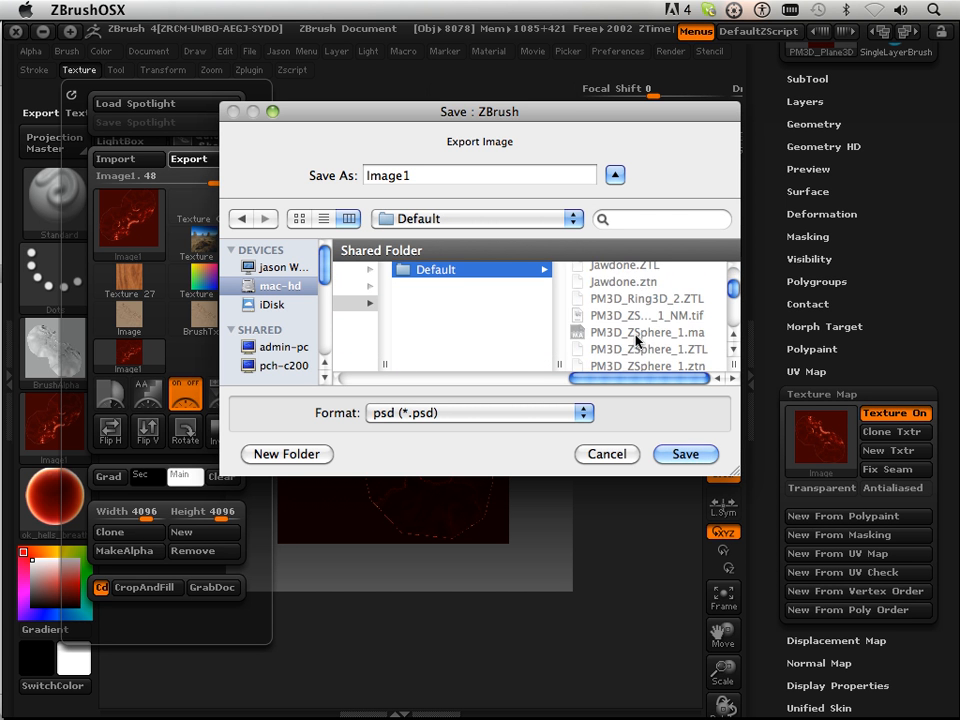
{"action": "scroll", "coordinate": [636, 340], "scroll_direction": "down", "scroll_amount": 15}
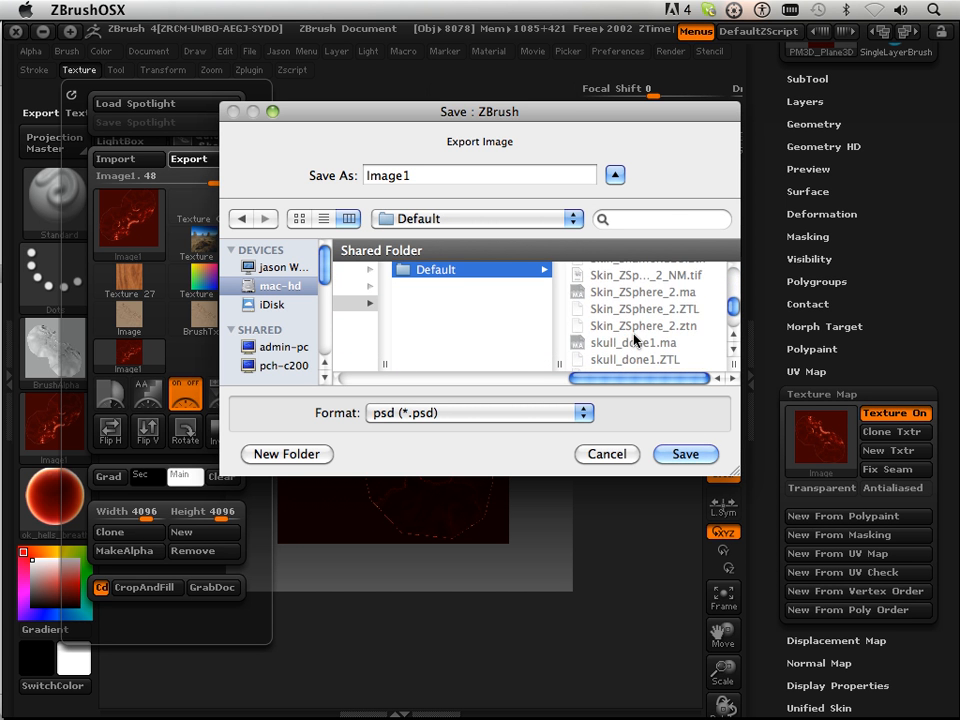
{"action": "scroll", "coordinate": [610, 345], "scroll_direction": "down", "scroll_amount": 3}
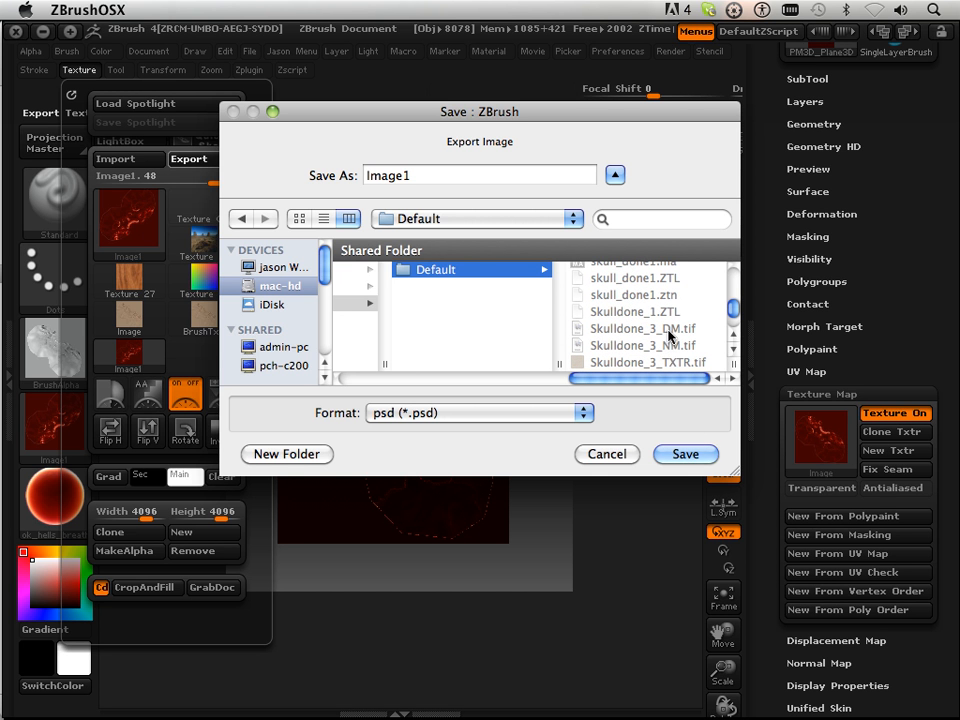
Base the file name on Skulldone_3_DM.tif, change it to Skulldone_3_SPEC.tif and save the exported texture.
{"action": "left_click", "coordinate": [670, 337]}
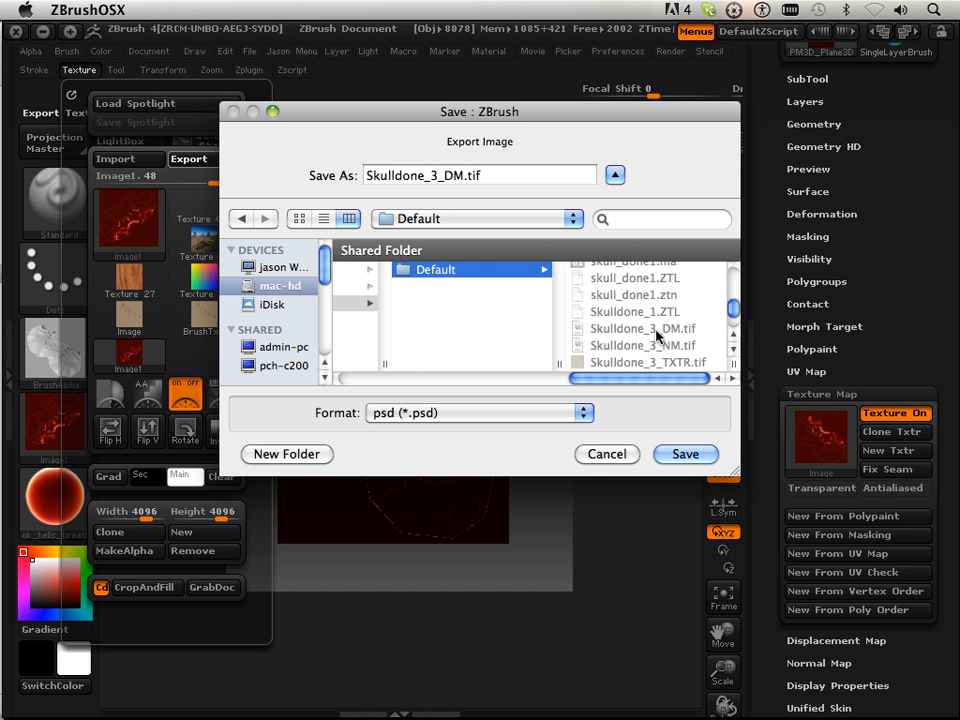
{"action": "left_click", "coordinate": [462, 176]}
{"action": "key", "text": "BackSpace"}
{"action": "key", "text": "BackSpace"}
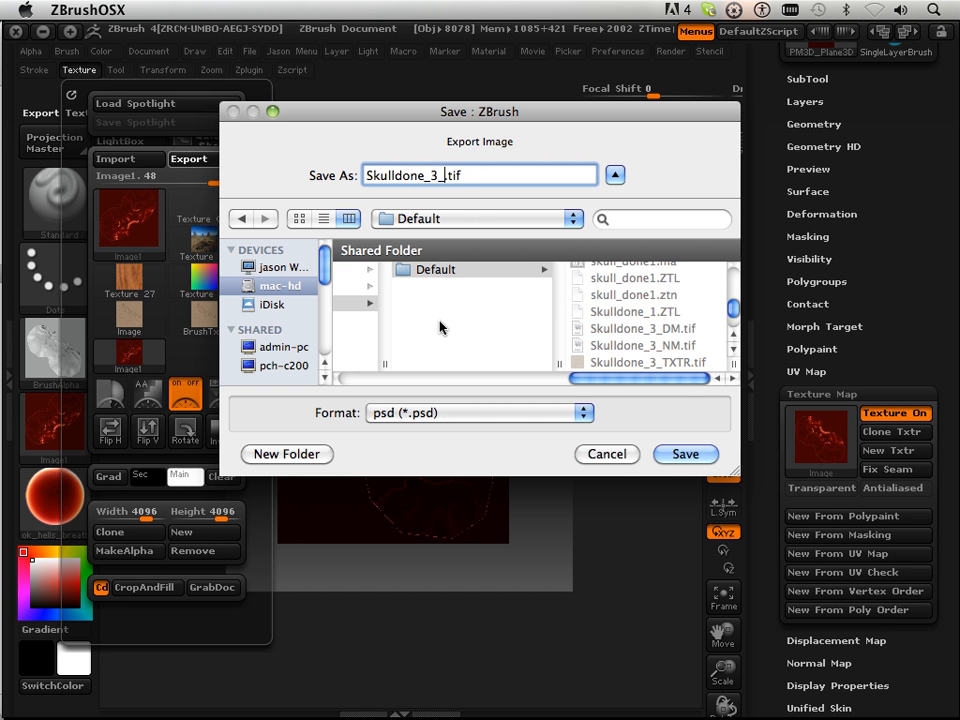
{"action": "type", "text": "SPEC"}
{"action": "left_click", "coordinate": [684, 456]}
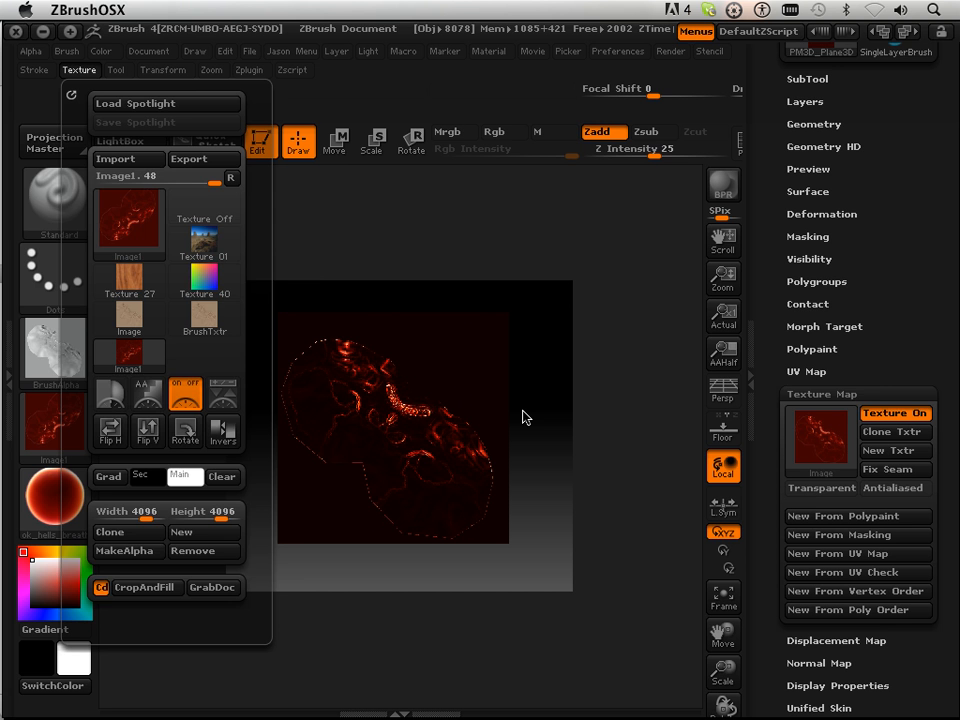
Switch from ZBrush to the Maya scene containing the textured skull.
{"action": "key", "text": "super+Tab"}
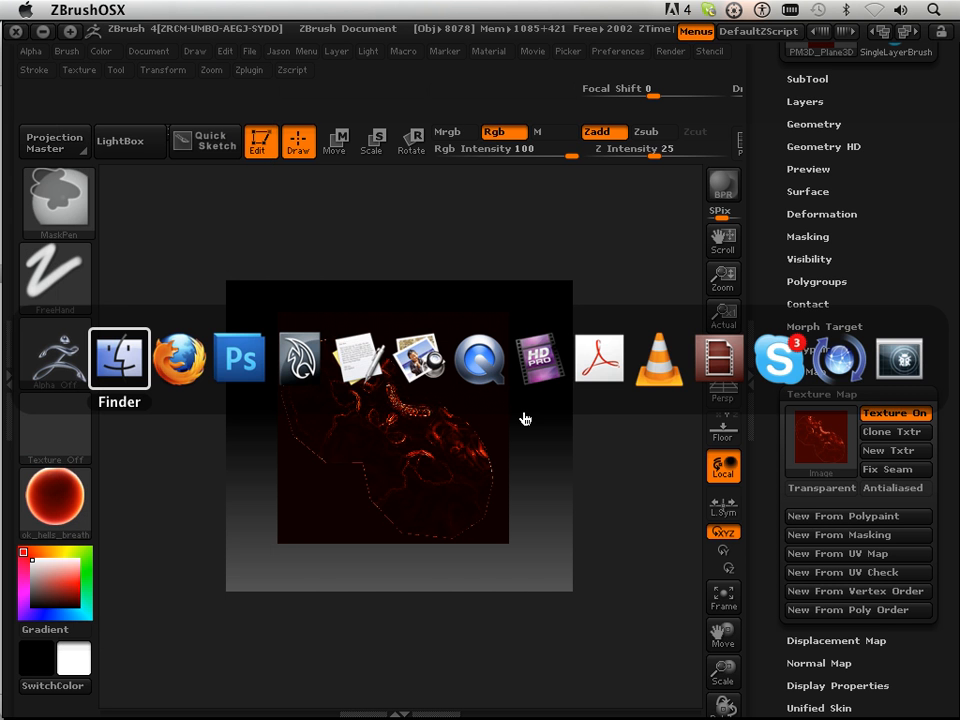
{"action": "key", "text": "super+Tab"}
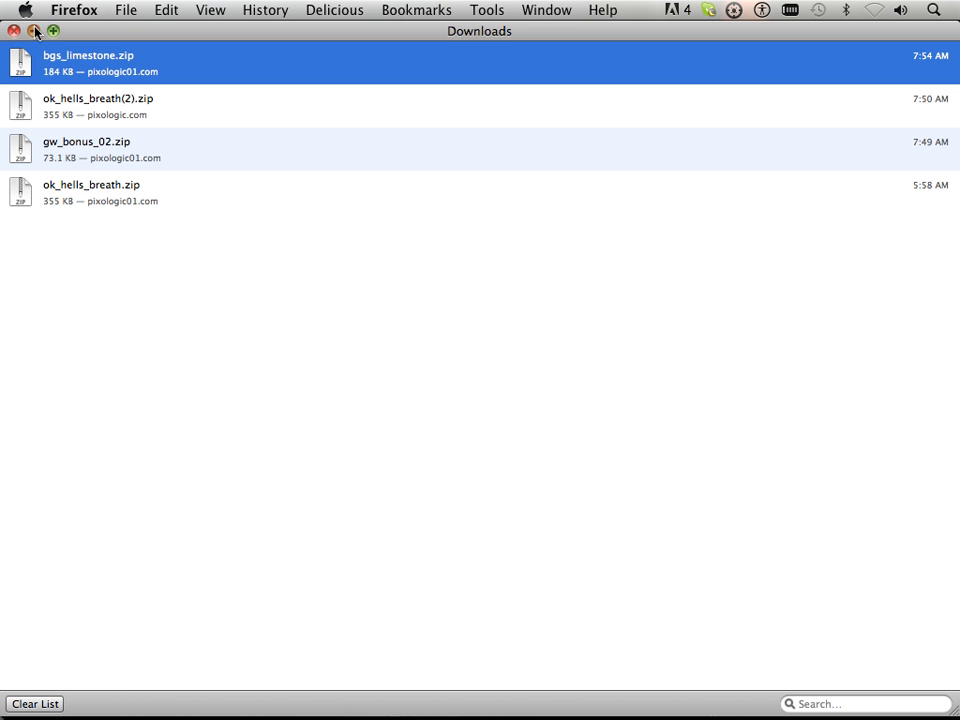
{"action": "key", "text": "super+Tab"}
{"action": "key", "text": "super+Tab"}
{"action": "key", "text": "super+Tab"}
{"action": "key", "text": "super+Tab"}
{"action": "key", "text": "super+Tab"}
{"action": "key", "text": "super+Tab"}
{"action": "key", "text": "super+Tab"}
{"action": "key", "text": "super+Tab"}
{"action": "key", "text": "super+Tab"}
{"action": "key", "text": "super+Tab"}
{"action": "key", "text": "super+Tab"}
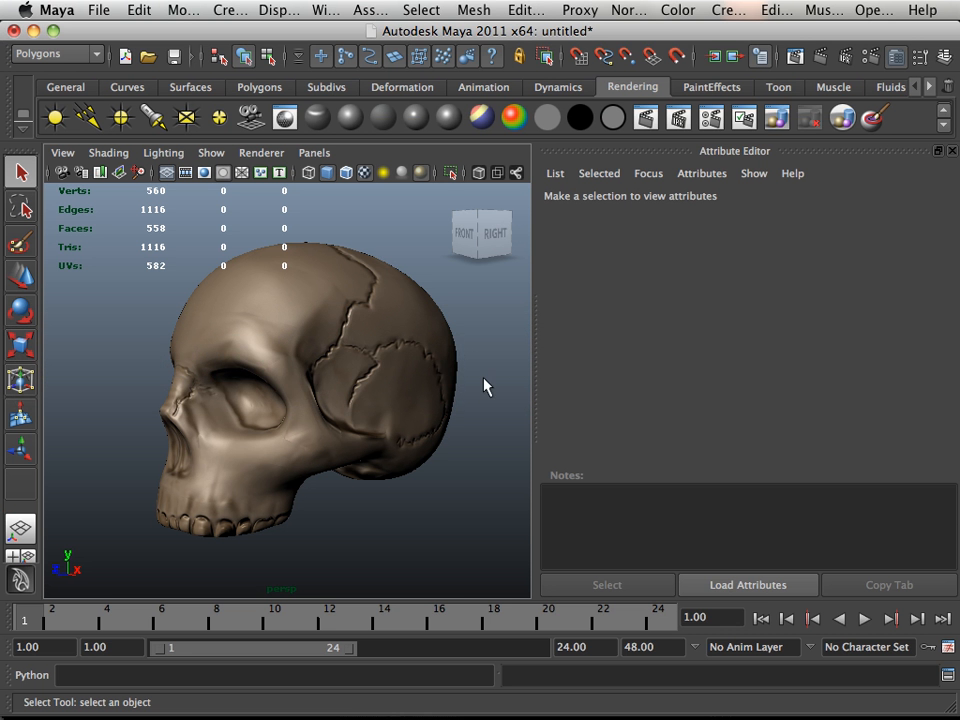
Select the skull mesh, review its Skulldone_3_blinn material attributes and open the Hypershade.
{"action": "left_click", "coordinate": [373, 369]}
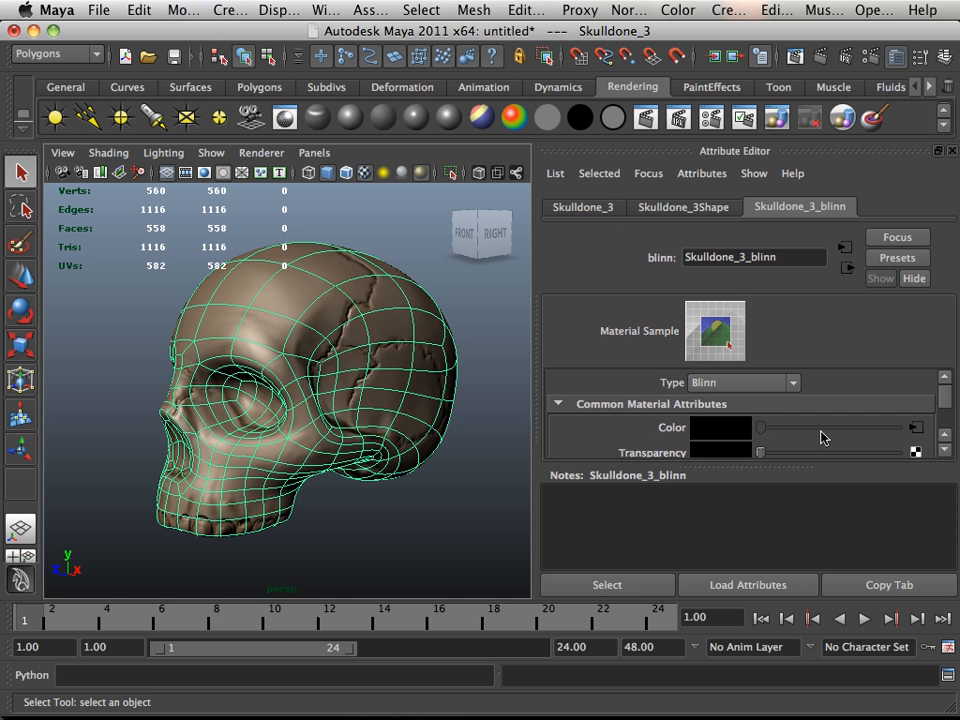
{"action": "scroll", "coordinate": [944, 405], "scroll_direction": "down", "scroll_amount": 6}
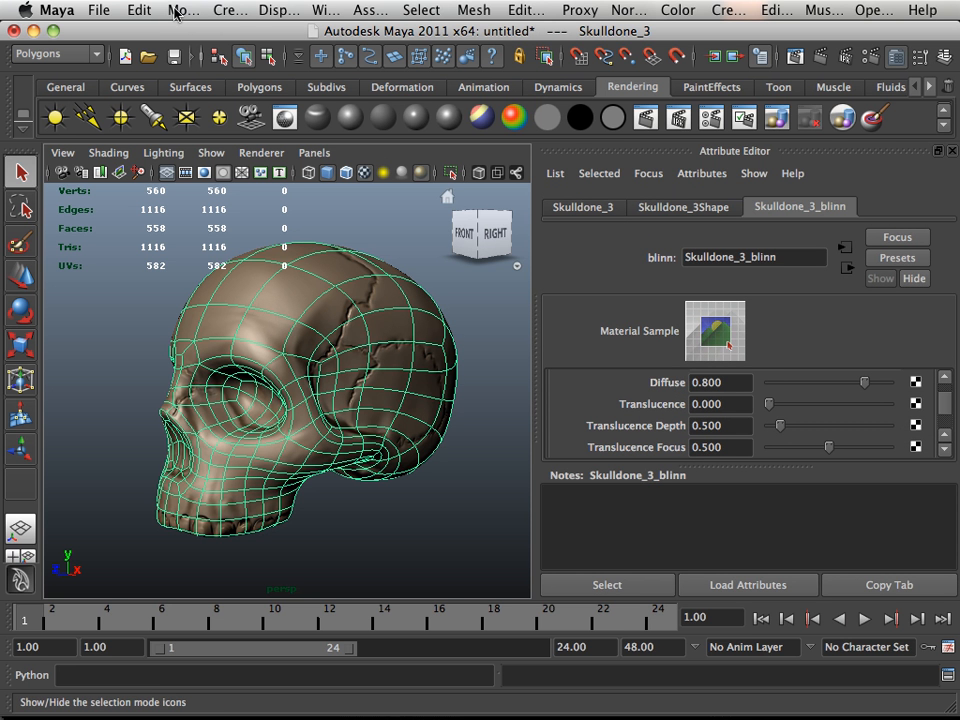
{"action": "left_click", "coordinate": [316, 10]}
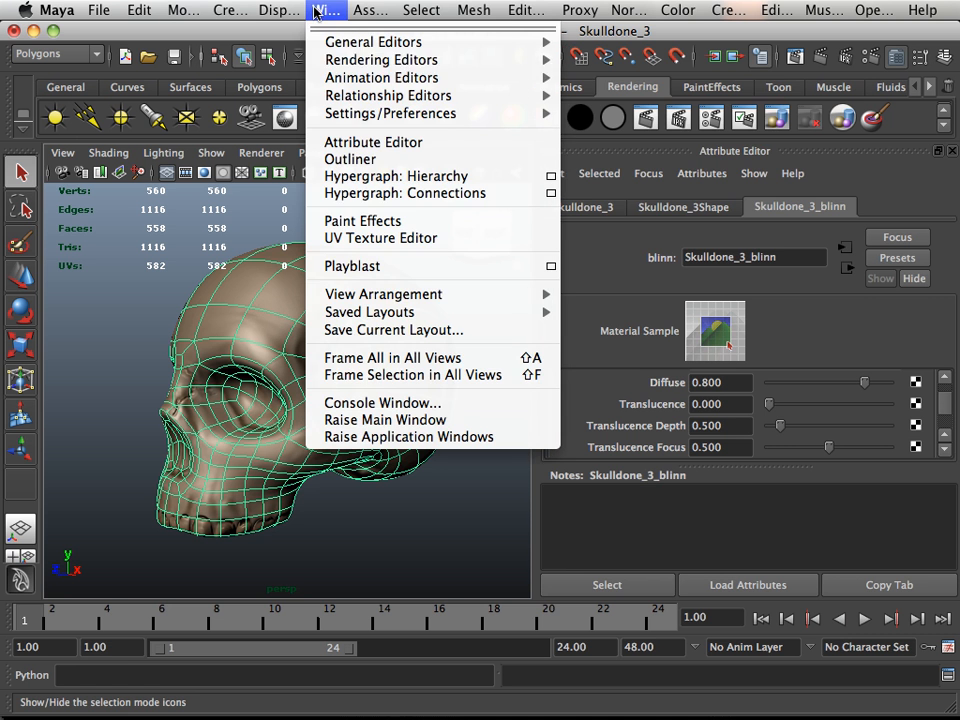
{"action": "mouse_move", "coordinate": [540, 60]}
{"action": "left_click", "coordinate": [619, 103]}
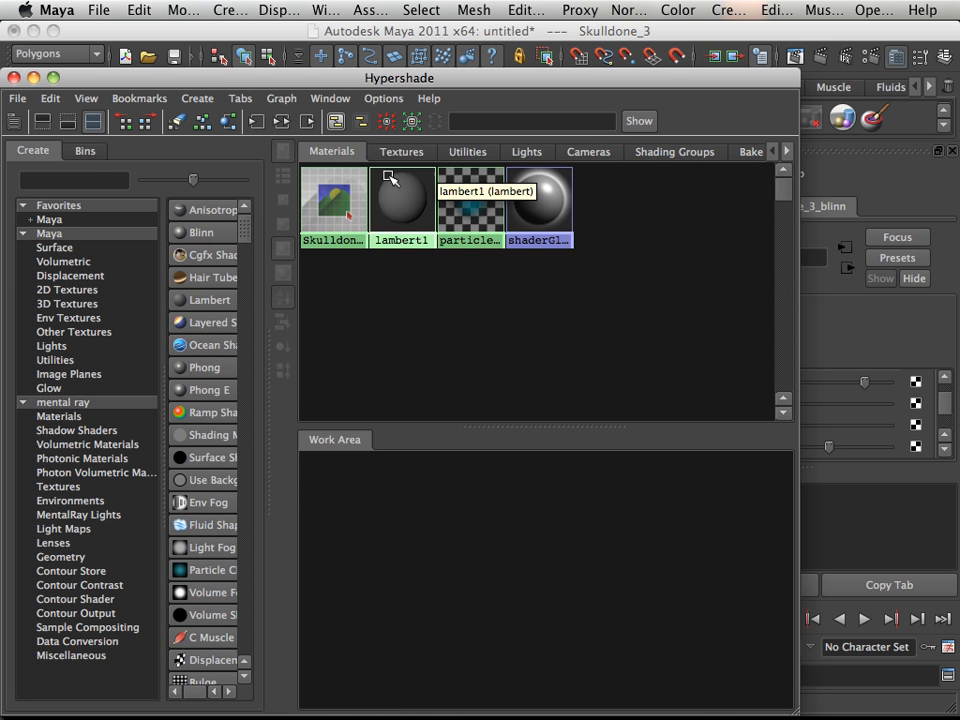
Select the ZBrushNormalMap texture in the Hypershade and reposition the window to check its image file path.
{"action": "left_click", "coordinate": [400, 152]}
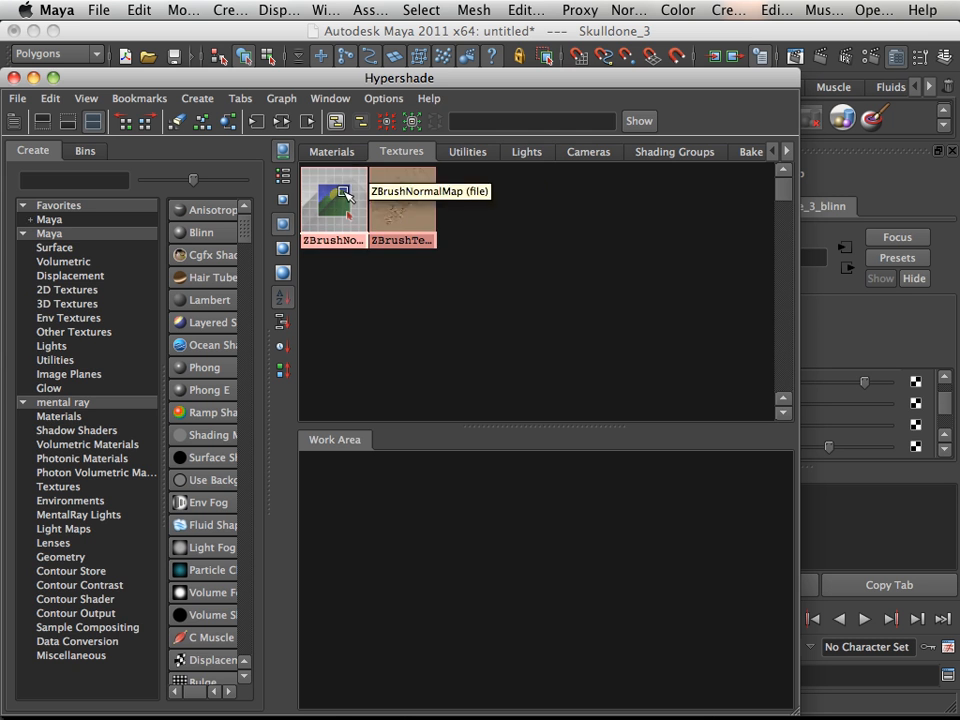
{"action": "left_click", "coordinate": [344, 192]}
{"action": "left_click_drag", "start_coordinate": [439, 81], "coordinate": [321, 87]}
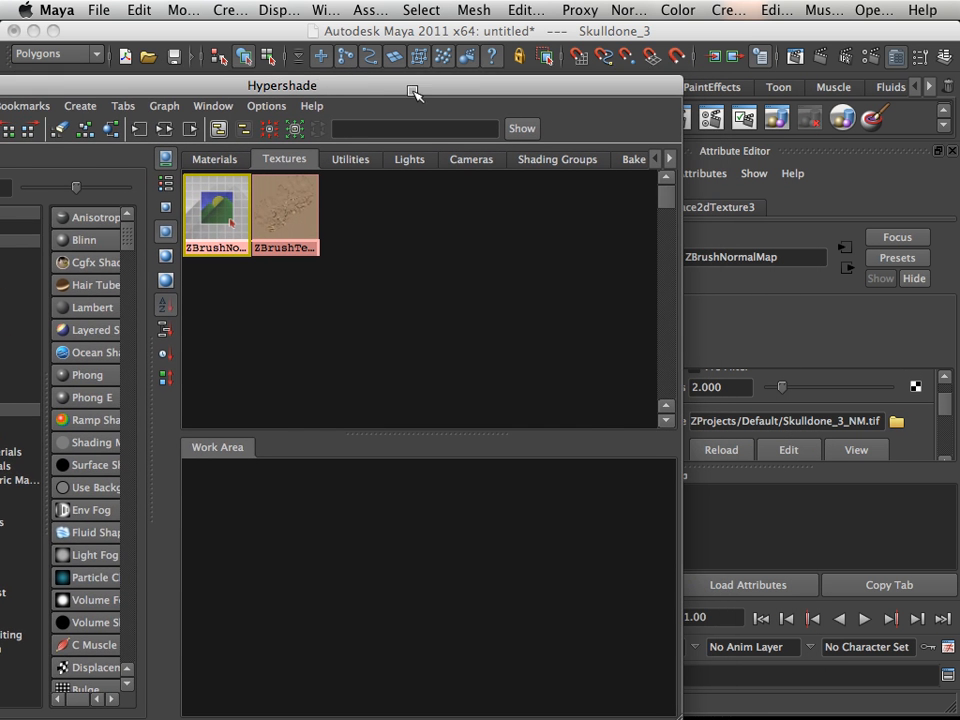
{"action": "left_click_drag", "start_coordinate": [414, 93], "coordinate": [262, 86]}
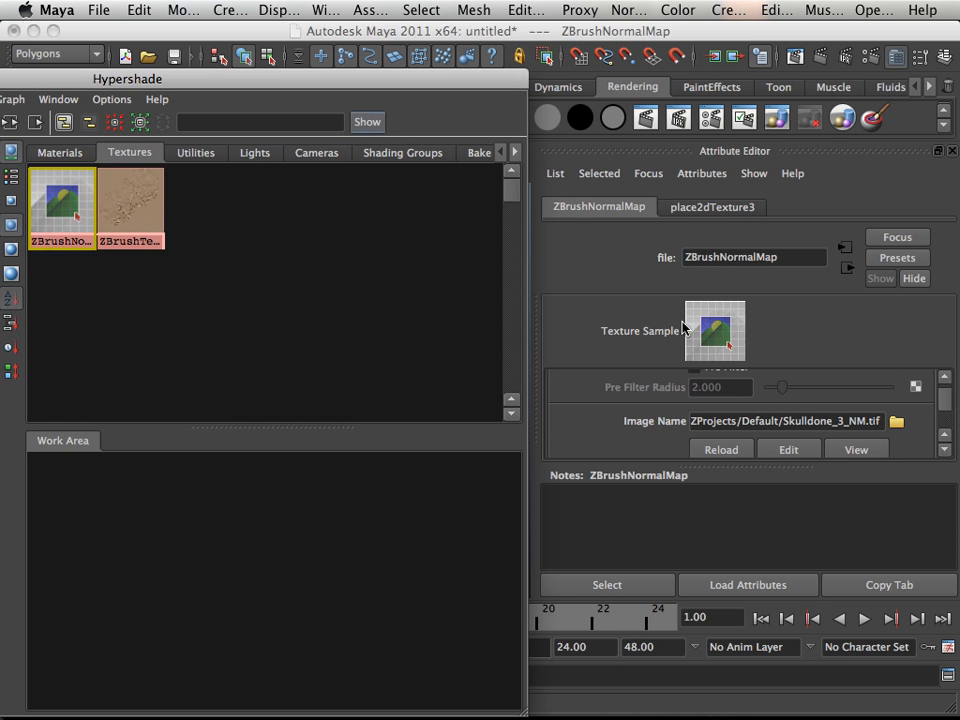
{"action": "left_click_drag", "start_coordinate": [99, 80], "coordinate": [200, 116]}
Switch to Finder and open the Users/Shared/Pixologic/GoZProjects/Default folder on the mac-hd drive.
{"action": "mouse_move", "coordinate": [30, 710]}
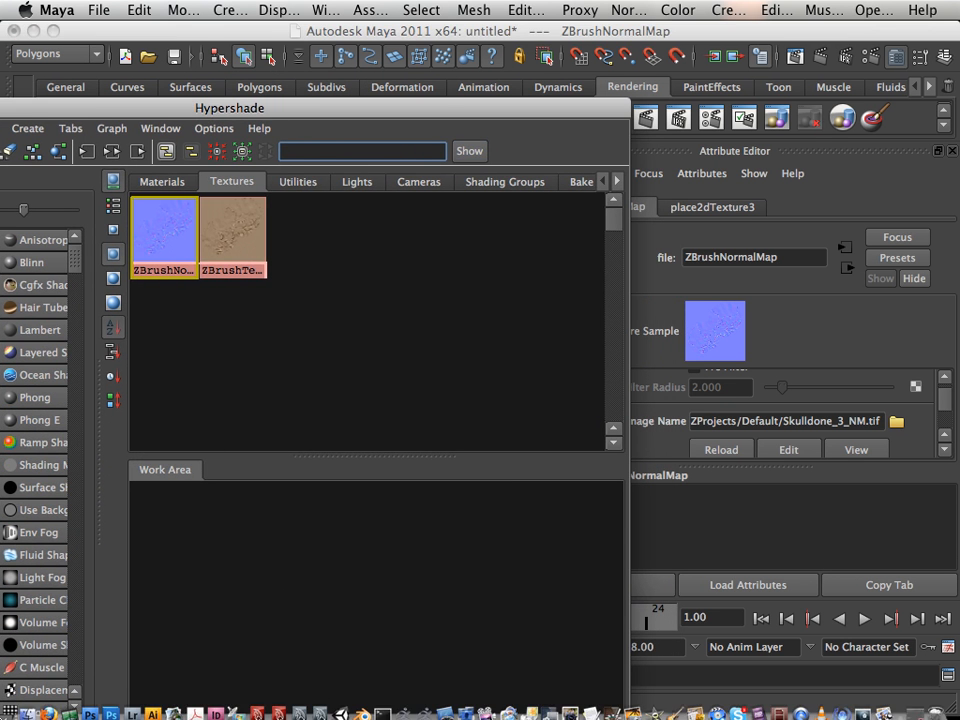
{"action": "left_click", "coordinate": [28, 705]}
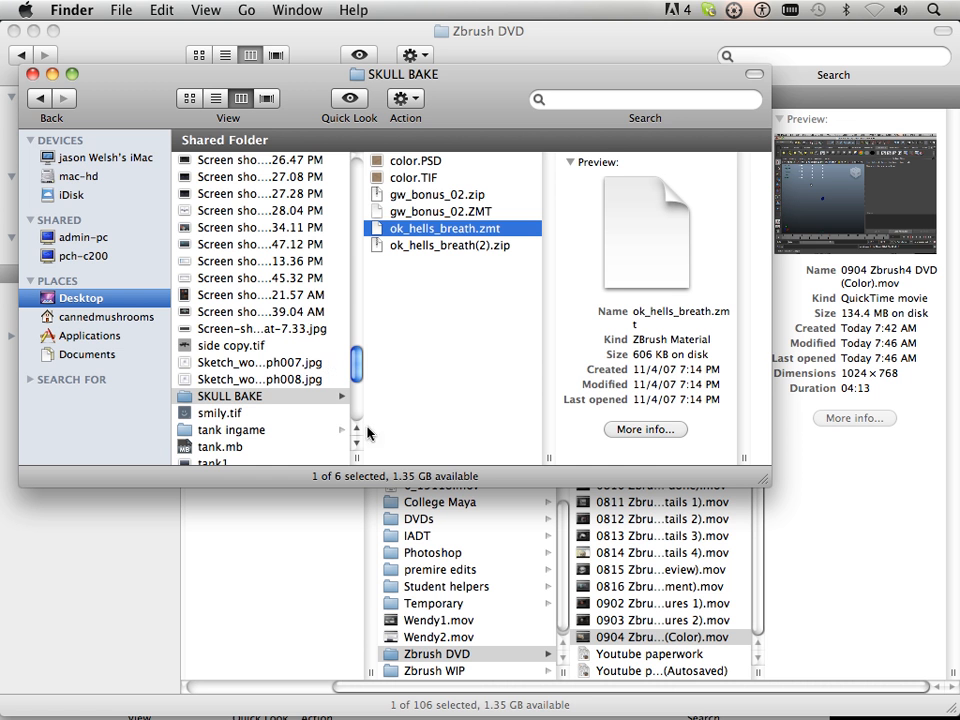
{"action": "left_click", "coordinate": [95, 178]}
{"action": "left_click", "coordinate": [222, 307]}
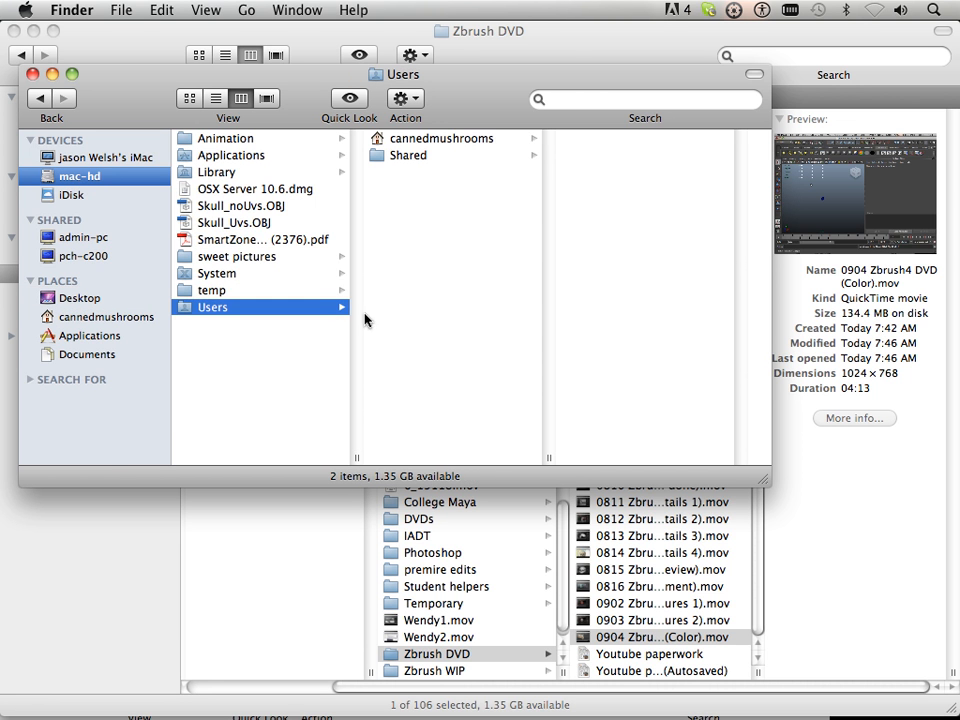
{"action": "left_click", "coordinate": [403, 158]}
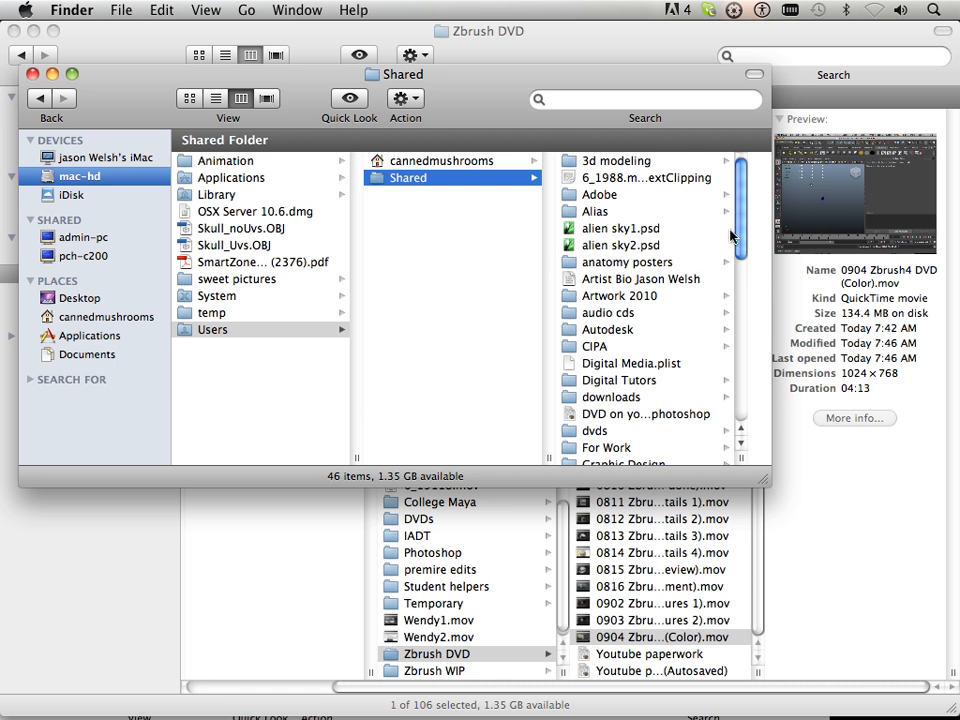
{"action": "left_click_drag", "start_coordinate": [739, 242], "coordinate": [742, 378]}
{"action": "left_click", "coordinate": [612, 328]}
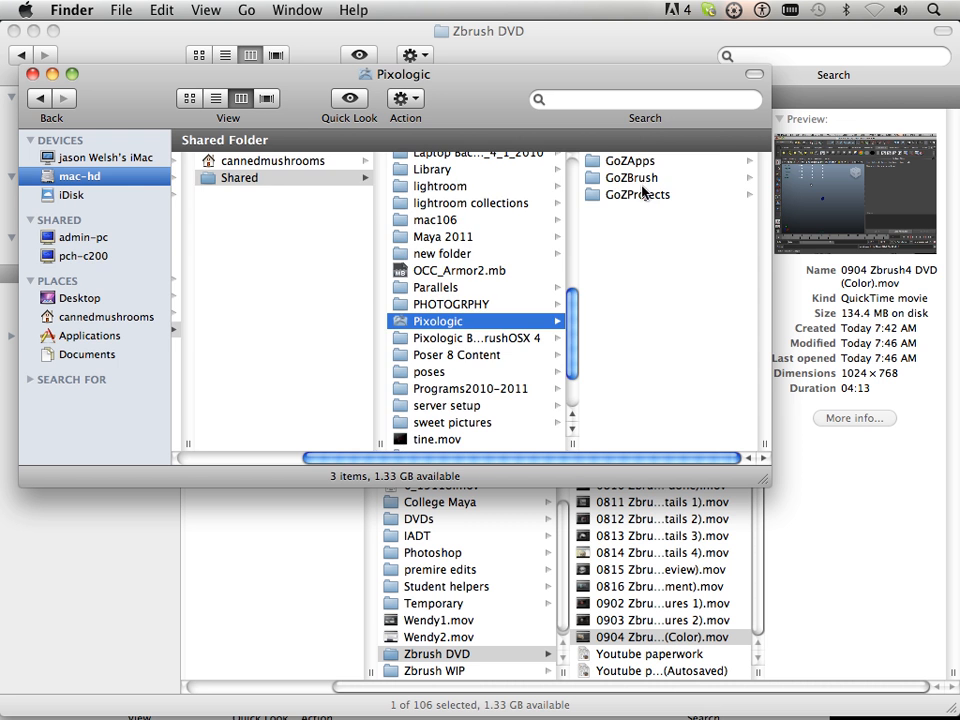
{"action": "left_click", "coordinate": [641, 197]}
{"action": "left_click", "coordinate": [606, 164]}
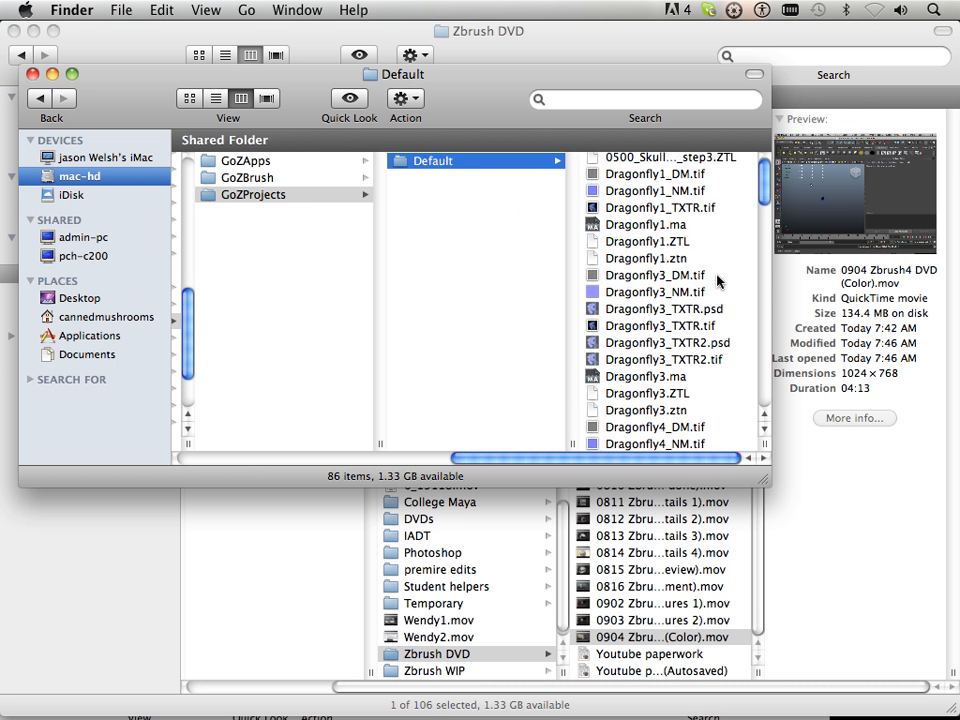
Find and select the Skulldone_3_SPEC.PSD file in the Default folder.
{"action": "scroll", "coordinate": [726, 273], "scroll_direction": "down", "scroll_amount": 5}
{"action": "scroll", "coordinate": [710, 280], "scroll_direction": "down", "scroll_amount": 15}
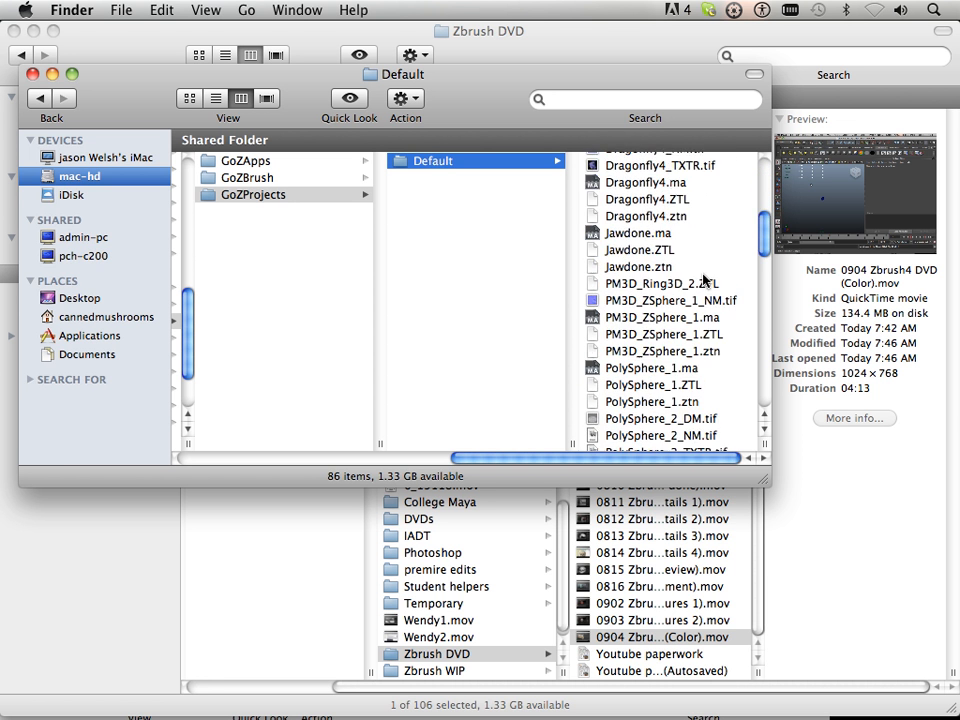
{"action": "scroll", "coordinate": [697, 280], "scroll_direction": "down", "scroll_amount": 8}
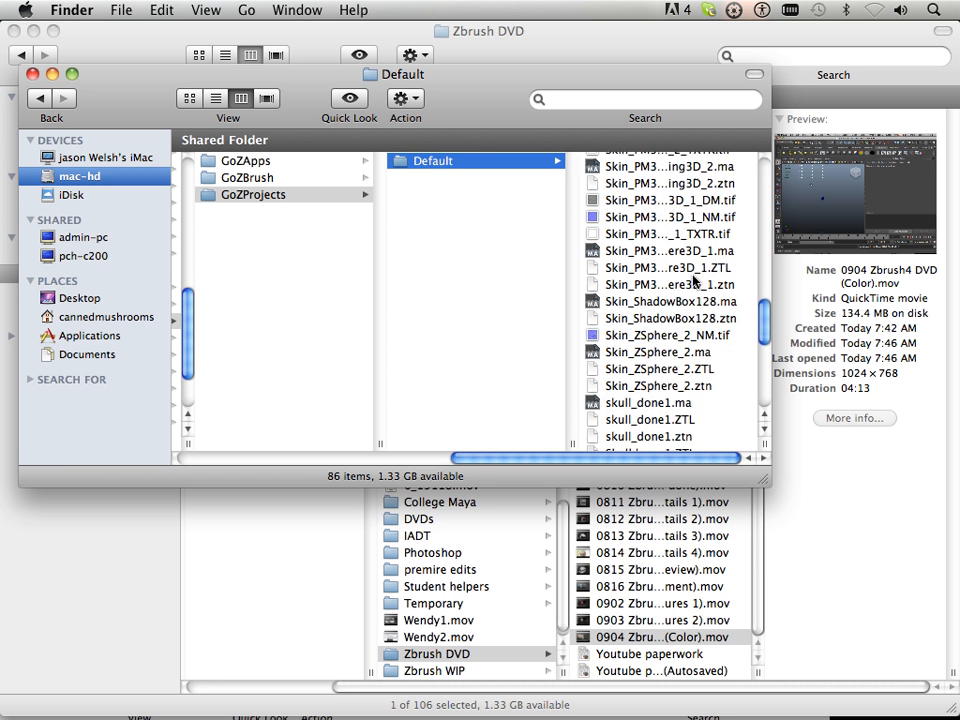
{"action": "scroll", "coordinate": [660, 340], "scroll_direction": "down", "scroll_amount": 1}
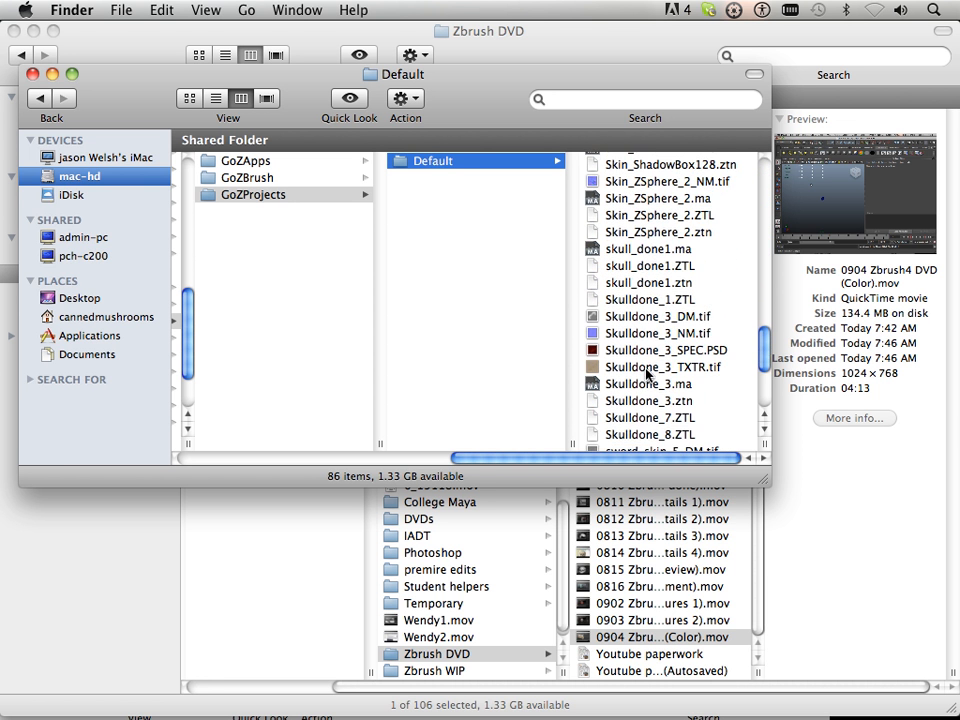
{"action": "left_click", "coordinate": [650, 352]}
Clear the Finder windows out of the way, import Skulldone_3_SPEC.PSD into the Hypershade textures and return to Maya.
{"action": "left_click_drag", "start_coordinate": [574, 43], "coordinate": [463, 647]}
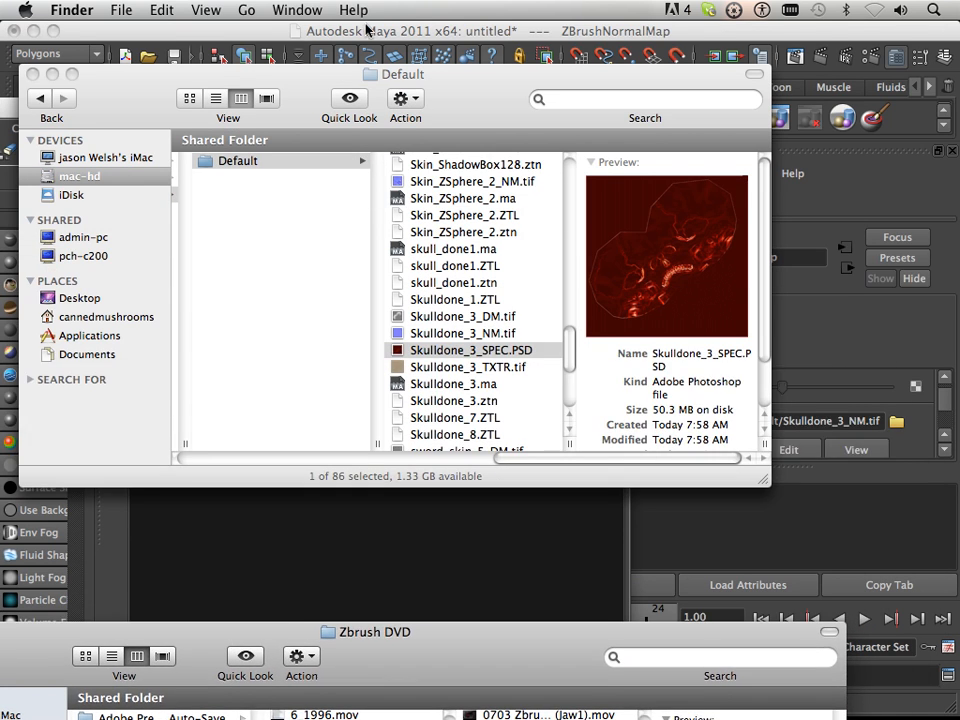
{"action": "left_click_drag", "start_coordinate": [322, 100], "coordinate": [668, 126]}
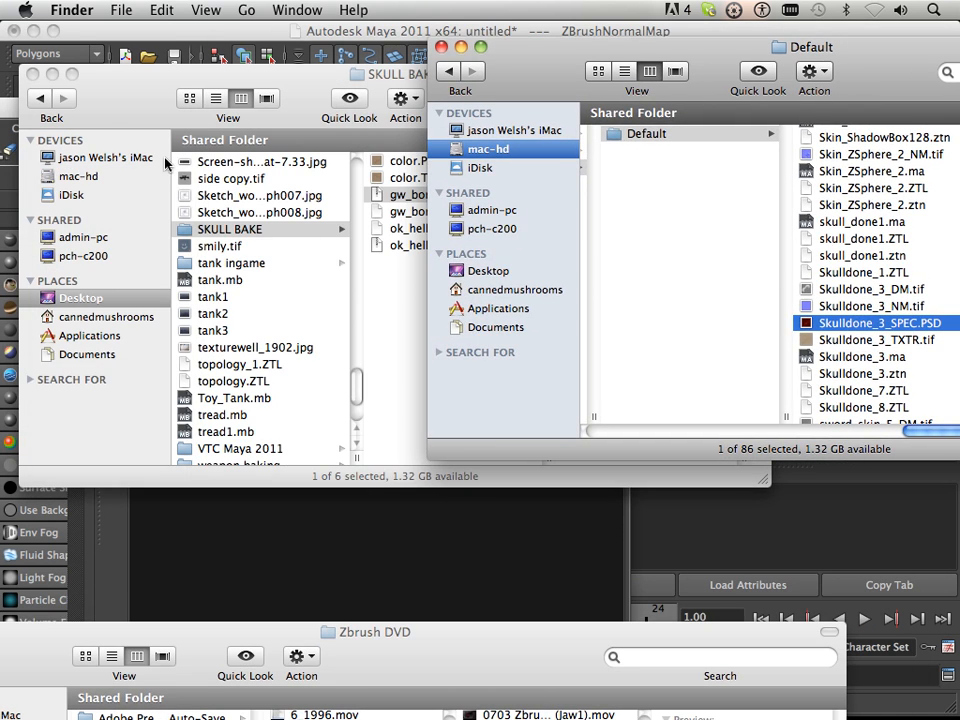
{"action": "left_click", "coordinate": [53, 74]}
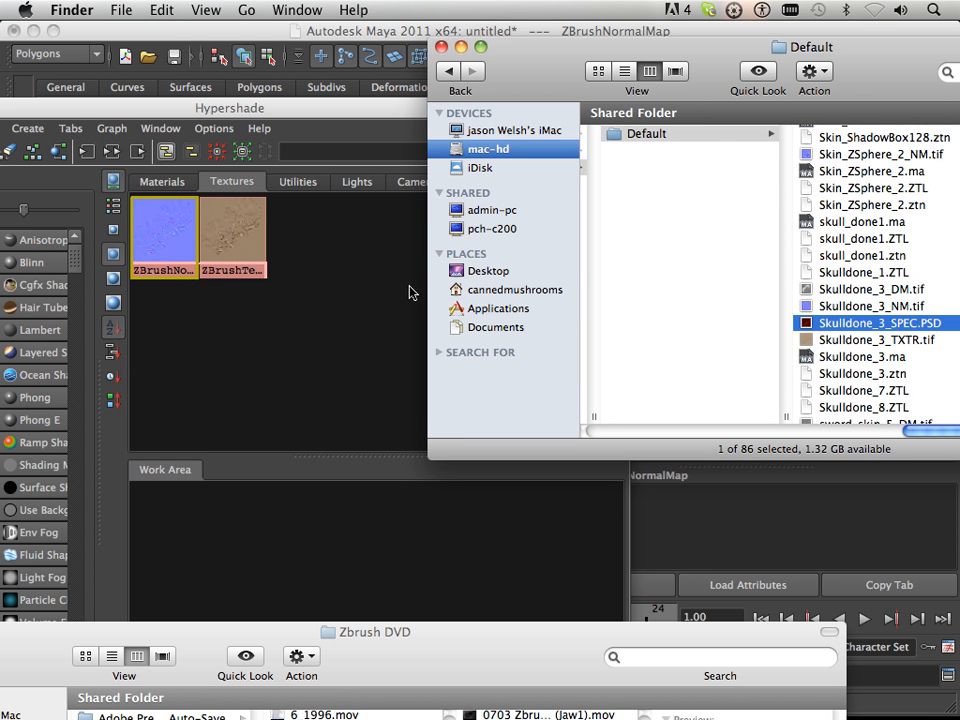
{"action": "left_click_drag", "start_coordinate": [843, 325], "coordinate": [365, 275]}
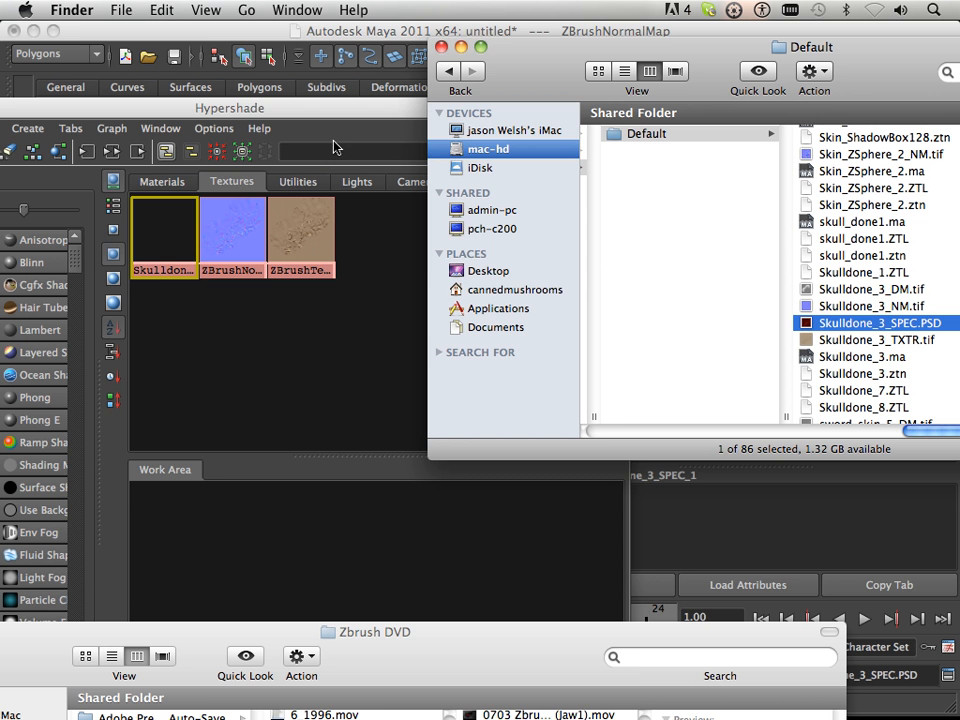
{"action": "left_click_drag", "start_coordinate": [322, 106], "coordinate": [347, 226]}
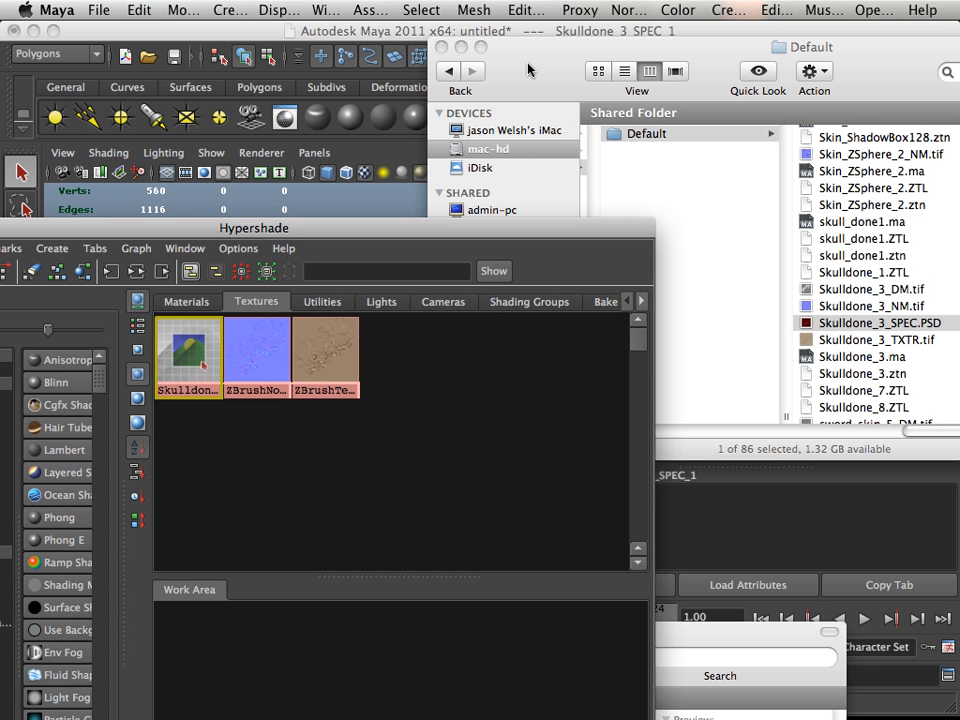
{"action": "left_click_drag", "start_coordinate": [530, 70], "coordinate": [577, 585]}
{"action": "left_click", "coordinate": [731, 319]}
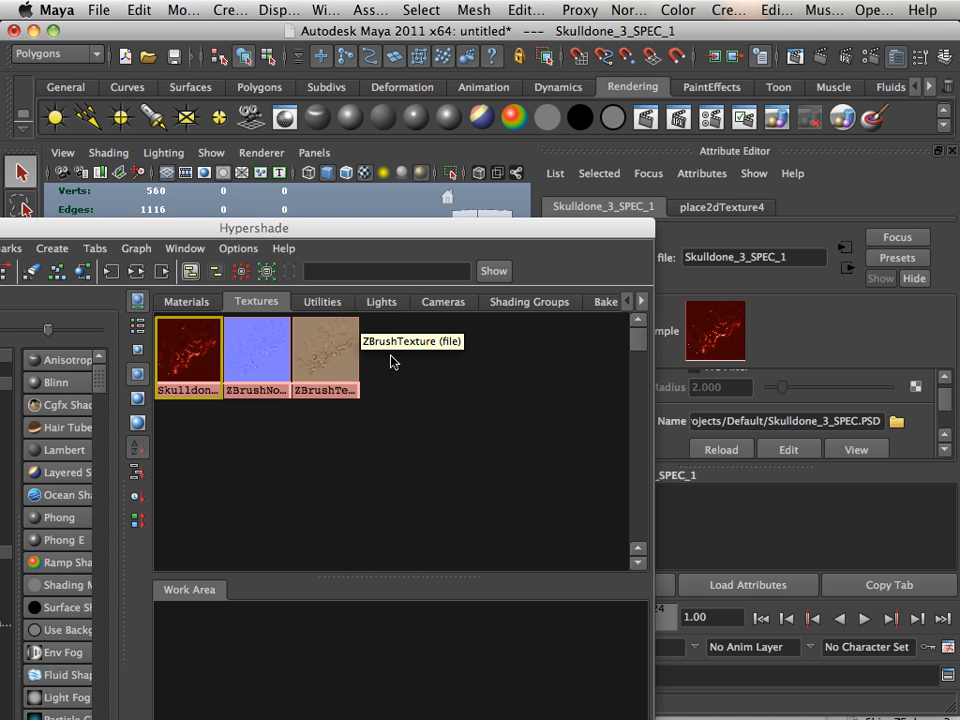
Select the Skulldone_3_blinn material in the Hypershade and bring its Specular Color attribute into view.
{"action": "left_click_drag", "start_coordinate": [249, 228], "coordinate": [290, 391]}
{"action": "left_click", "coordinate": [214, 462]}
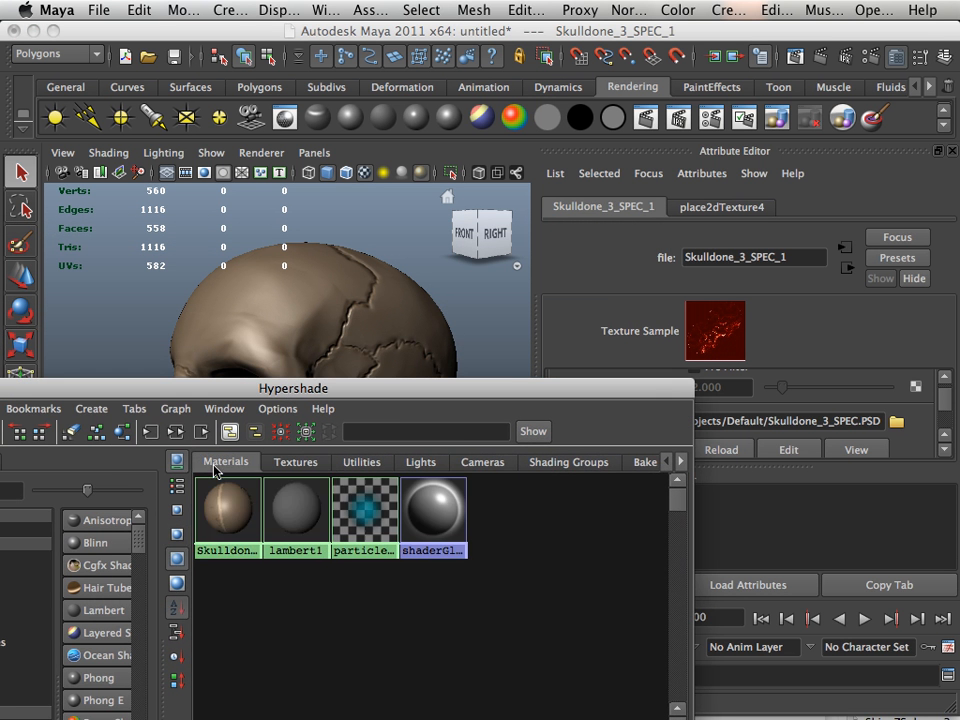
{"action": "left_click", "coordinate": [250, 519]}
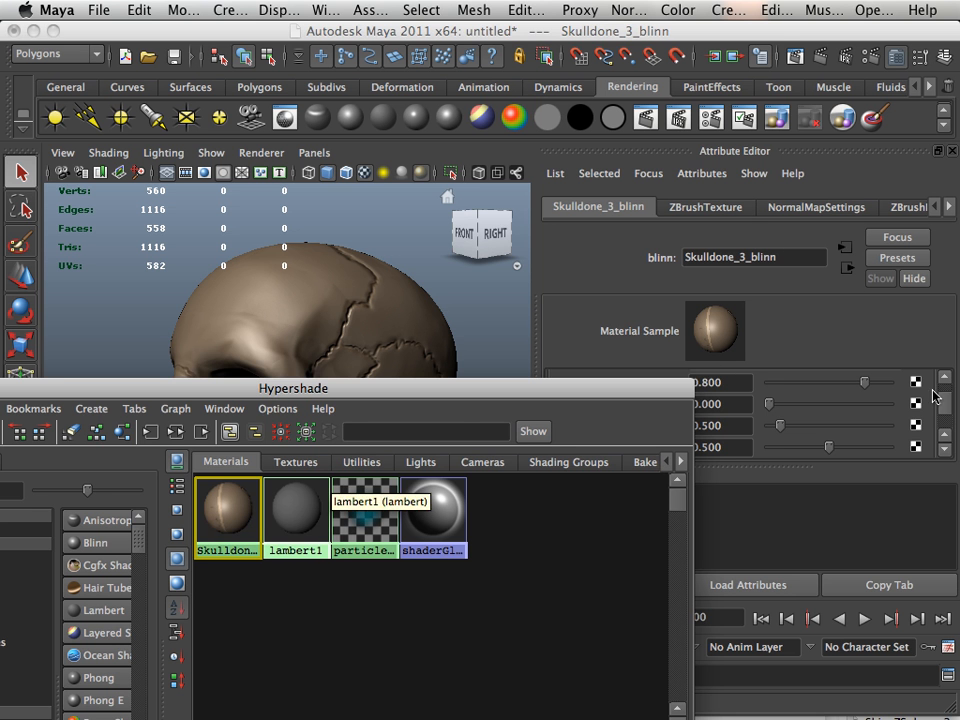
{"action": "scroll", "coordinate": [938, 398], "scroll_direction": "up", "scroll_amount": 5}
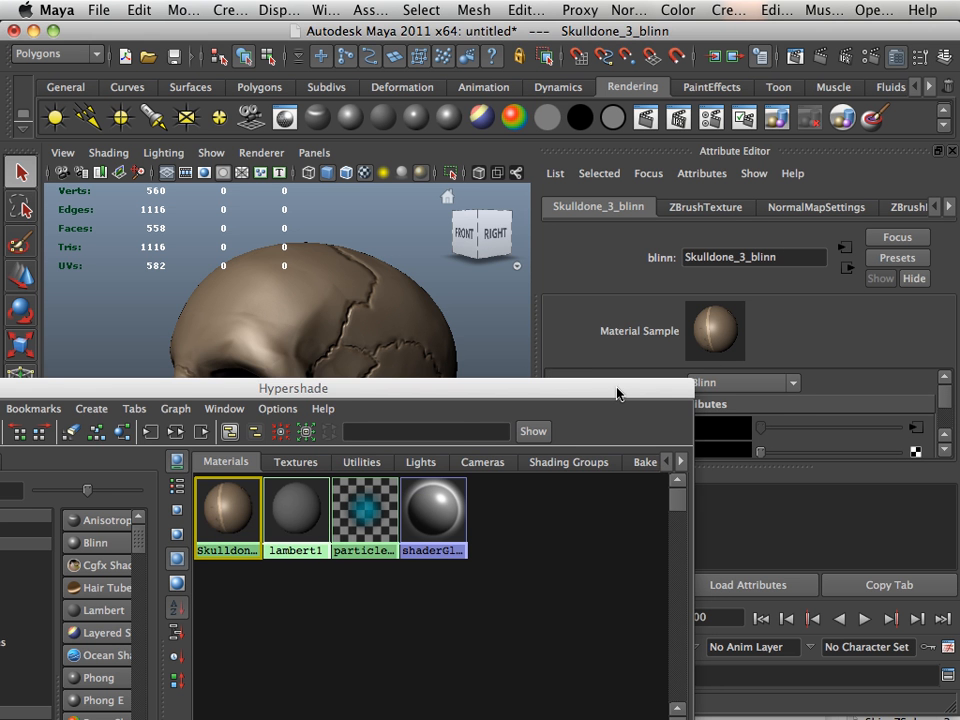
{"action": "left_click_drag", "start_coordinate": [617, 394], "coordinate": [371, 170]}
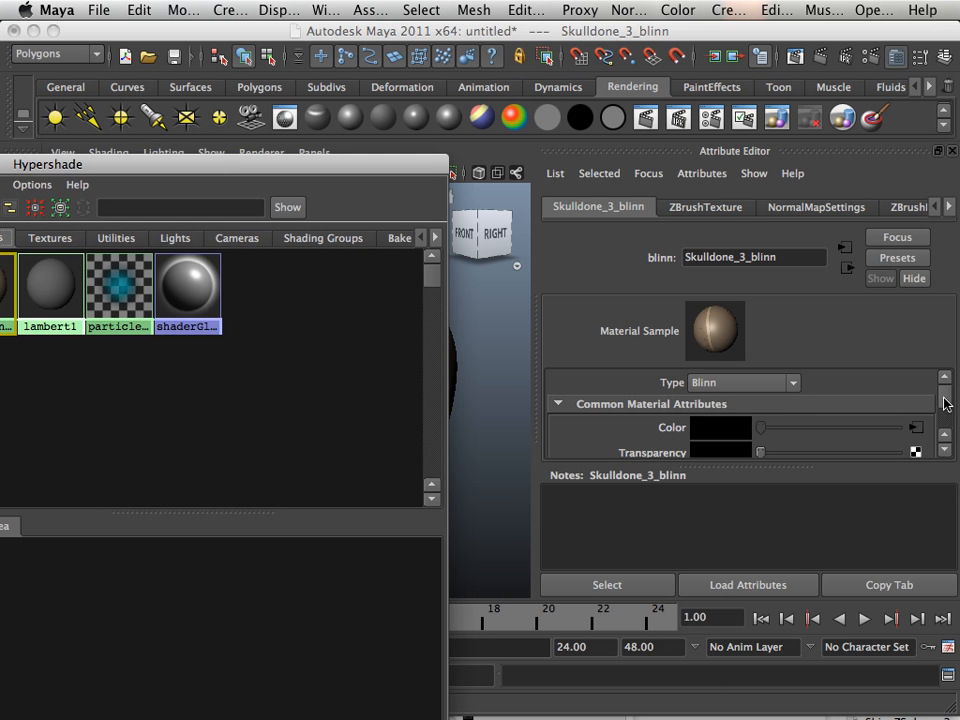
{"action": "scroll", "coordinate": [945, 403], "scroll_direction": "down", "scroll_amount": 3}
{"action": "scroll", "coordinate": [806, 429], "scroll_direction": "down", "scroll_amount": 5}
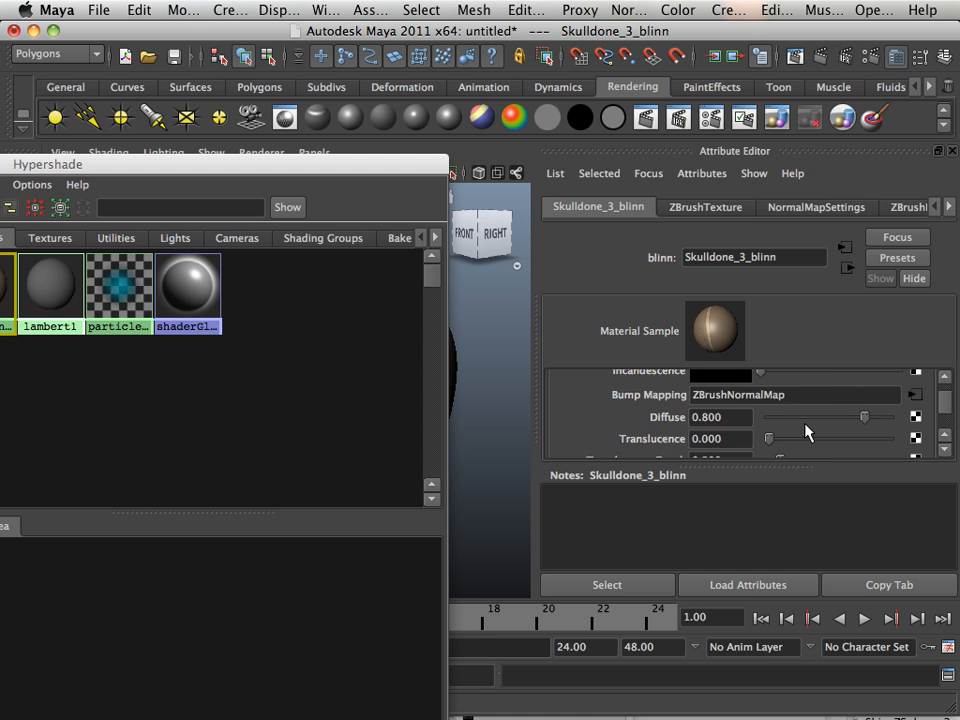
{"action": "scroll", "coordinate": [806, 429], "scroll_direction": "down", "scroll_amount": 4}
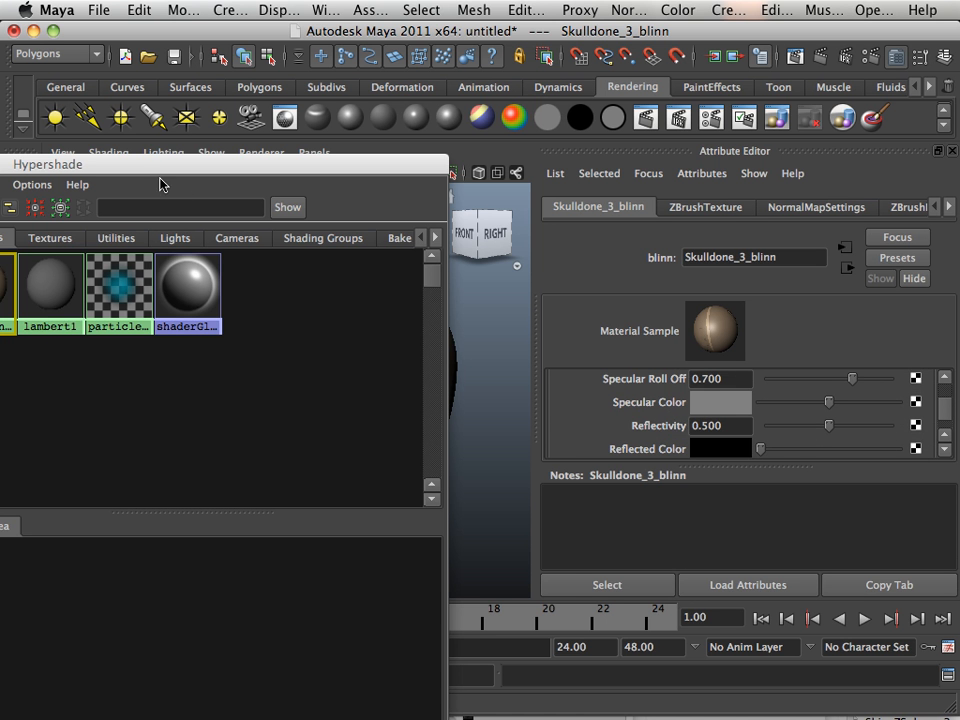
Connect the Skulldone_3_SPEC texture to the Specular Color of Skulldone_3_blinn and uncover the skull in the viewport.
{"action": "left_click_drag", "start_coordinate": [136, 170], "coordinate": [250, 160]}
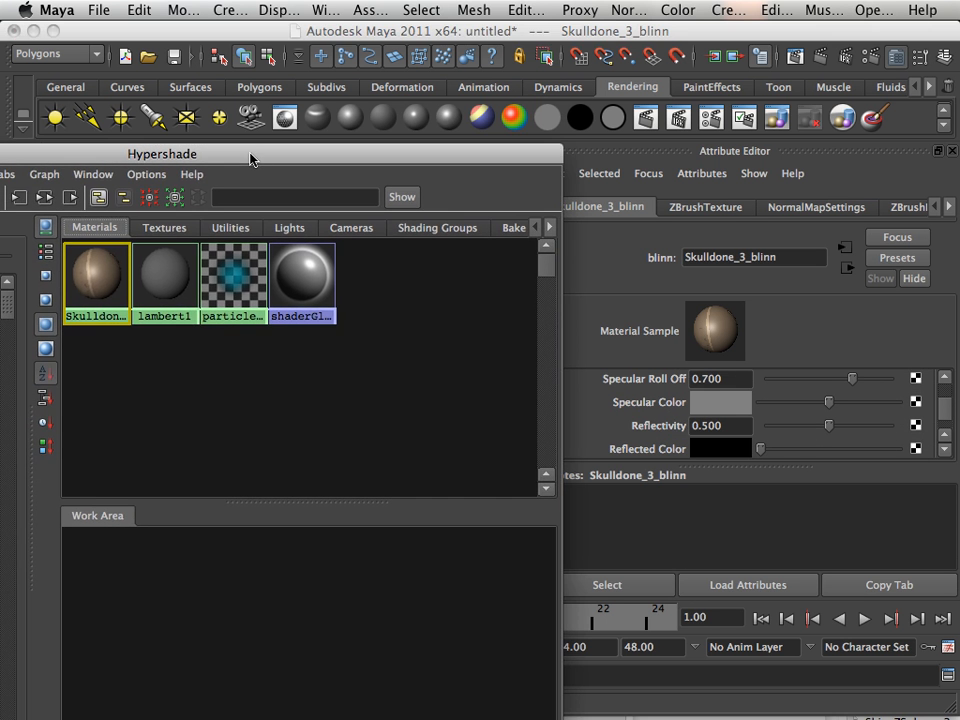
{"action": "left_click", "coordinate": [172, 228]}
{"action": "middle_click_drag", "start_coordinate": [95, 273], "coordinate": [646, 397]}
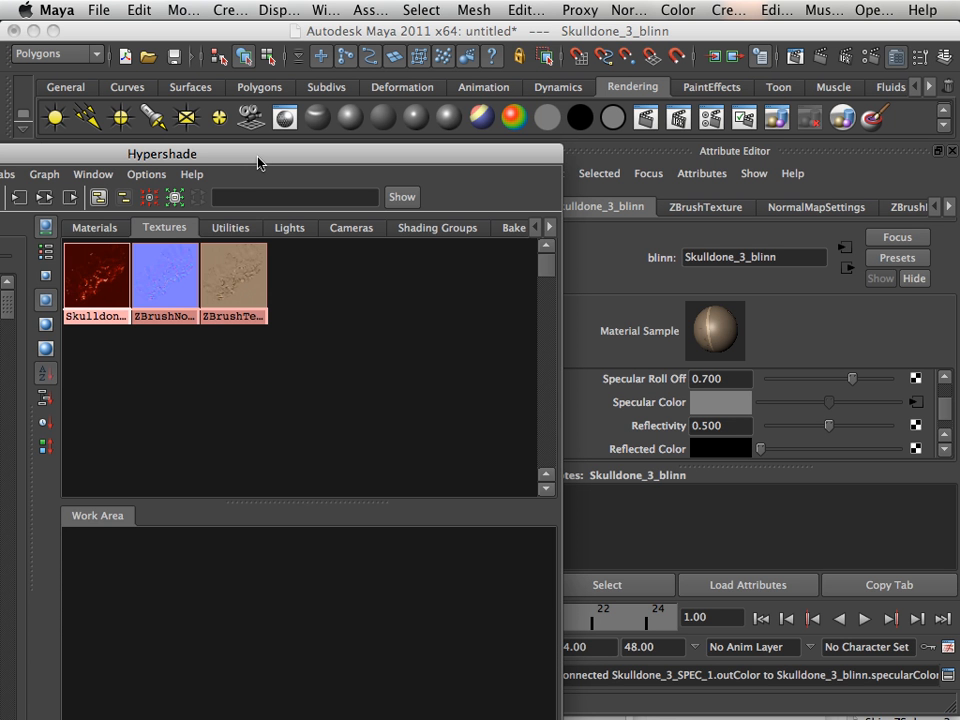
{"action": "left_click_drag", "start_coordinate": [258, 163], "coordinate": [234, 573]}
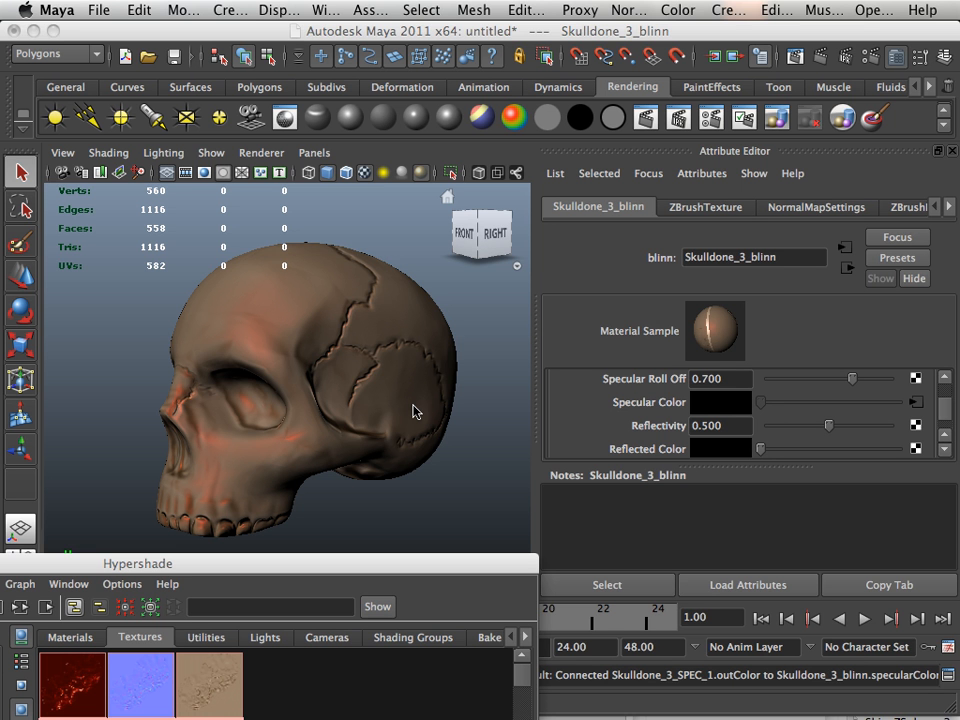
Select the skull mesh and move it backward along the Z axis, away from the origin.
{"action": "left_click", "coordinate": [20, 276]}
{"action": "scroll", "coordinate": [172, 318], "scroll_direction": "down", "scroll_amount": 3}
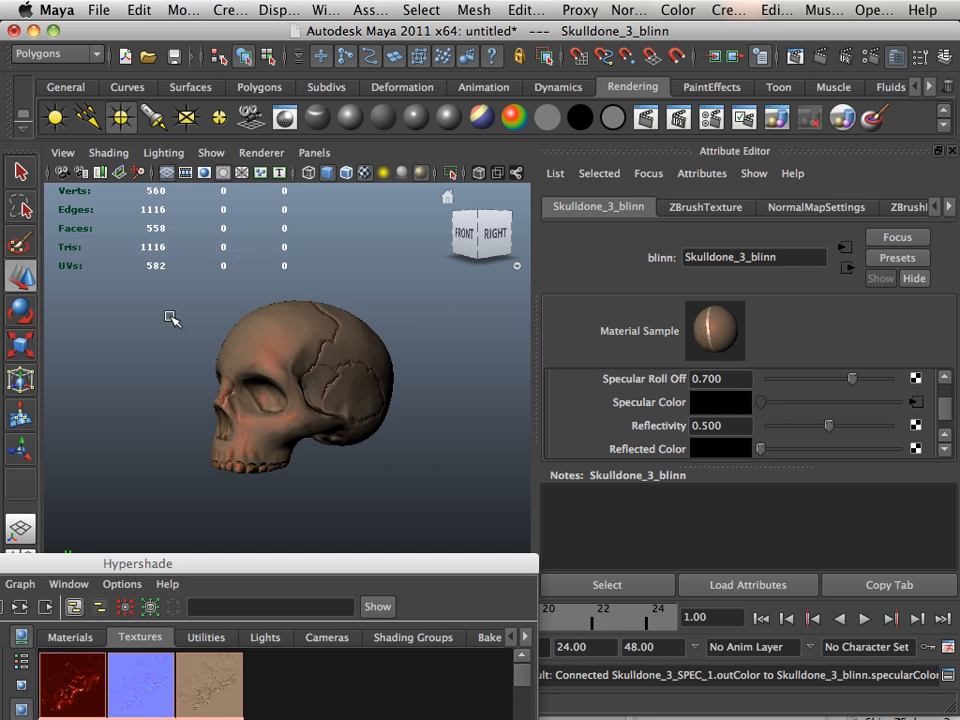
{"action": "left_click", "coordinate": [251, 333]}
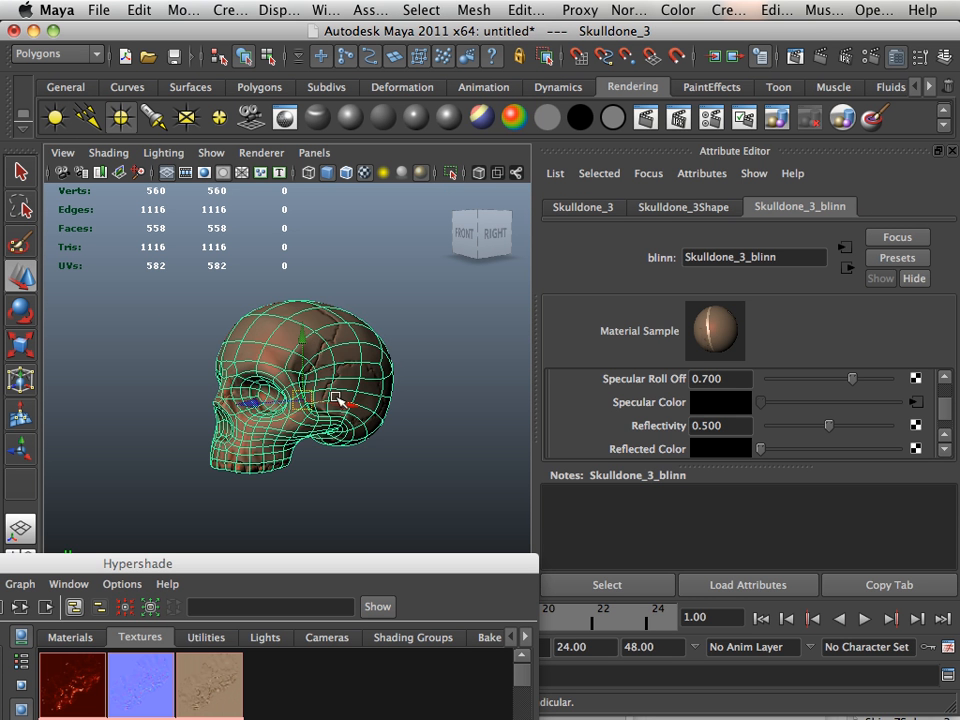
{"action": "left_click_drag", "start_coordinate": [263, 402], "coordinate": [335, 398]}
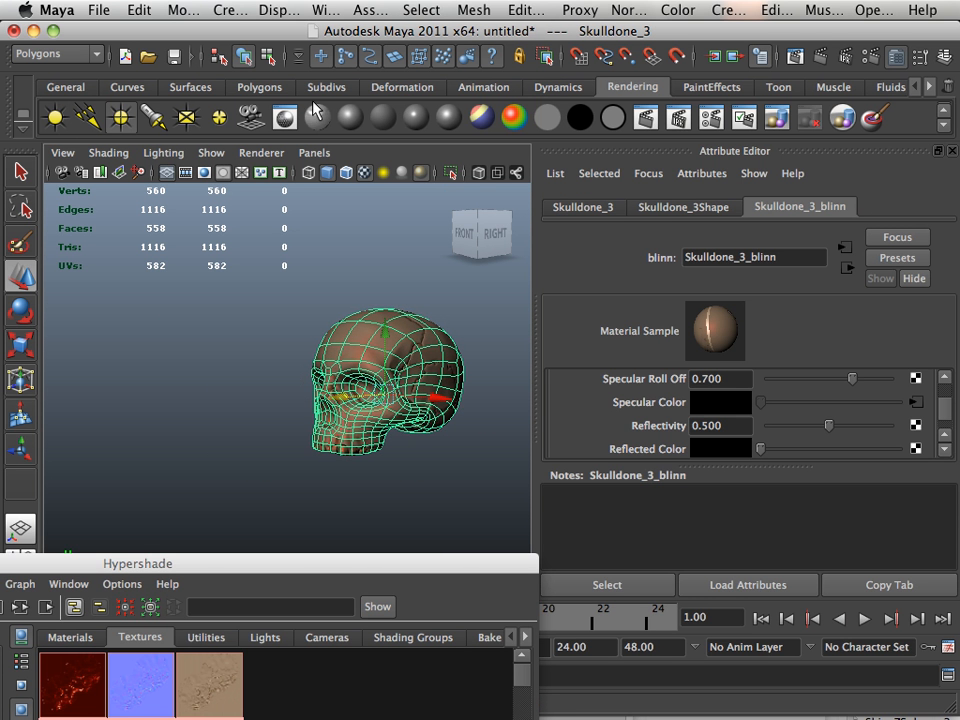
Open the Outliner to list the objects in the scene.
{"action": "left_click", "coordinate": [252, 10]}
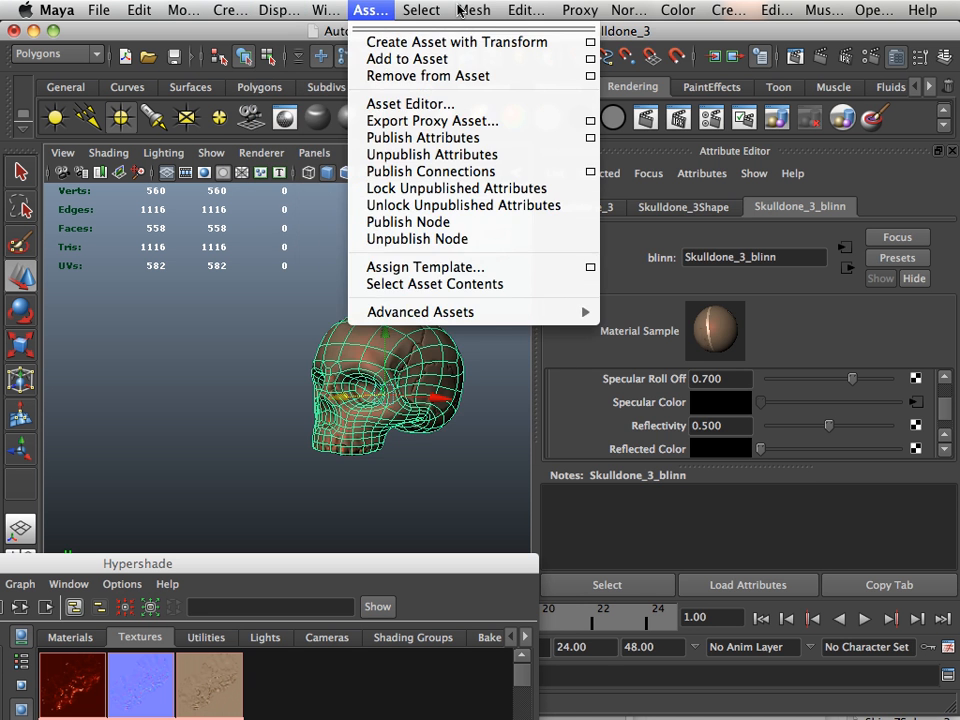
{"action": "mouse_move", "coordinate": [316, 11]}
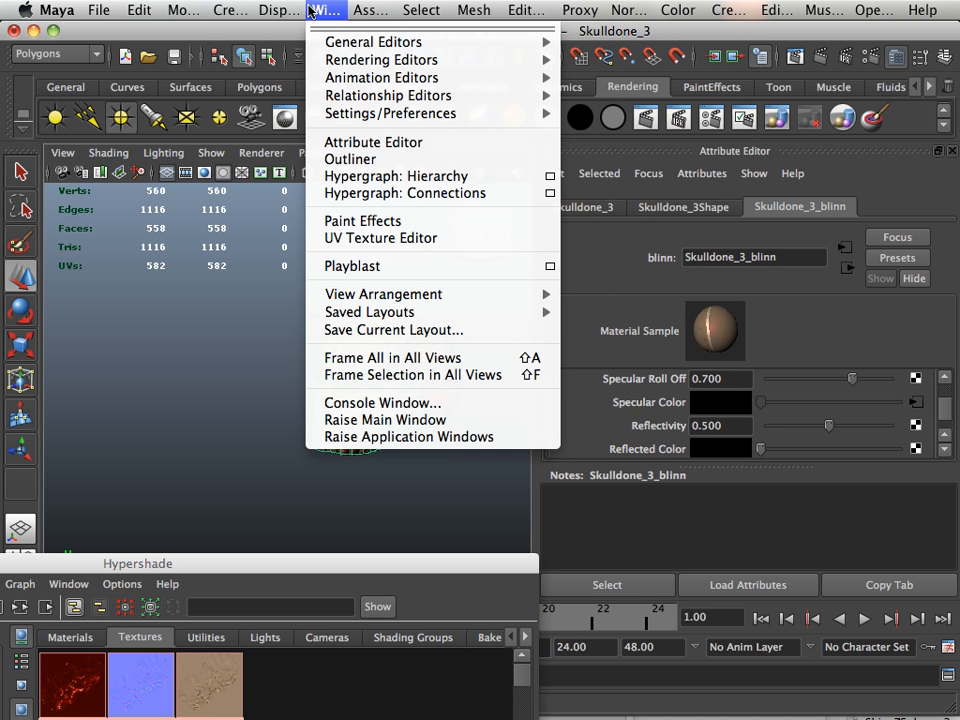
{"action": "left_click", "coordinate": [343, 160]}
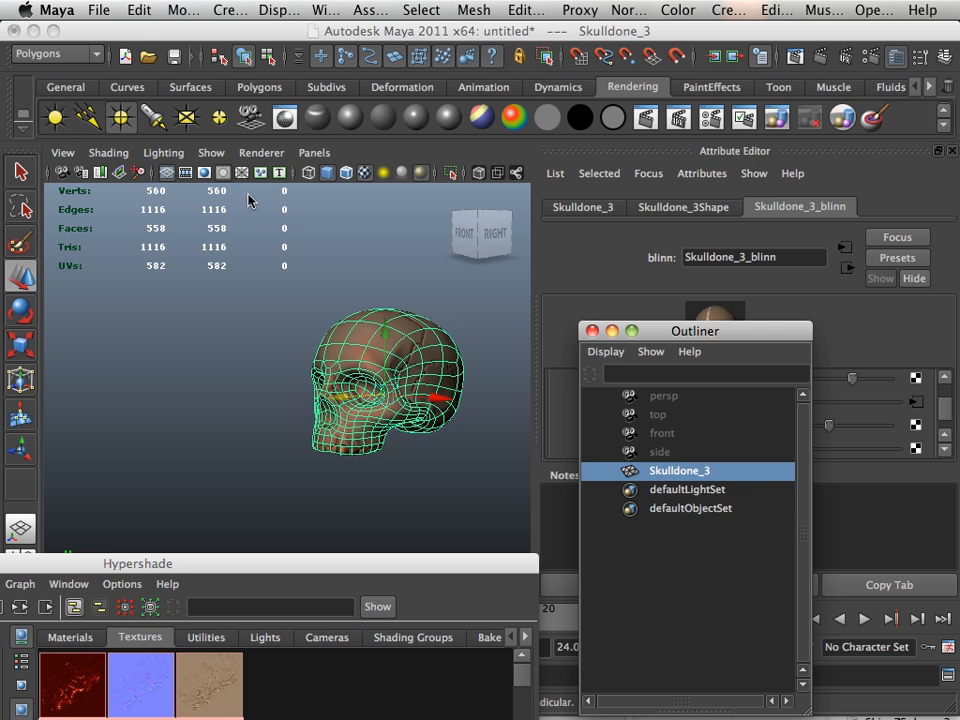
Create a point light, pull it forward in front of the skull and light the viewport with the scene lights.
{"action": "left_click", "coordinate": [116, 121]}
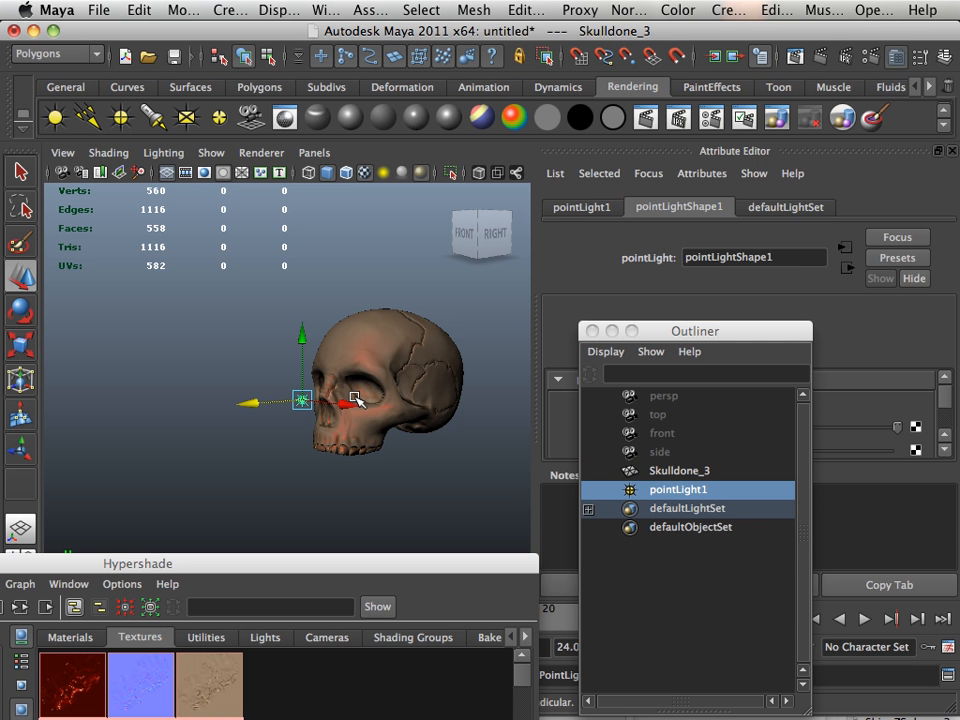
{"action": "left_click_drag", "start_coordinate": [268, 406], "coordinate": [238, 401]}
{"action": "key", "text": "7"}
{"action": "scroll", "coordinate": [337, 453], "scroll_direction": "up", "scroll_amount": 5}
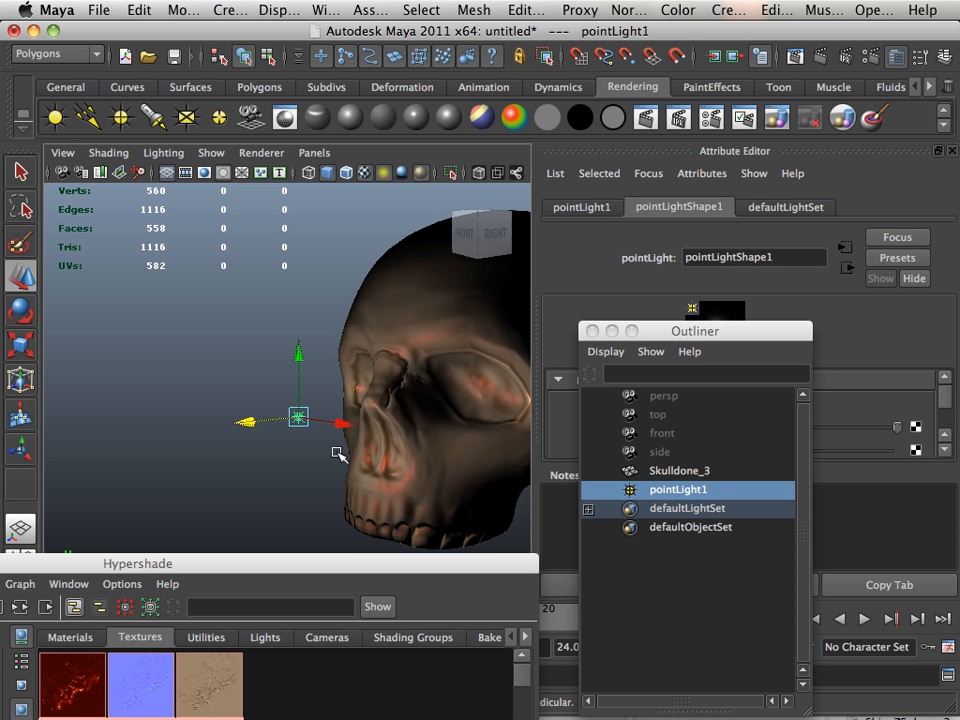
{"action": "middle_click_drag", "start_coordinate": [336, 450], "coordinate": [268, 424], "text": "alt"}
{"action": "left_click_drag", "start_coordinate": [268, 424], "coordinate": [274, 390], "text": "alt"}
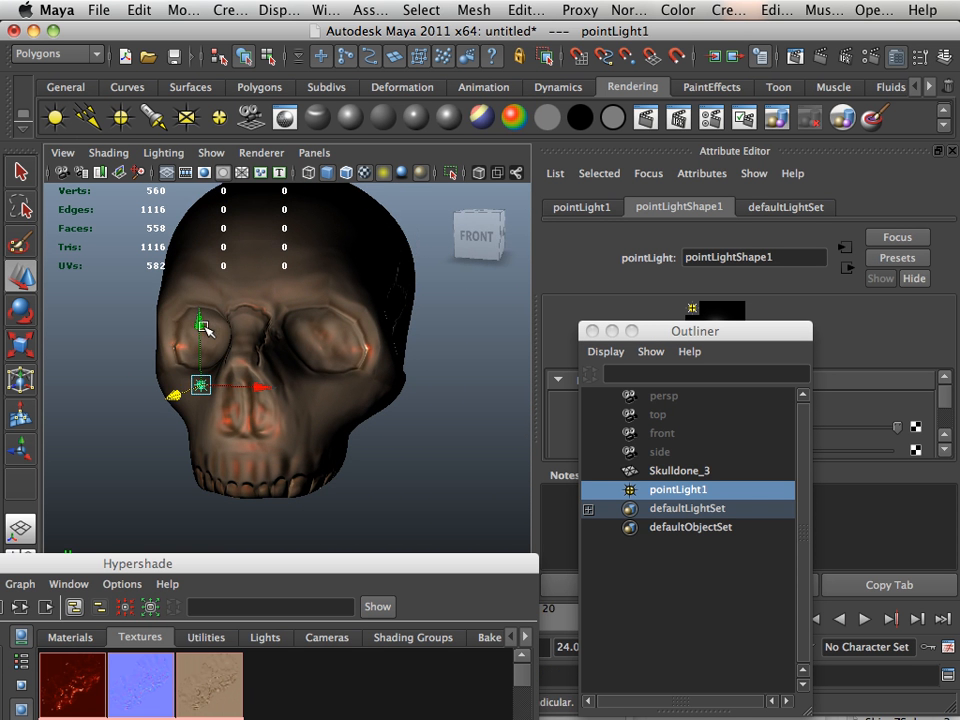
Move the point light up and around the front of the skull to inspect its specular highlights.
{"action": "left_click_drag", "start_coordinate": [199, 330], "coordinate": [199, 270]}
{"action": "left_click_drag", "start_coordinate": [213, 337], "coordinate": [182, 422]}
{"action": "left_click_drag", "start_coordinate": [104, 436], "coordinate": [419, 358]}
{"action": "left_click_drag", "start_coordinate": [419, 362], "coordinate": [316, 391], "text": "alt"}
{"action": "mouse_move", "coordinate": [316, 391]}
{"action": "right_mouse_down", "text": "alt"}
{"action": "mouse_move", "coordinate": [336, 390]}
{"action": "mouse_move", "coordinate": [324, 394]}
{"action": "right_mouse_up", "text": "alt"}
{"action": "left_click_drag", "start_coordinate": [389, 401], "coordinate": [430, 414]}
{"action": "left_click_drag", "start_coordinate": [472, 350], "coordinate": [82, 301]}
{"action": "left_click_drag", "start_coordinate": [169, 454], "coordinate": [251, 434], "text": "alt"}
{"action": "left_click_drag", "start_coordinate": [236, 436], "coordinate": [246, 415], "text": "alt"}
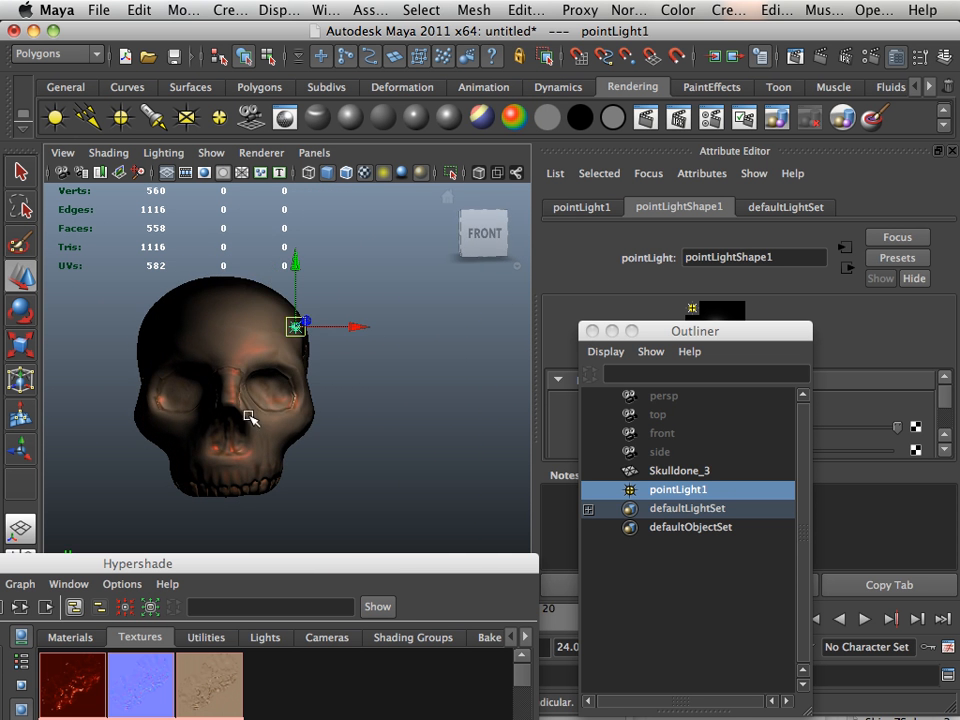
Lower the point light to jaw level, shift it along X and pull it out in front of the face.
{"action": "left_click_drag", "start_coordinate": [300, 275], "coordinate": [300, 358]}
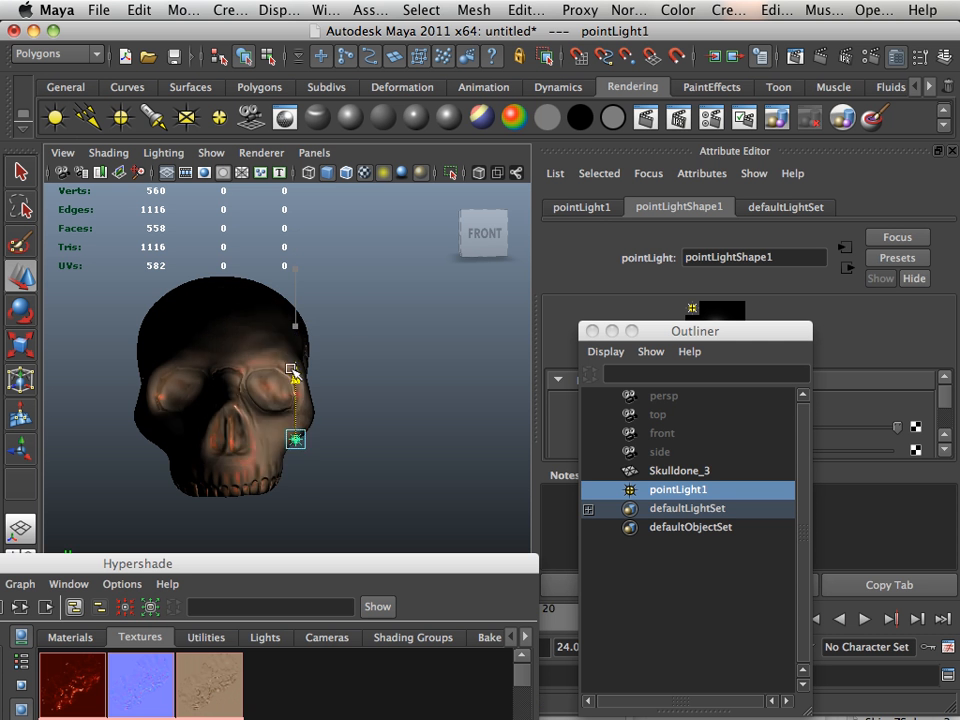
{"action": "middle_click_drag", "start_coordinate": [265, 448], "coordinate": [287, 399], "text": "alt"}
{"action": "right_click_drag", "start_coordinate": [287, 399], "coordinate": [311, 426], "text": "alt"}
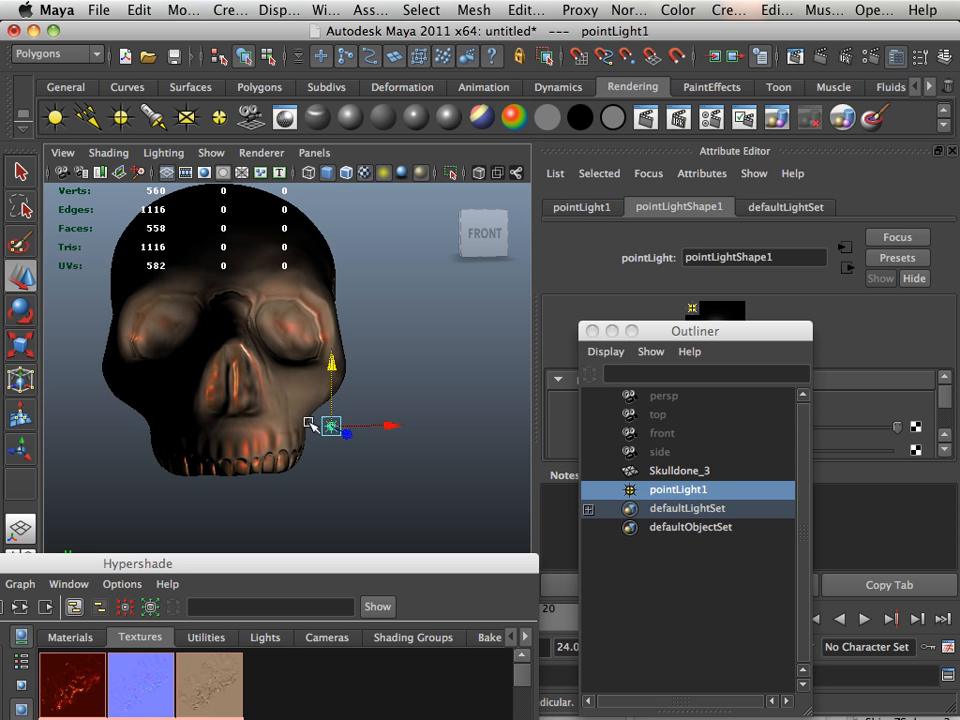
{"action": "left_click_drag", "start_coordinate": [311, 426], "coordinate": [345, 422], "text": "alt"}
{"action": "left_click_drag", "start_coordinate": [413, 409], "coordinate": [341, 409]}
{"action": "middle_click_drag", "start_coordinate": [415, 421], "coordinate": [322, 413], "text": "alt"}
{"action": "left_click_drag", "start_coordinate": [337, 454], "coordinate": [407, 405]}
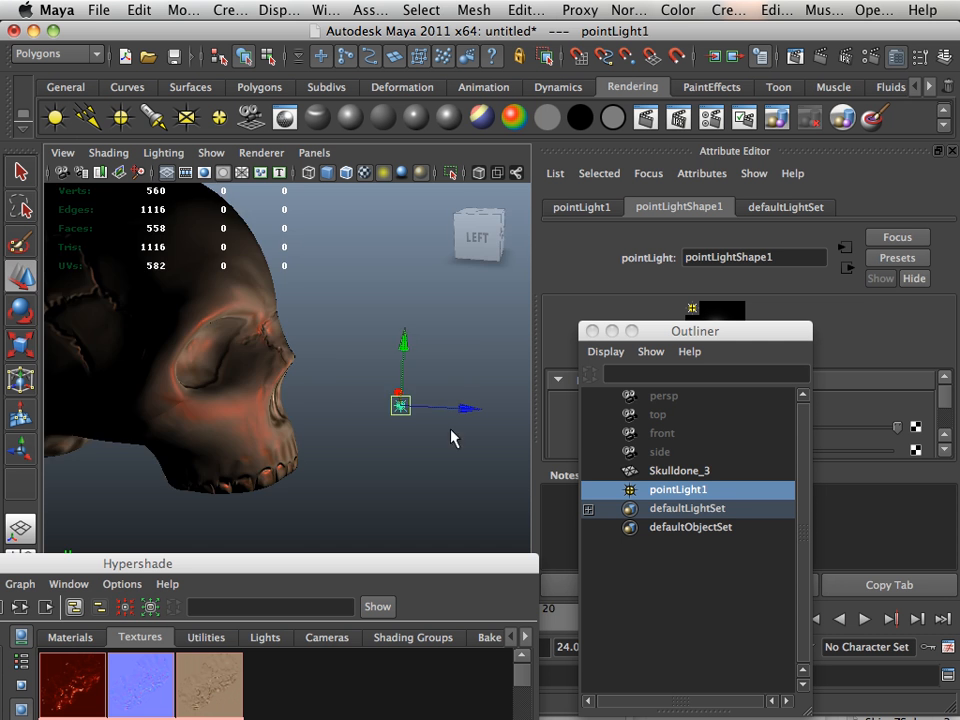
Move the point light to the opposite side of the skull and examine the specular map on the face up close.
{"action": "left_click_drag", "start_coordinate": [452, 439], "coordinate": [490, 420], "text": "alt"}
{"action": "left_click_drag", "start_coordinate": [421, 432], "coordinate": [156, 358]}
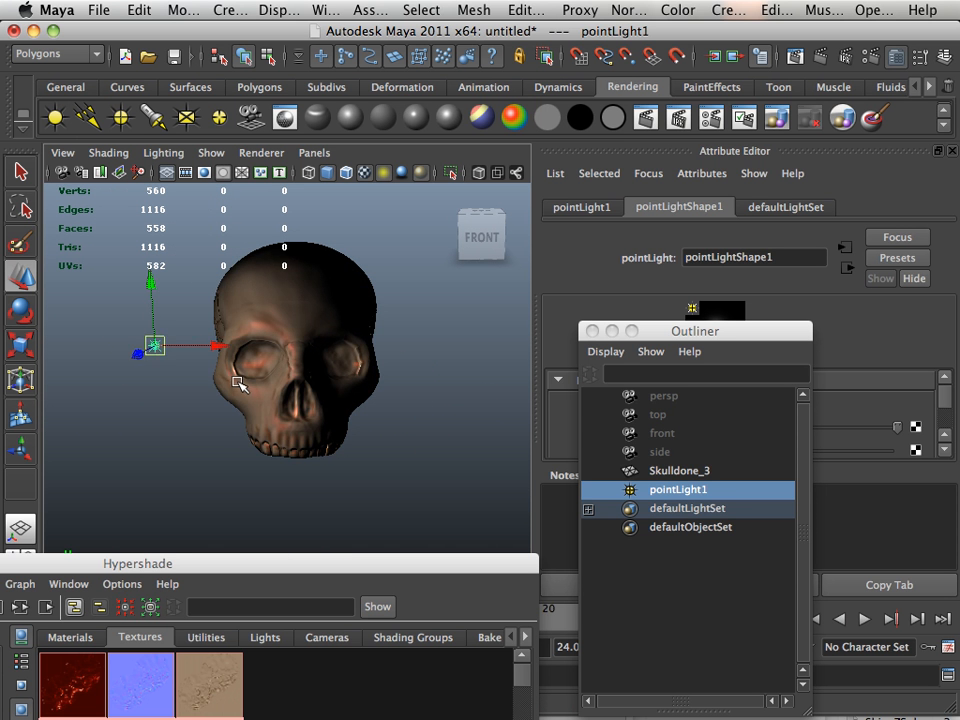
{"action": "mouse_move", "coordinate": [240, 383]}
{"action": "left_mouse_down", "text": "alt"}
{"action": "mouse_move", "coordinate": [208, 392]}
{"action": "mouse_move", "coordinate": [222, 400]}
{"action": "mouse_move", "coordinate": [178, 387]}
{"action": "mouse_move", "coordinate": [241, 420]}
{"action": "mouse_move", "coordinate": [160, 434]}
{"action": "left_mouse_up", "text": "alt"}
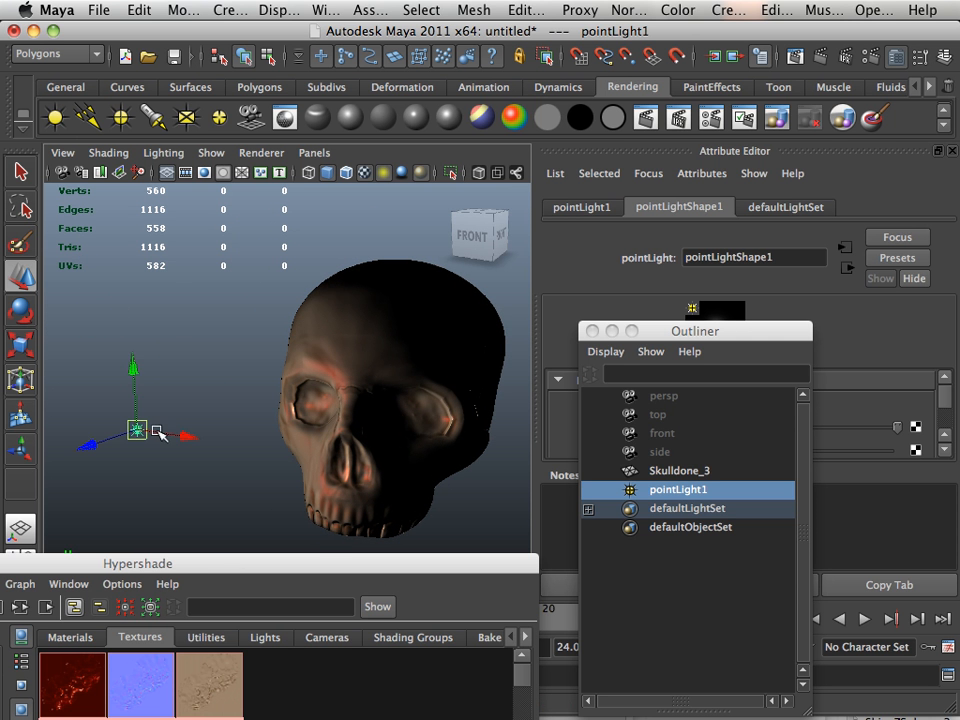
{"action": "right_click_drag", "start_coordinate": [160, 434], "coordinate": [195, 441], "text": "alt"}
{"action": "middle_click_drag", "start_coordinate": [195, 441], "coordinate": [232, 374], "text": "alt"}
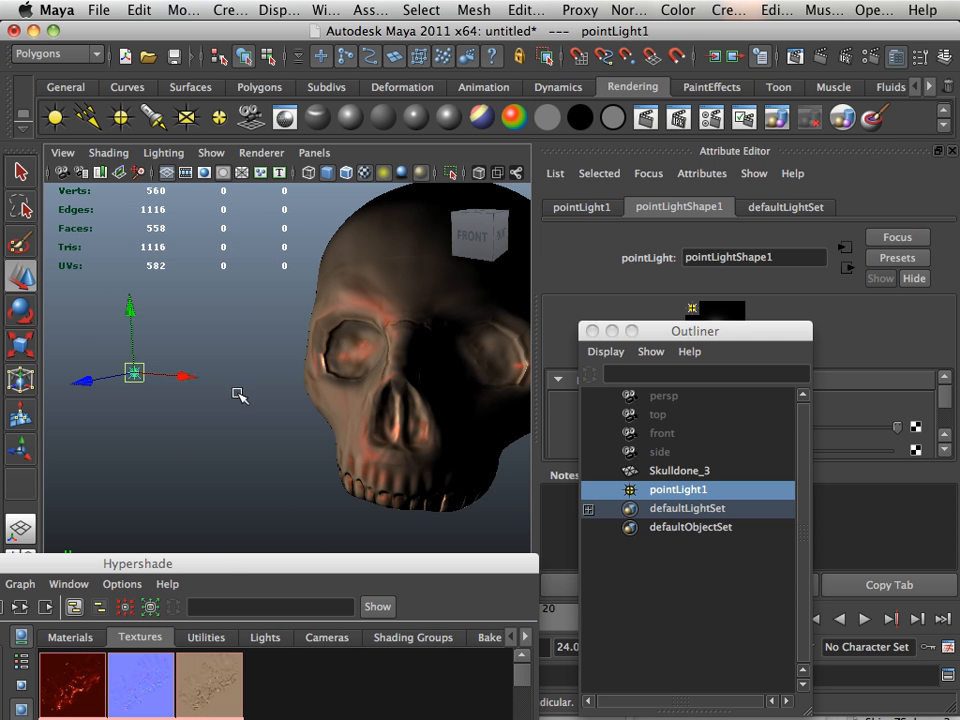